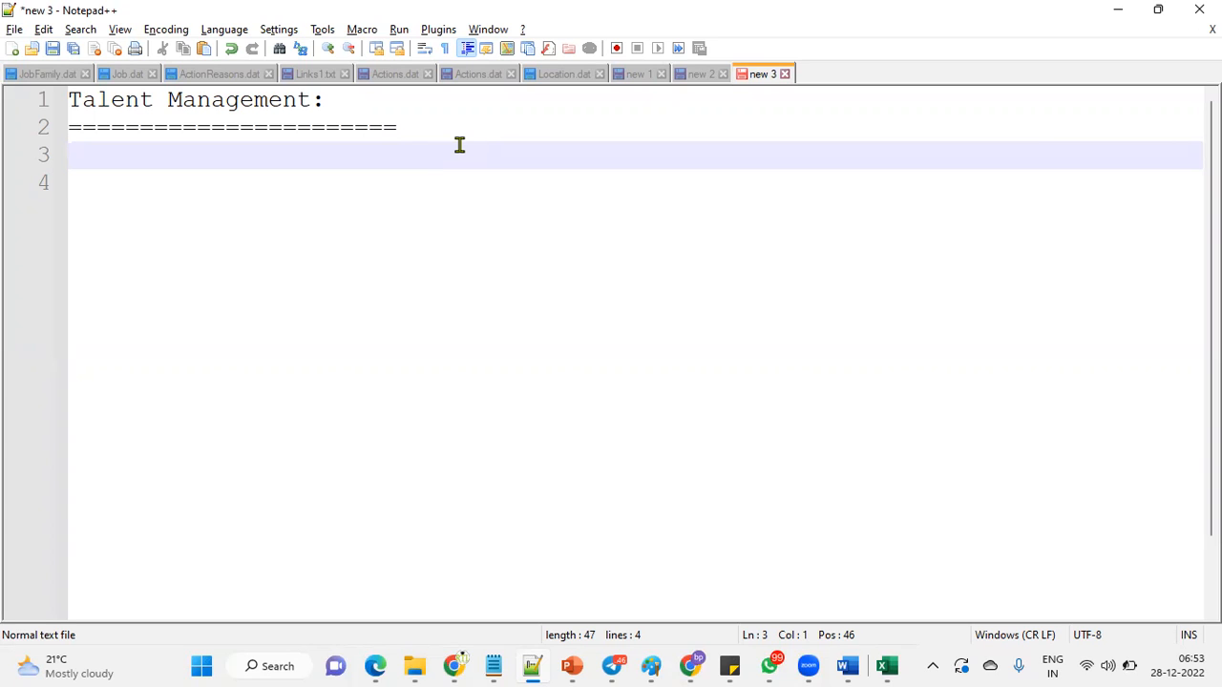
Insert a 'Global HR - ESC' heading above the Talent Management heading.
left_click(70, 101)
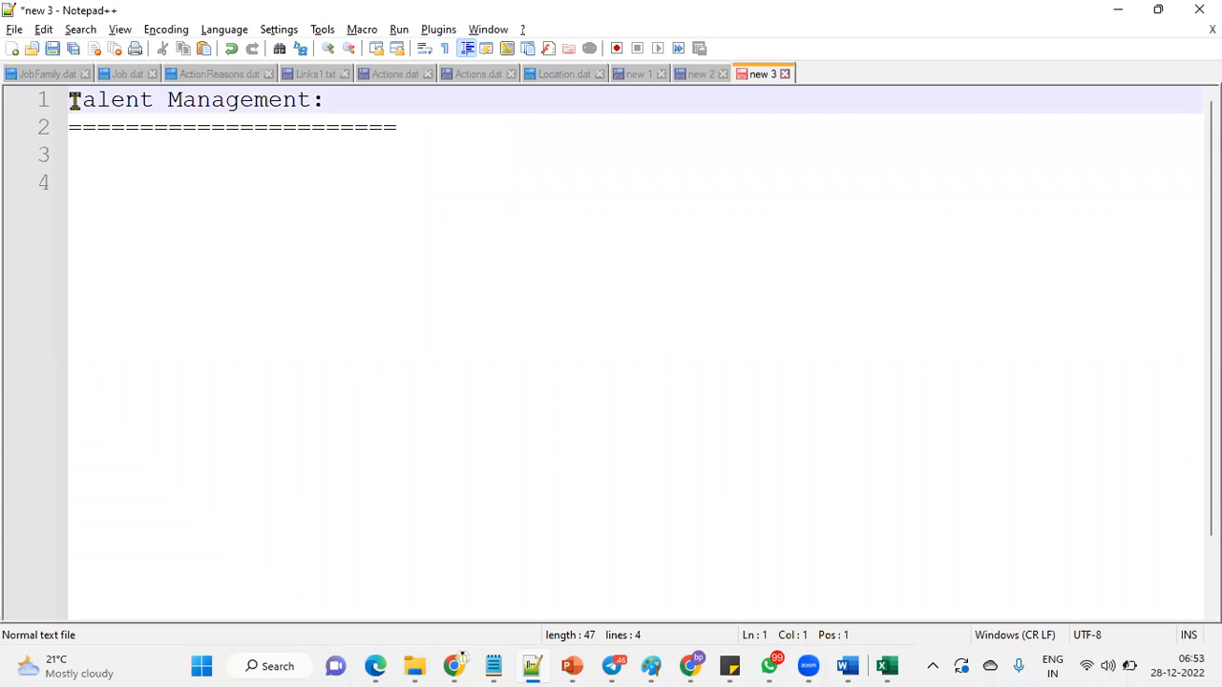
key("Return")
key("Up")
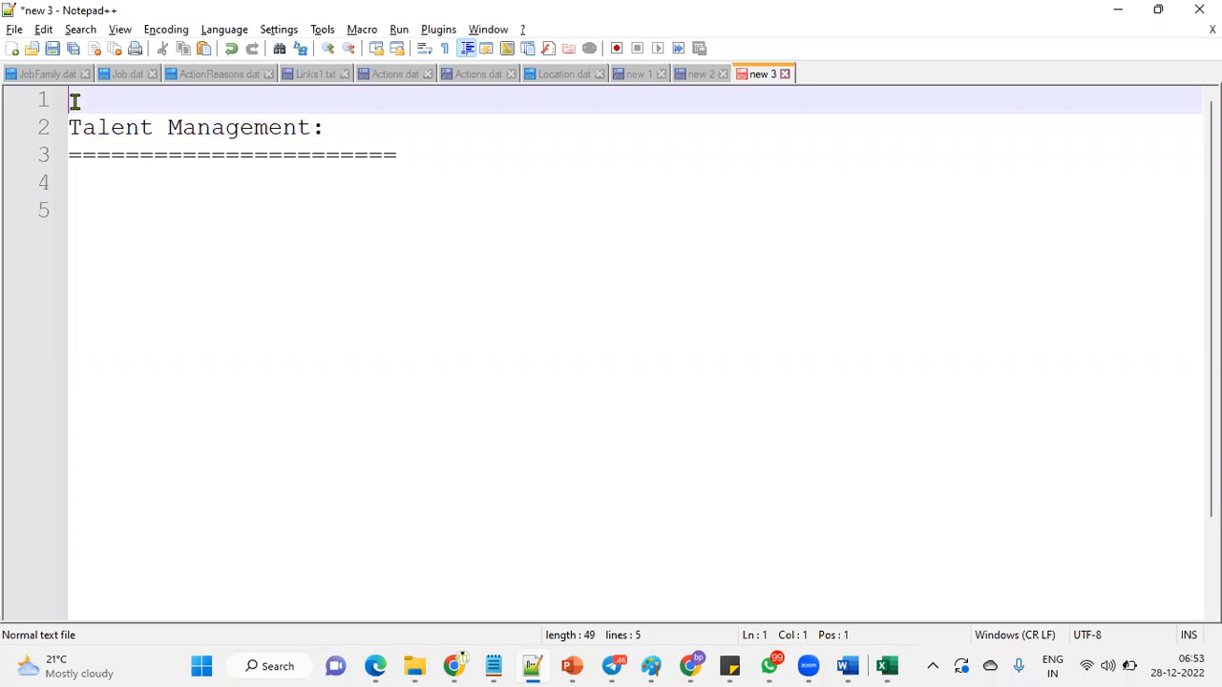
type("Global HR")
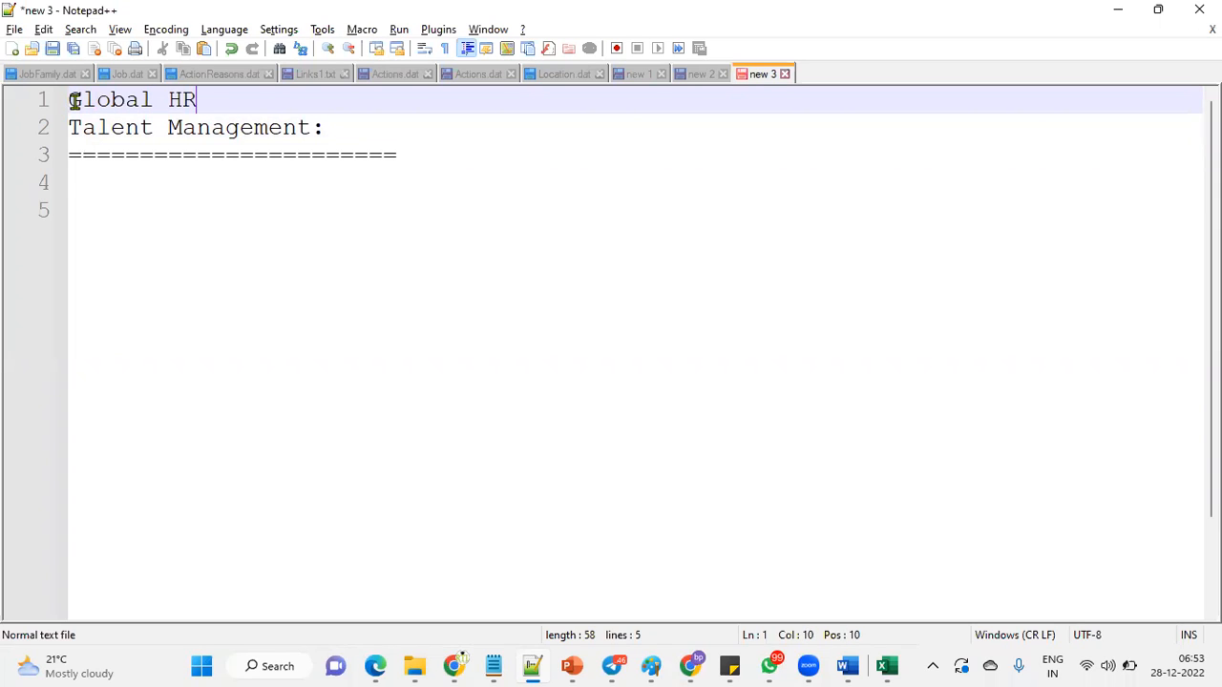
key("Return")
left_click(216, 101)
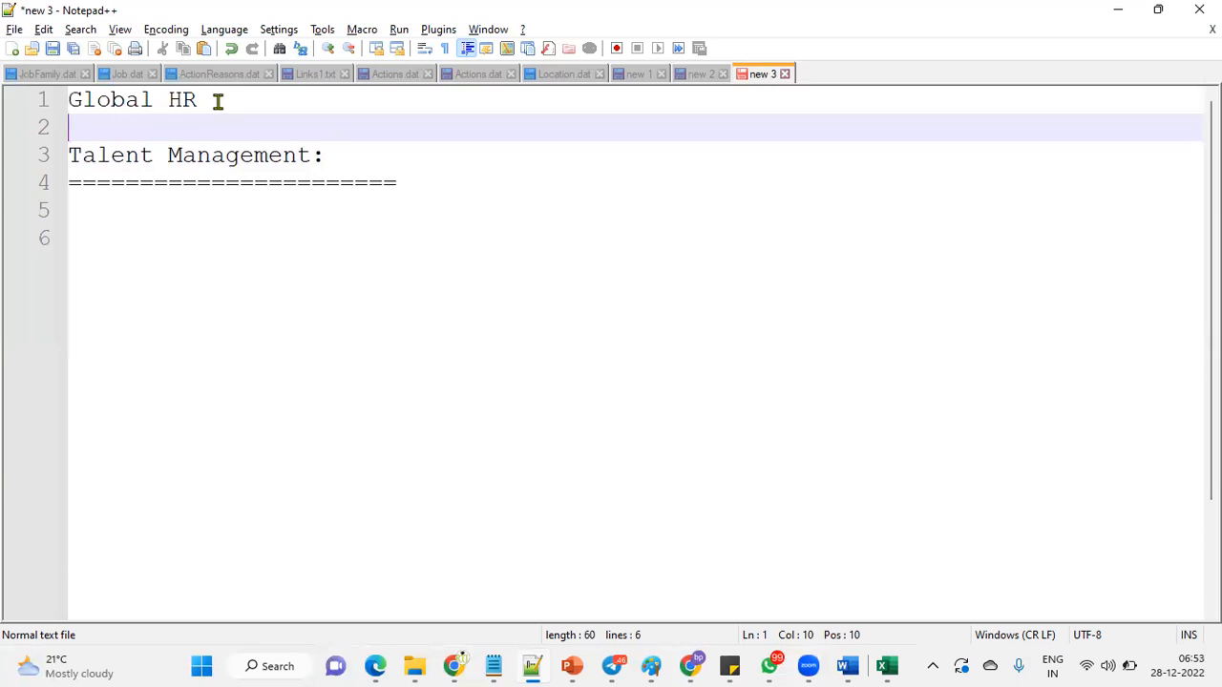
type("- ESC")
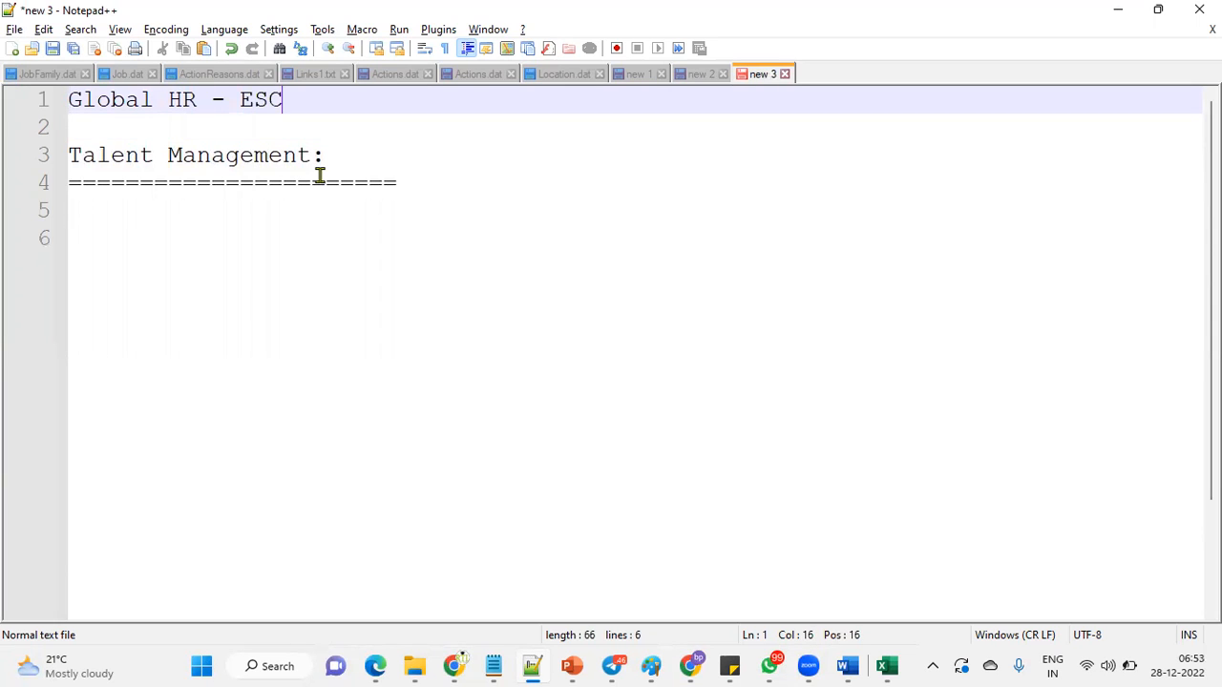
List 'Workforce Structure' and 'Workforce life cycle' beneath it, then dismiss the low battery warning.
key("Return")
key("BackSpace")
type("Workforce Structure")
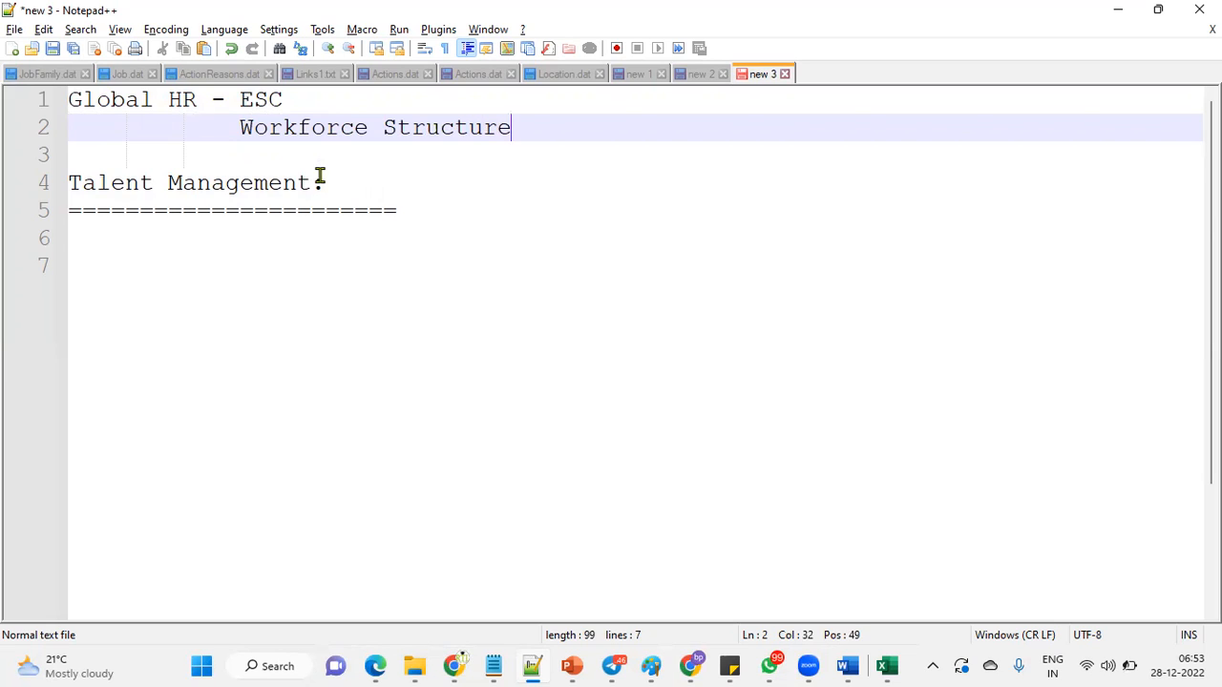
key("Return")
type("Workfor")
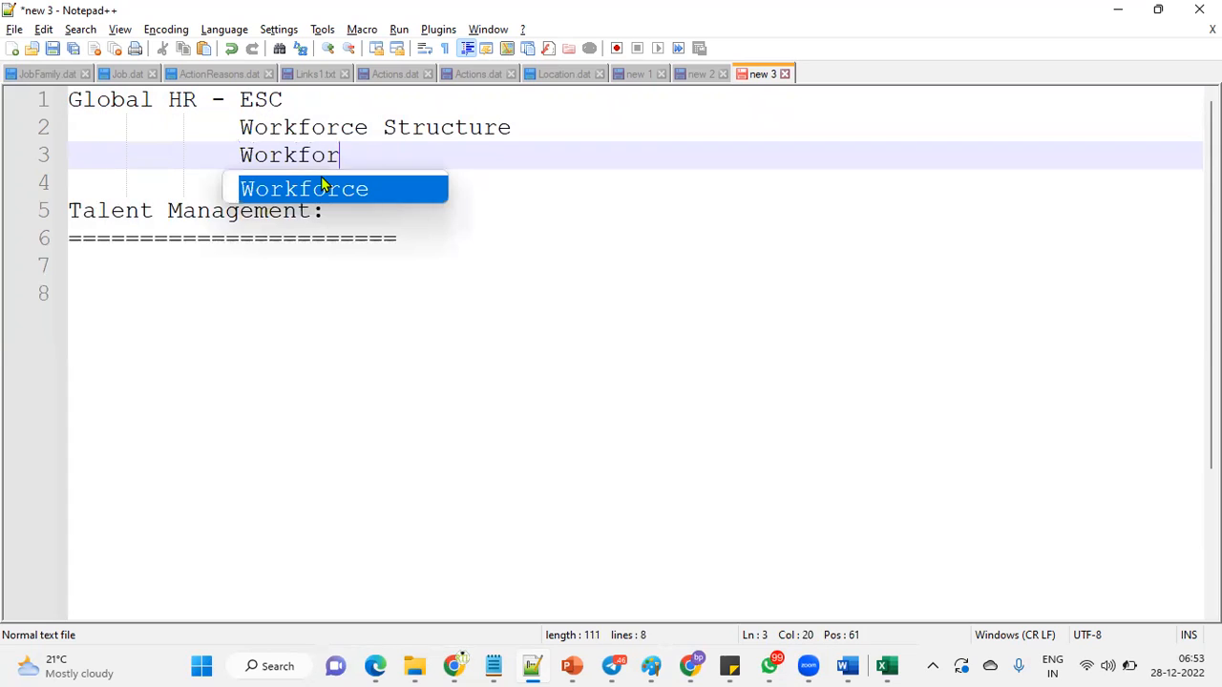
type("ce C")
key("BackSpace")
type("life cycle")
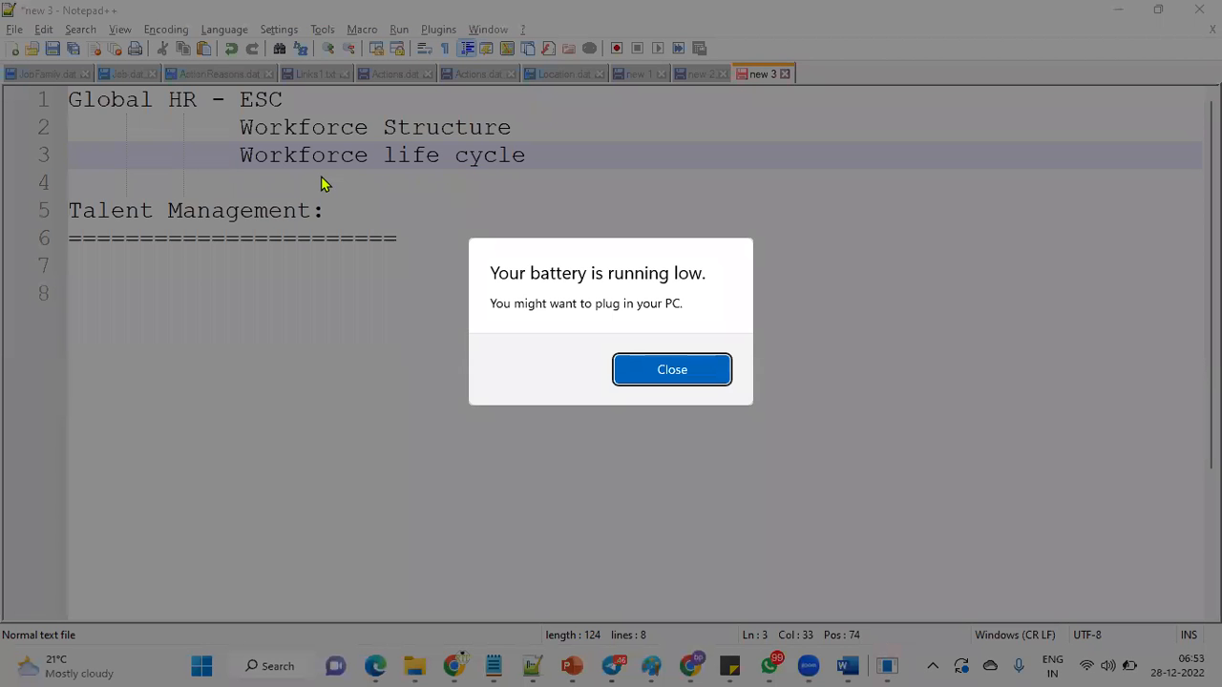
left_click(640, 377)
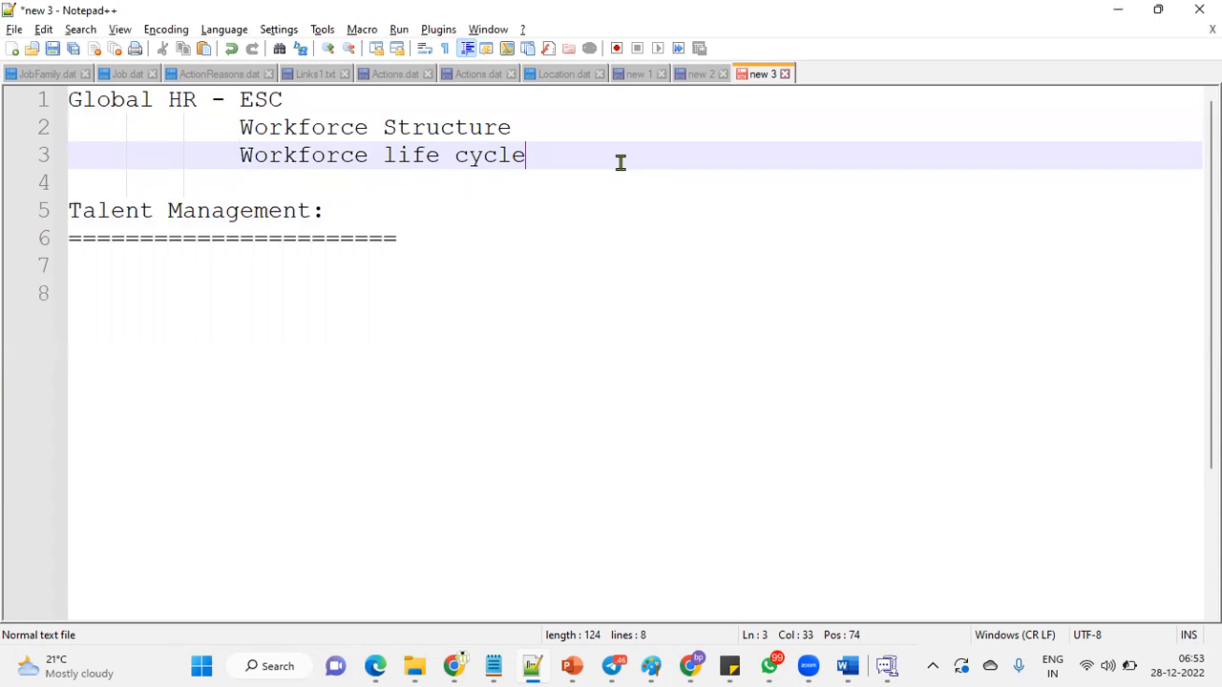
Add 'Approvals' and 'Employement models' under Global HR - ESC.
key("Return")
type("Approvals")
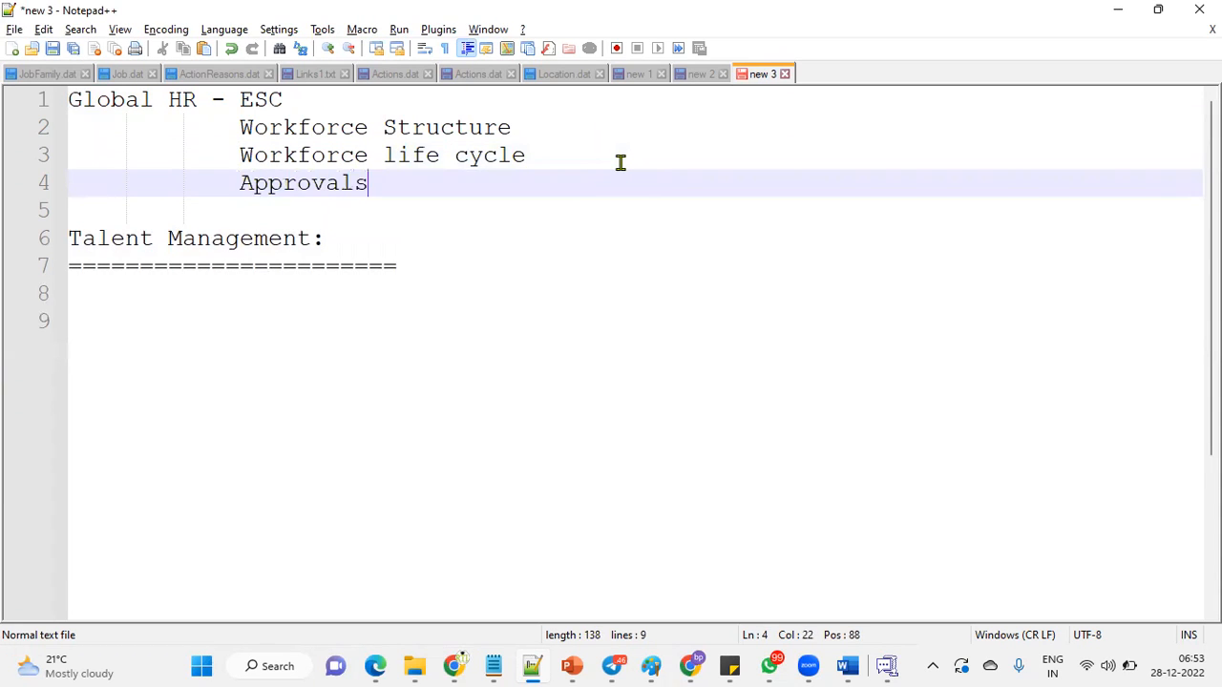
key("Return")
type("Emp")
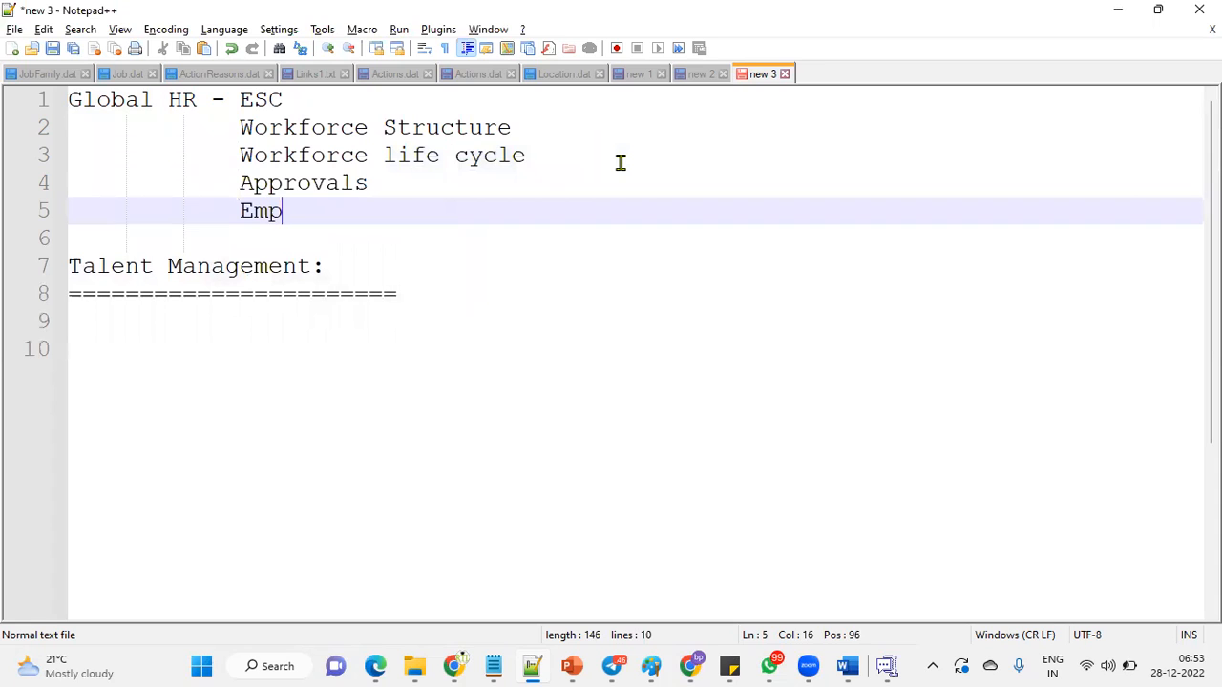
type("loyement models")
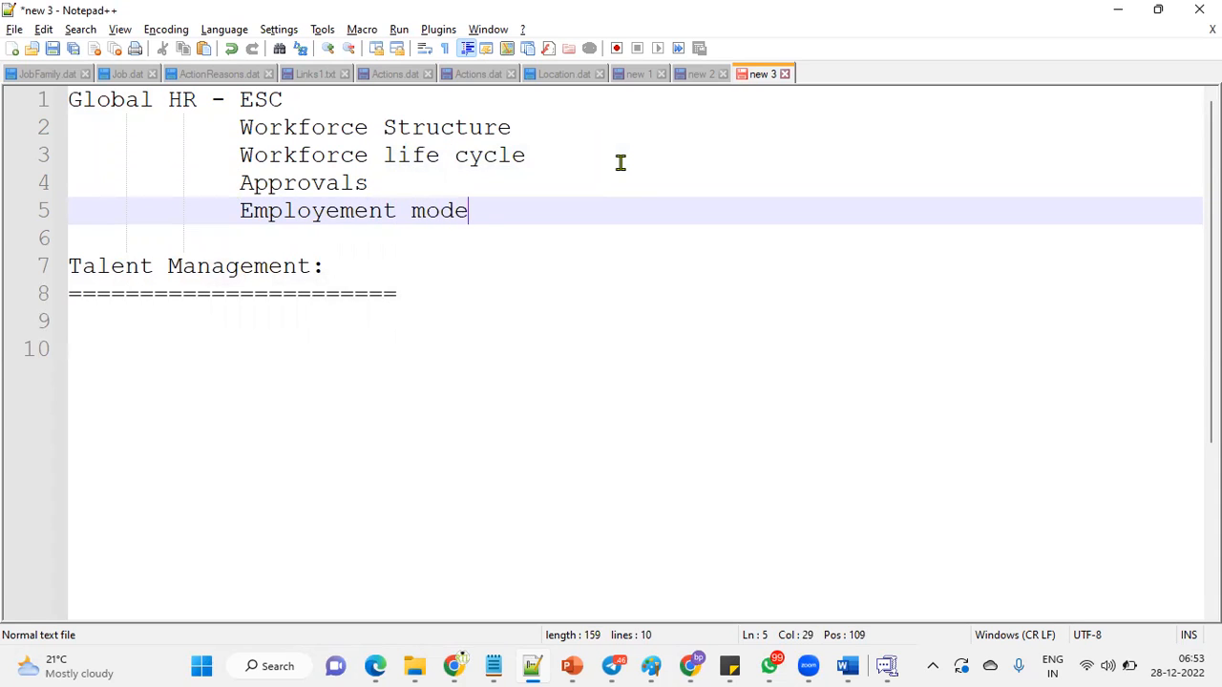
Add a top-level 'Payroll - Salries' entry with indented 'Balances' and 'Payroll Cost' lines.
key("Return")
key("BackSpace")
key("BackSpace")
key("BackSpace")
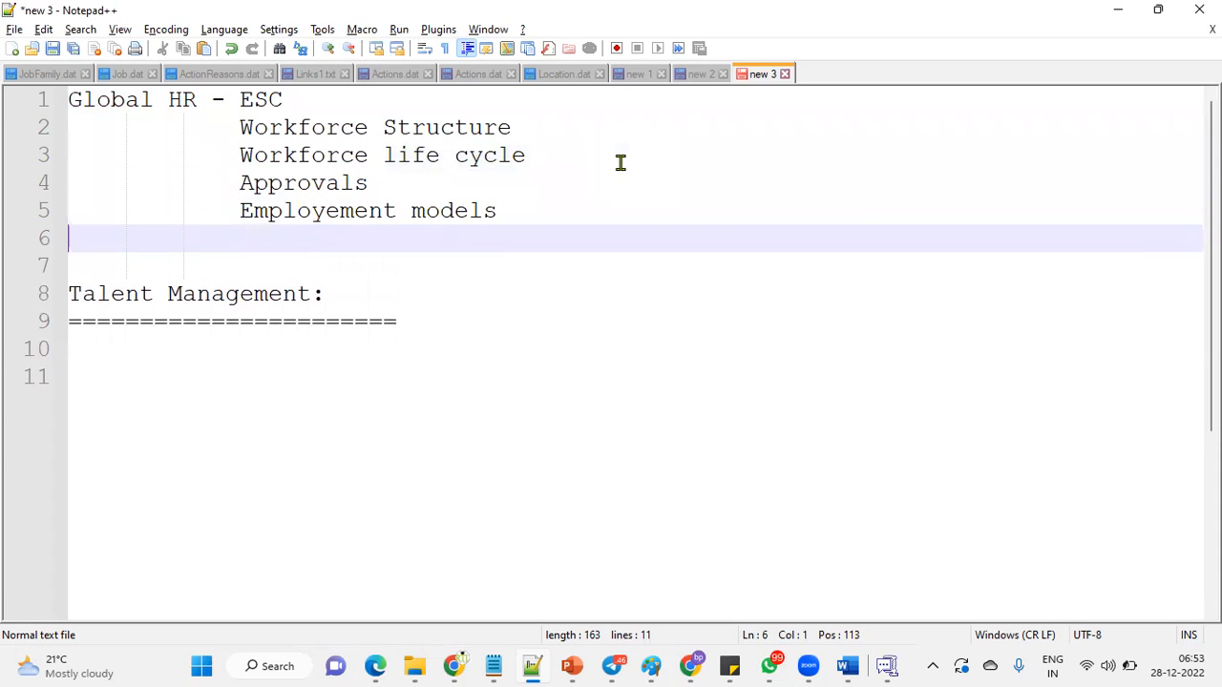
type("Payroll  ")
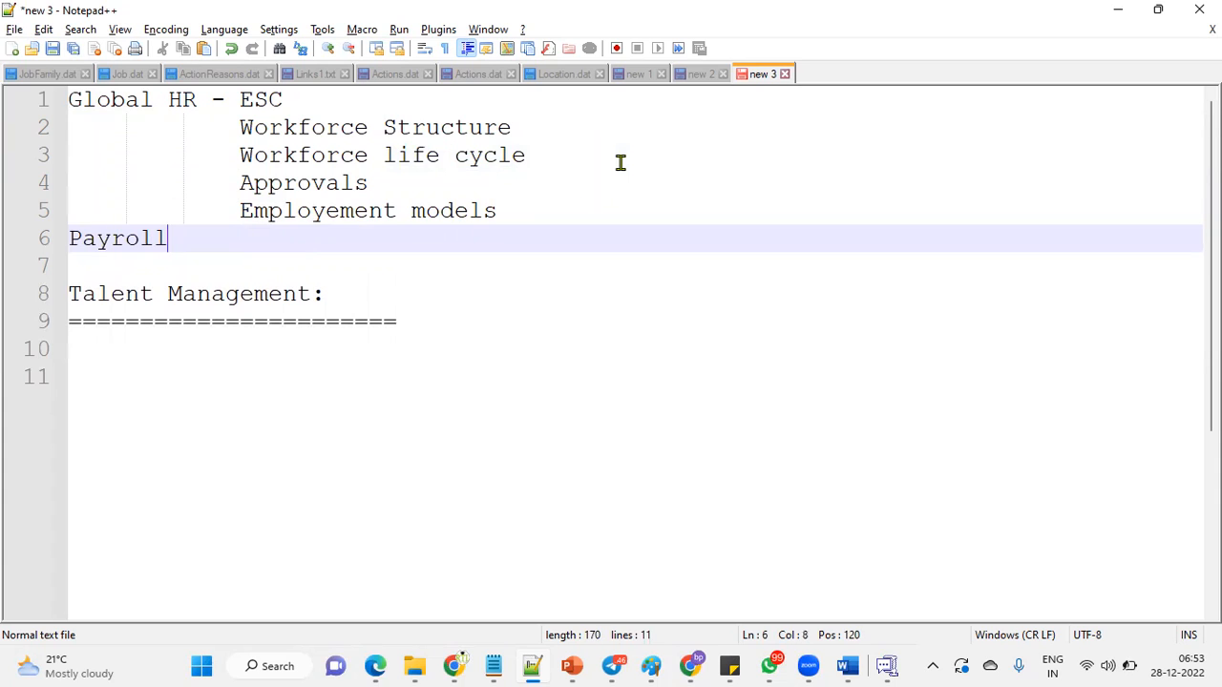
type(" - Salries")
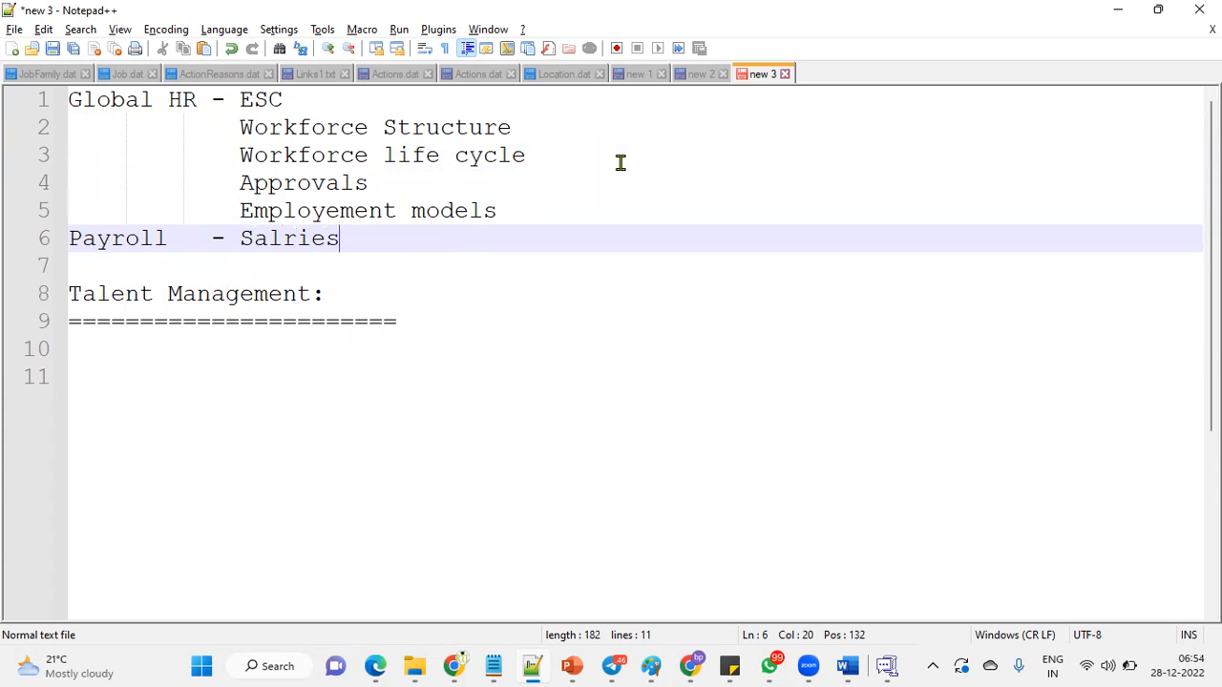
key("Return")
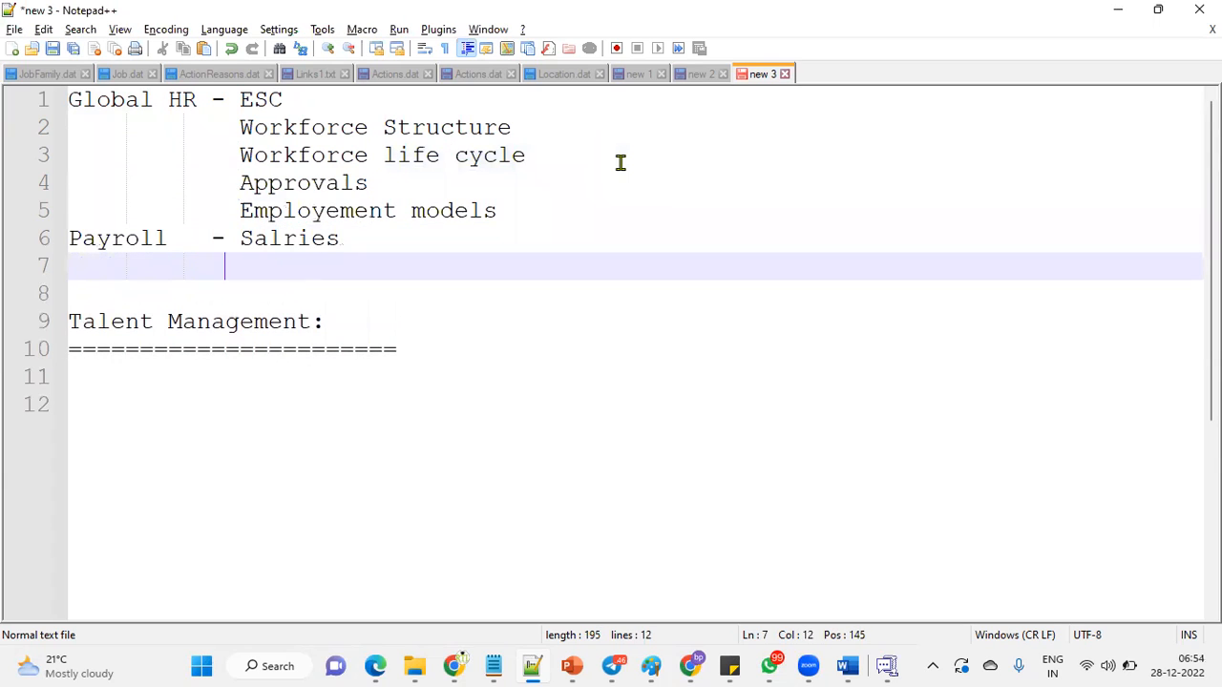
type("Balances")
key("Return")
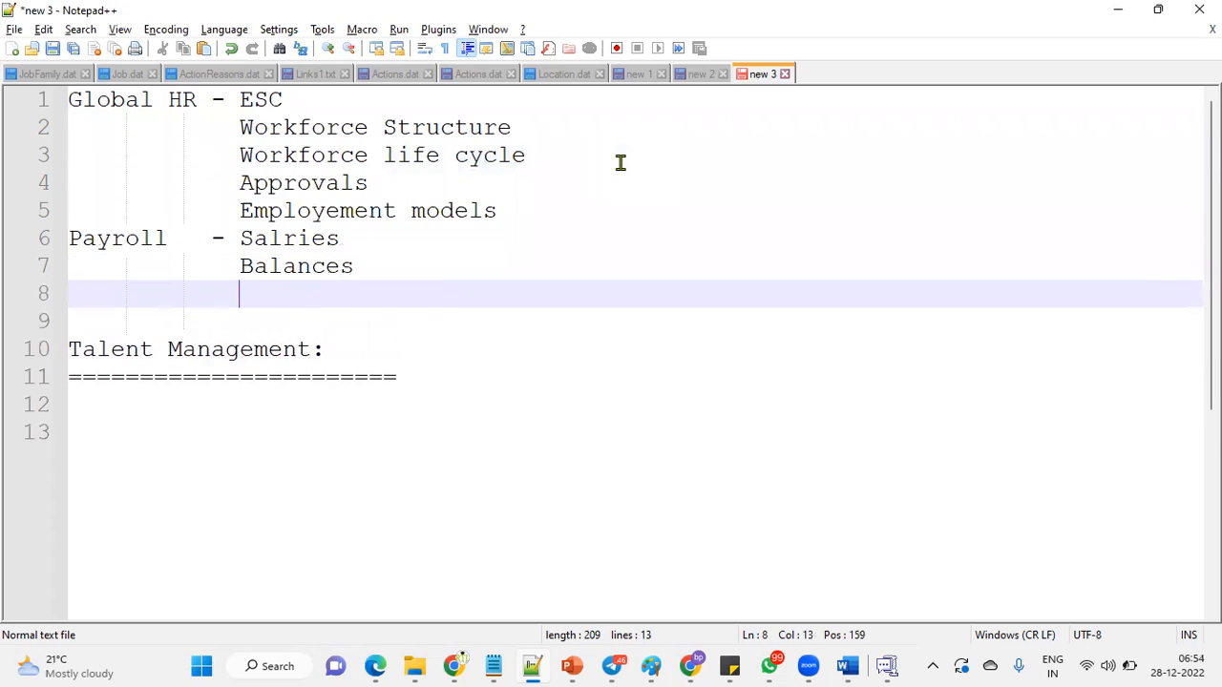
type("Payroc")
key("BackSpace")
type("ll Cost")
key("Return")
key("BackSpace")
key("BackSpace")
key("BackSpace")
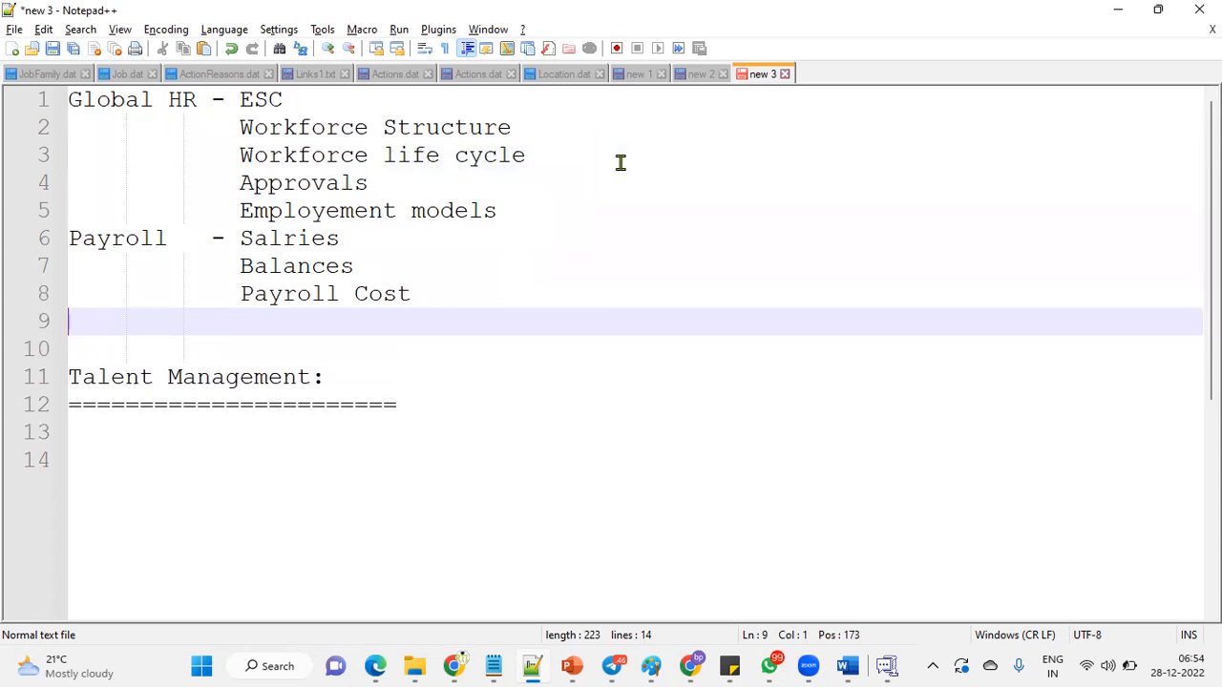
Write 'Absence Management : Leave Plans' with 'Leave Types' and 'Eligibility profiles' aligned beneath.
type("Absence Me")
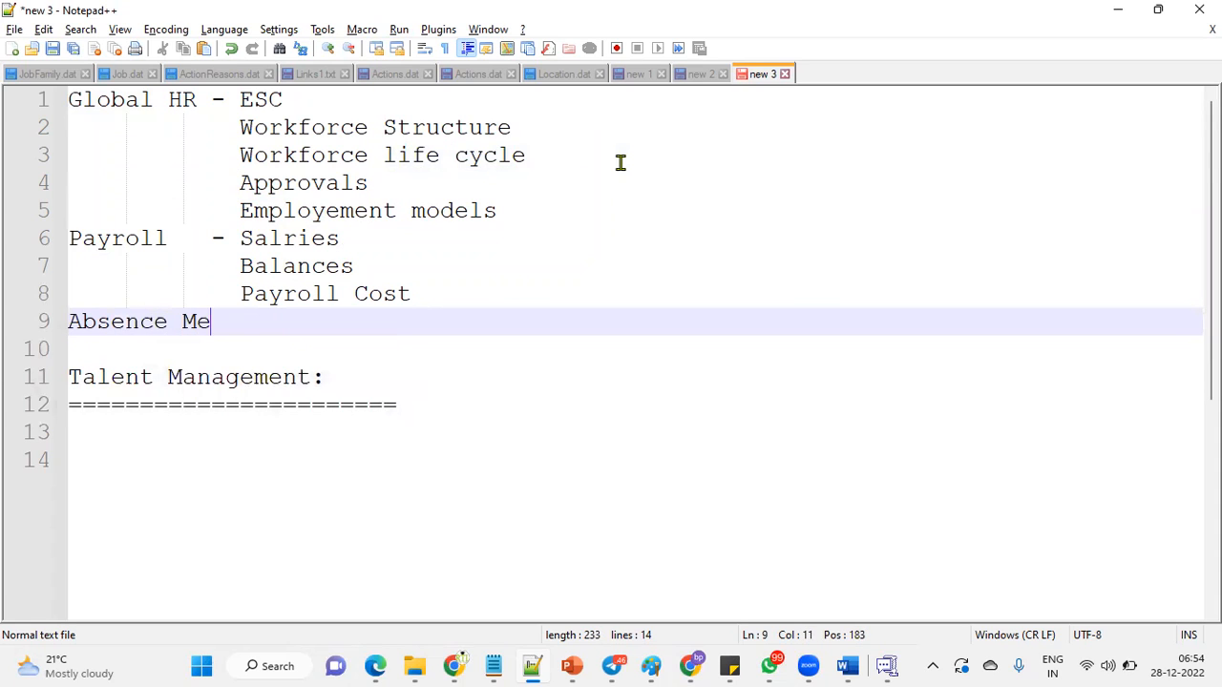
key("BackSpace")
type("anageme")
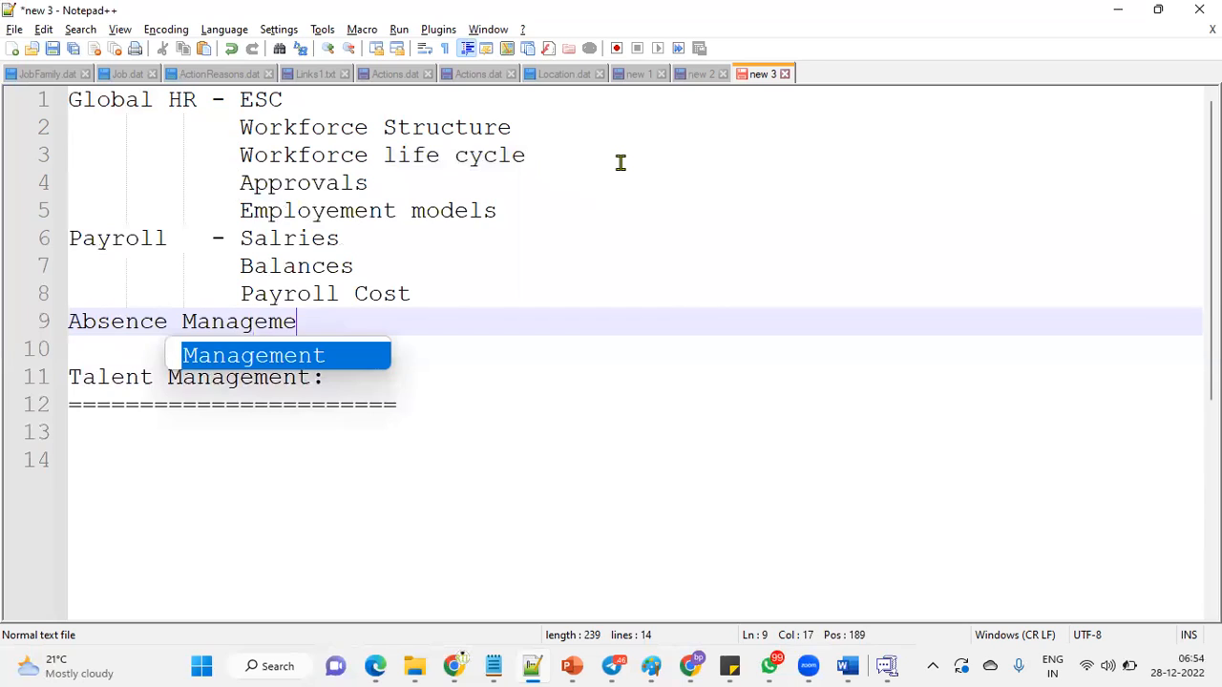
type("nt : ")
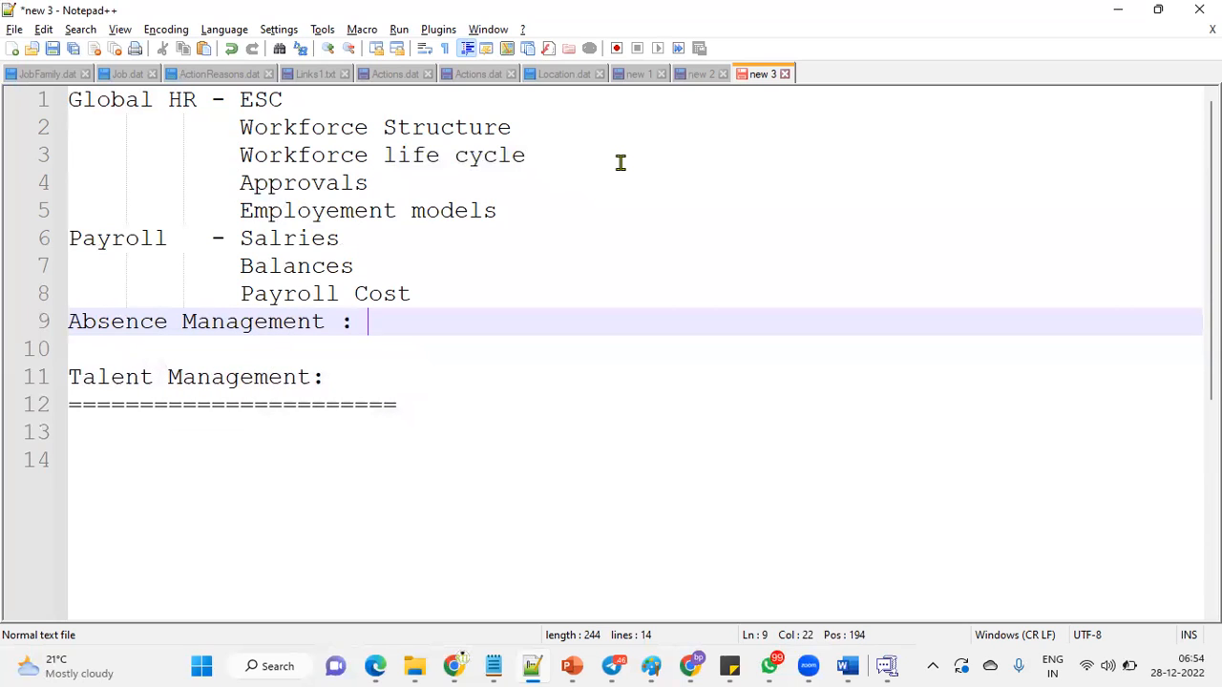
type("LEave")
key("BackSpace")
key("BackSpace")
key("BackSpace")
key("BackSpace")
key("BackSpace")
type("eave Plans")
key("Return")
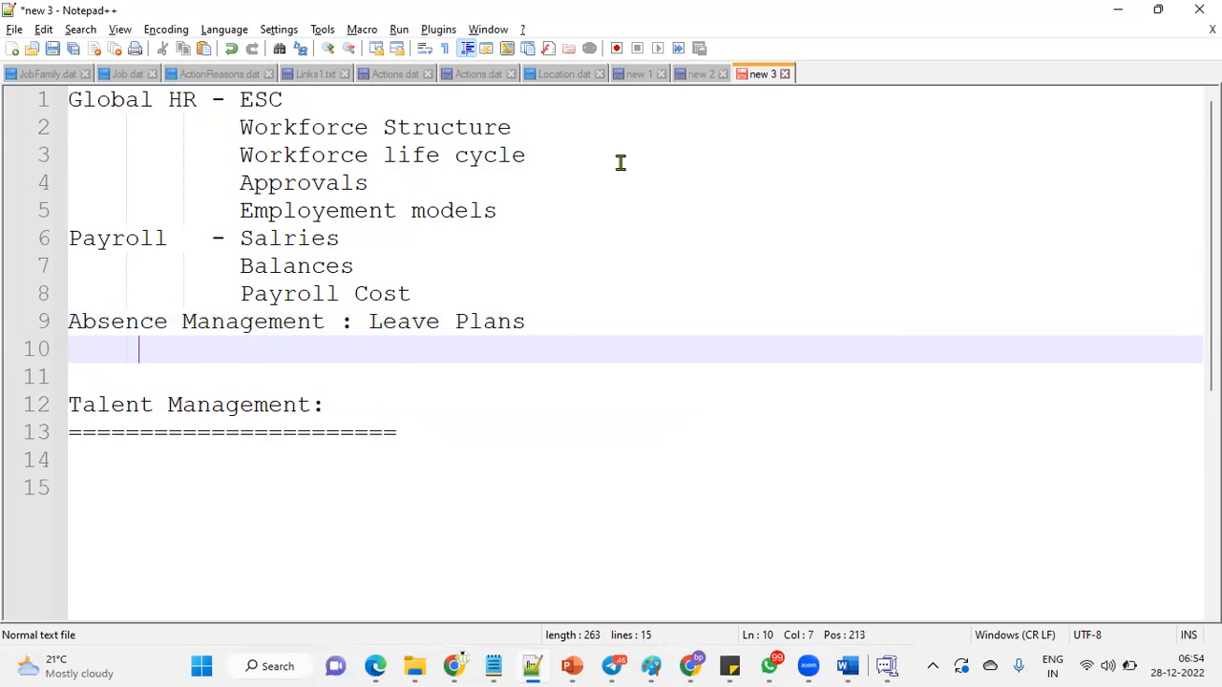
key("BackSpace")
key("BackSpace")
type("Leave Types")
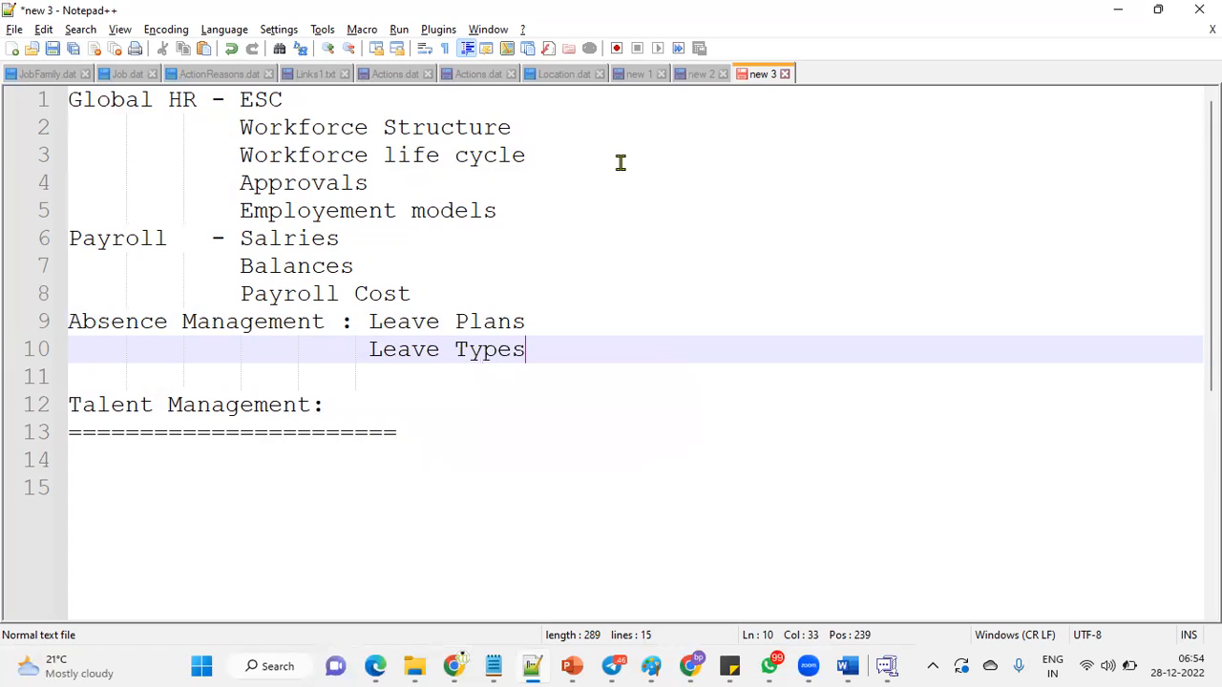
key("Return")
type("Eligi")
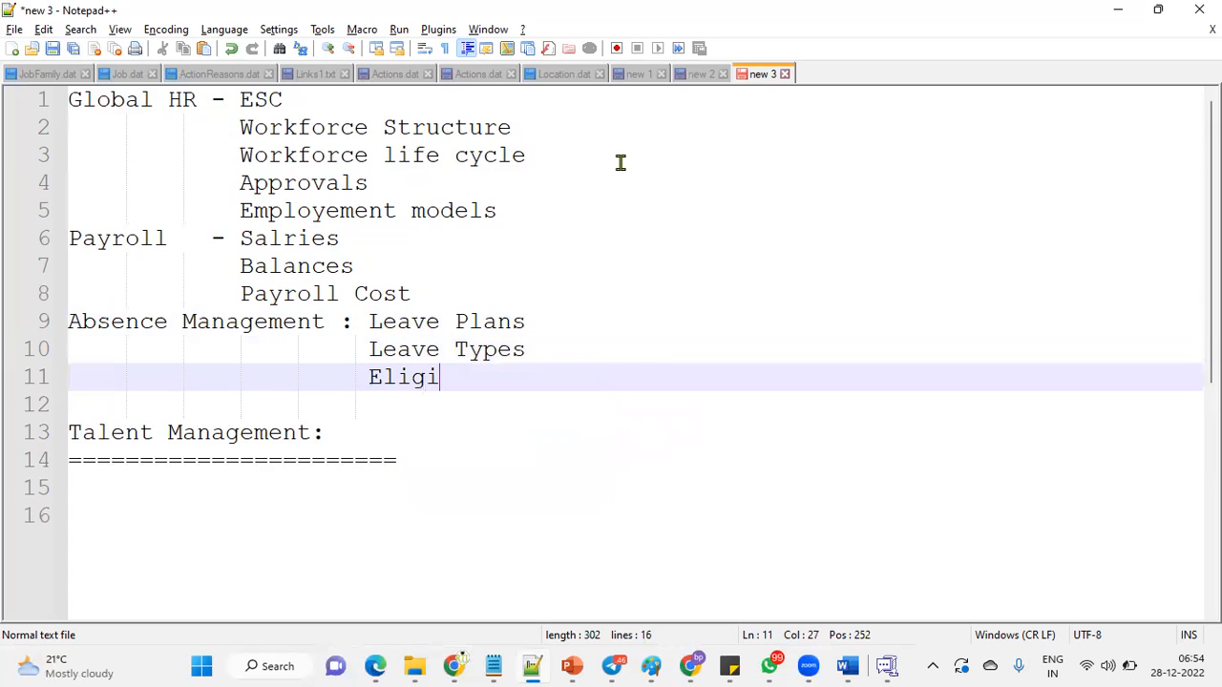
type("bility profiles")
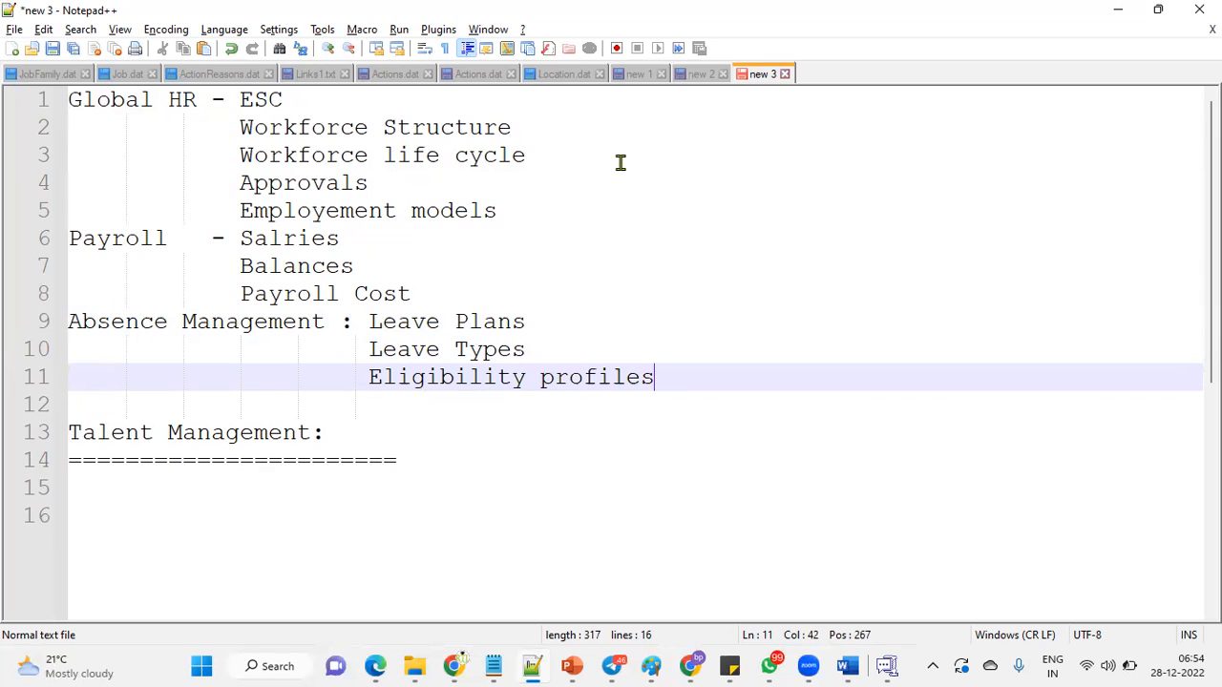
left_click(437, 452)
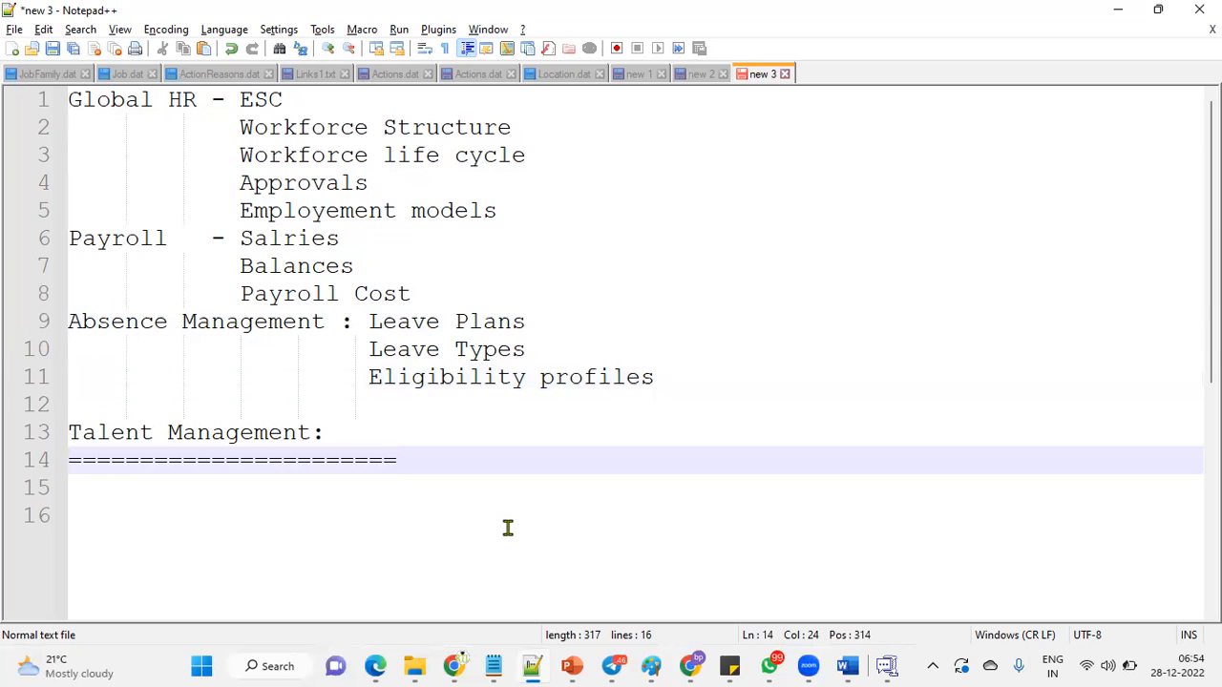
Start a new empty line below the Talent Management underline.
key("Return")
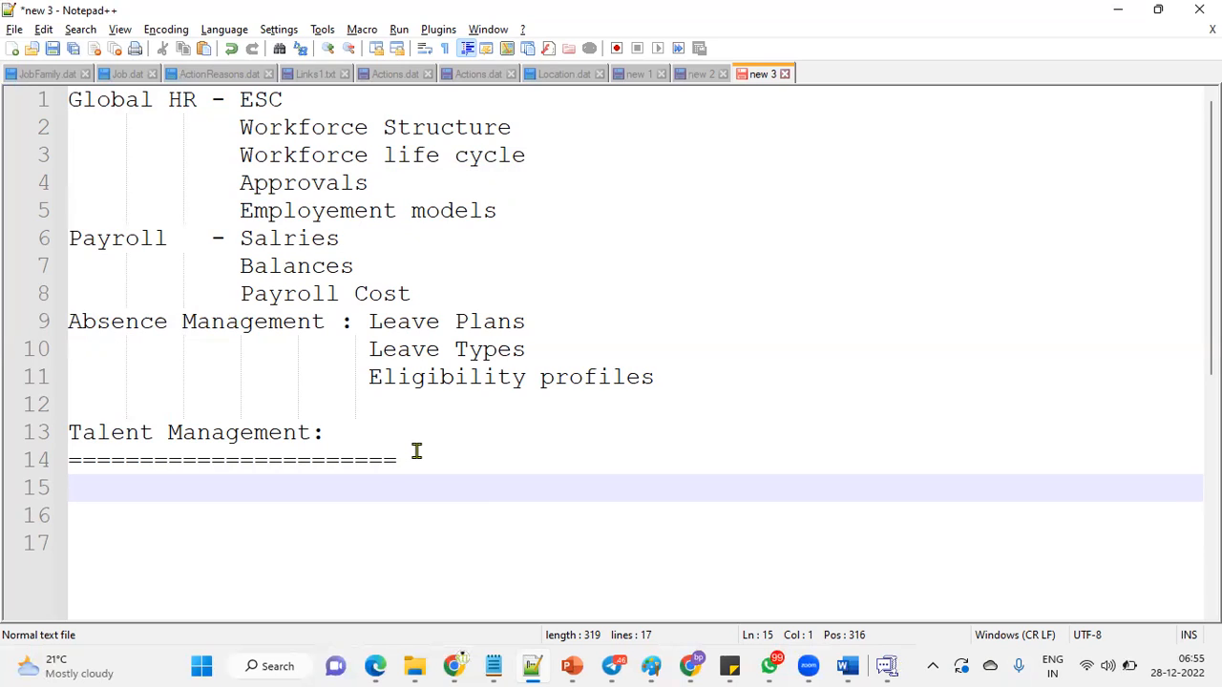
Enter 'Profile Management (Self service)' and 'Goal Management' on consecutive lines under Talent Management.
type("Profile Management (Self service)")
key("Return")
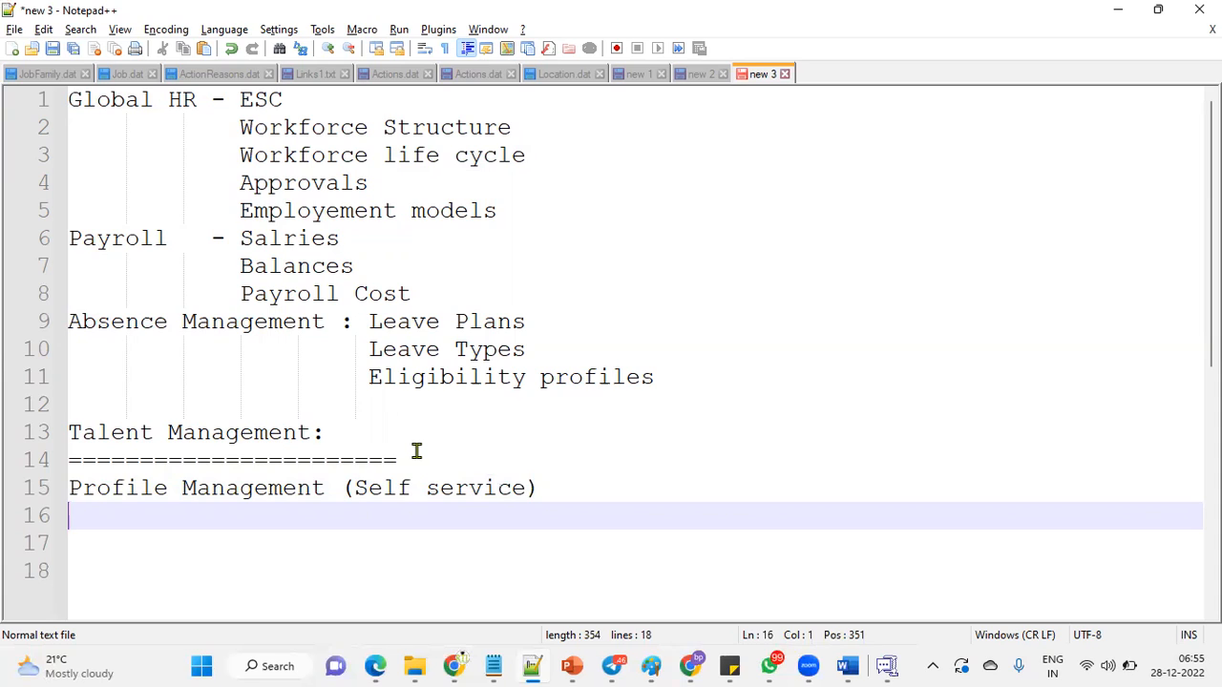
type("Goal Management")
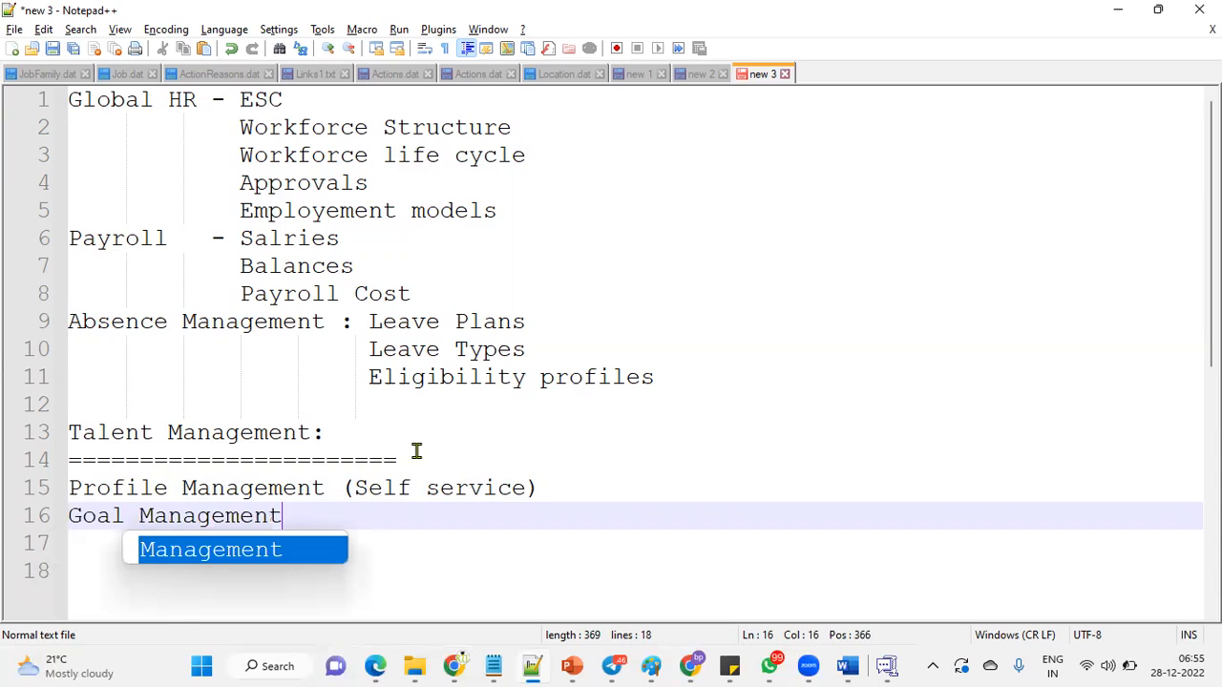
key("Escape")
key("Return")
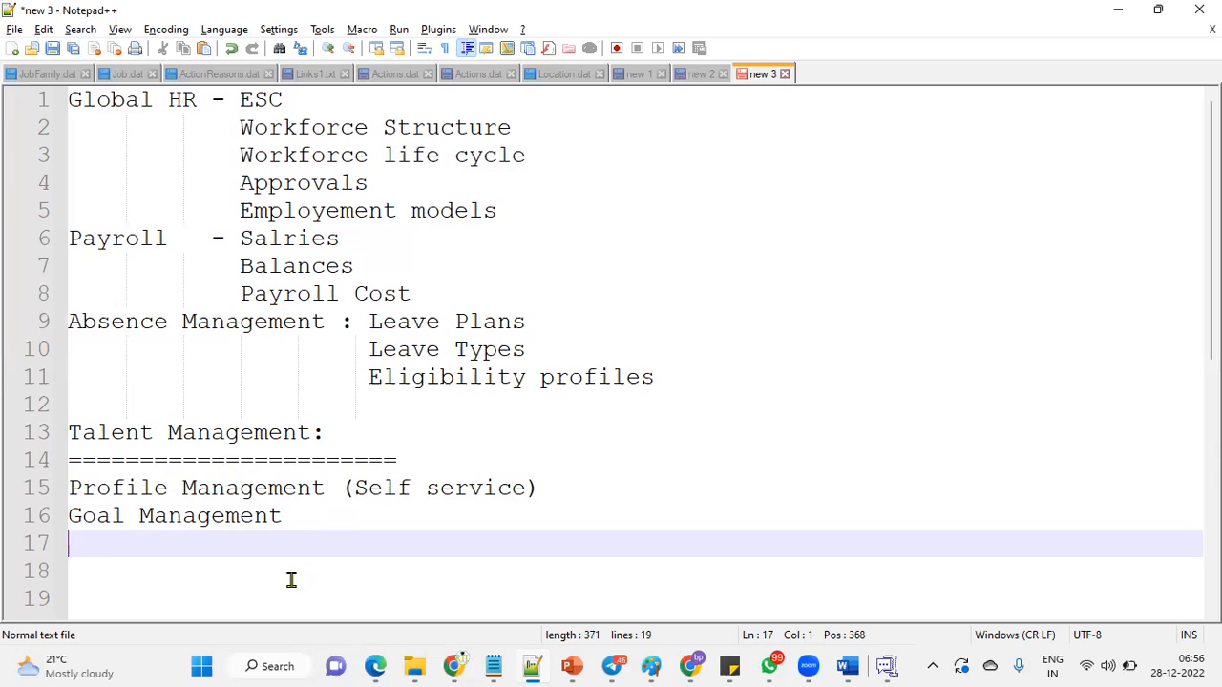
Type 'Performance Mangagement' on line 17, correcting typos along the way.
type("Performane M")
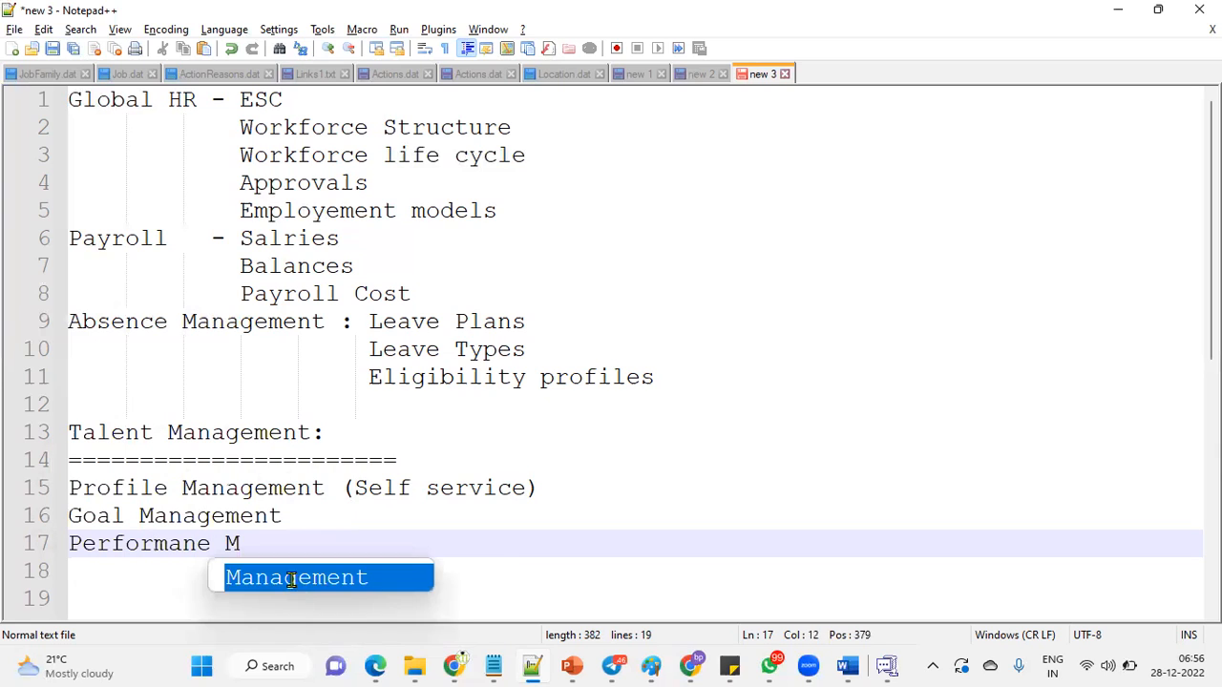
key("BackSpace")
key("BackSpace")
key("BackSpace")
type("ce Mangae")
key("BackSpace")
type("gement")
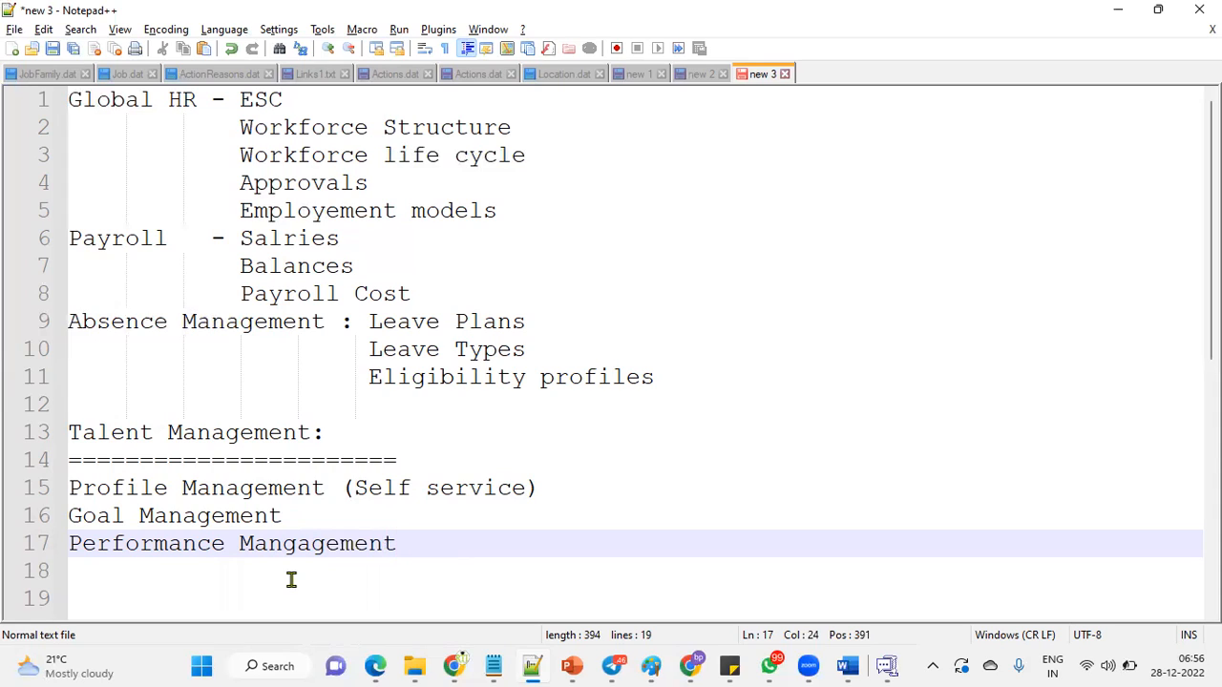
key("XF86MonBrightnessDown")
key("XF86MonBrightnessDown")
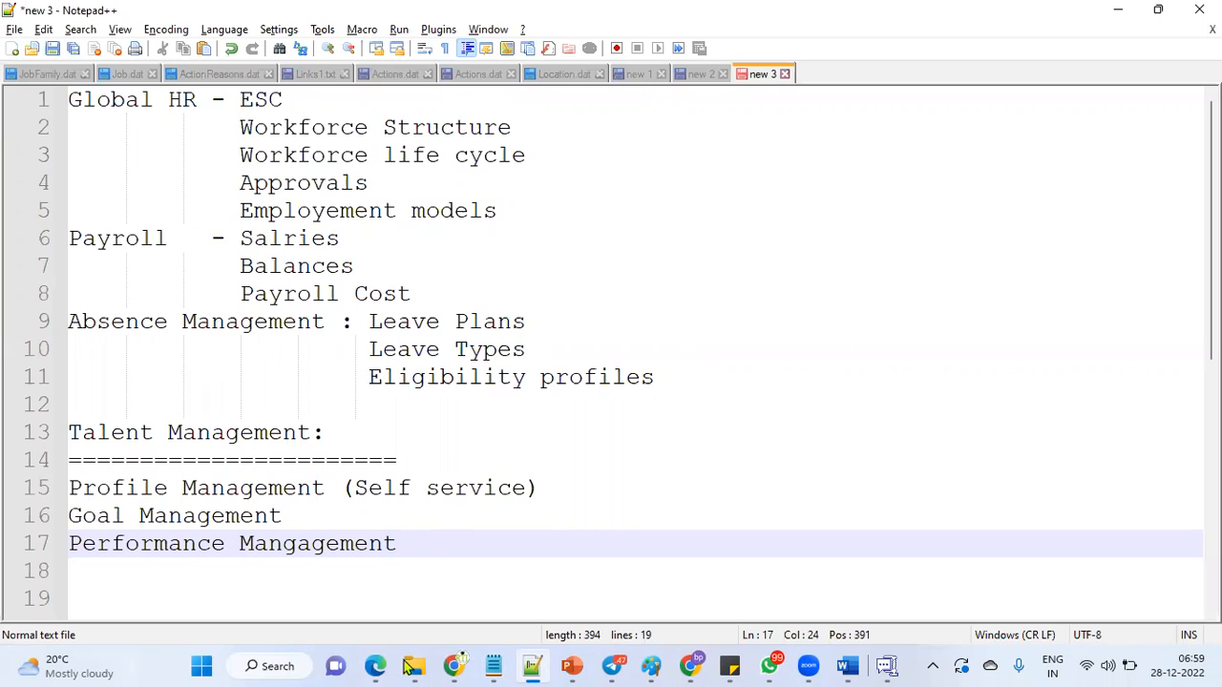
Add 'Talenet Review' on line 18 and scroll so the Talent Management list is in view.
key("Return")
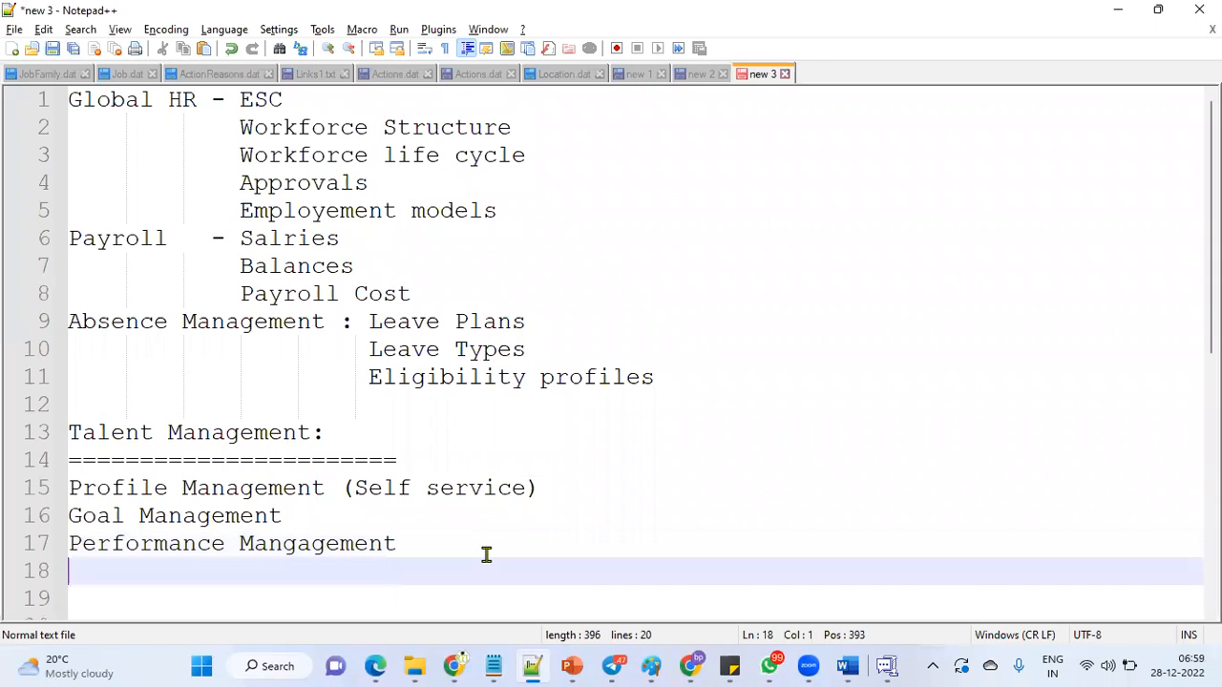
type("Talenet ")
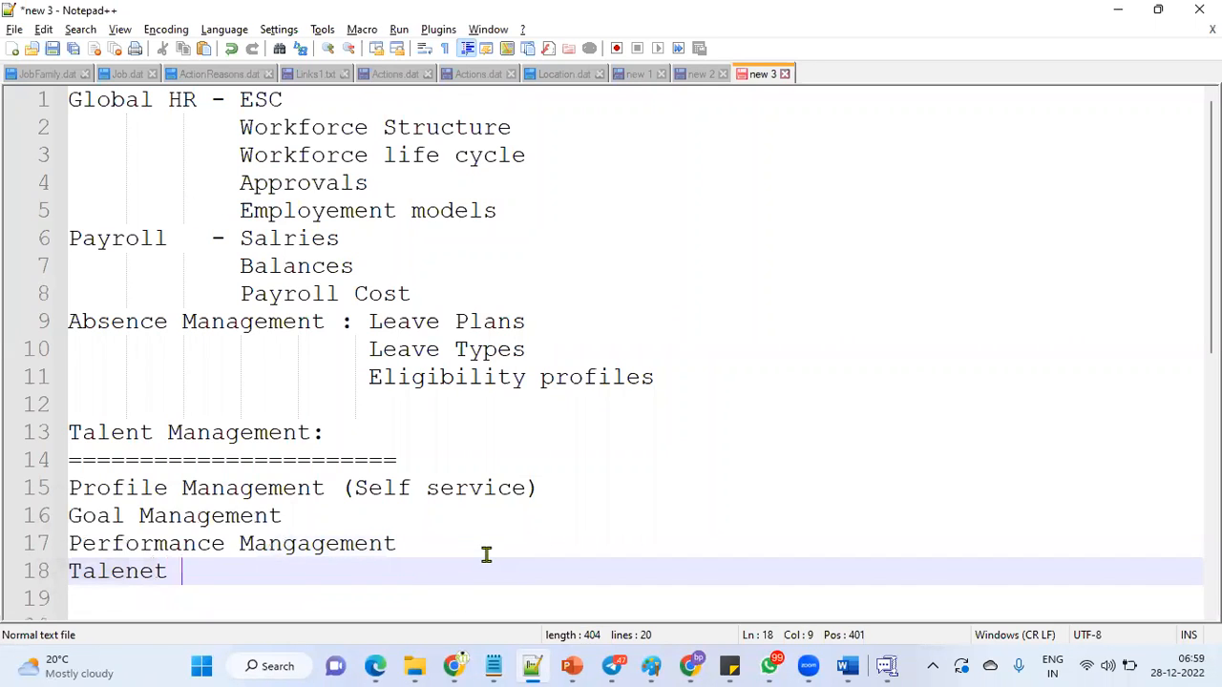
type("Review")
key("Return")
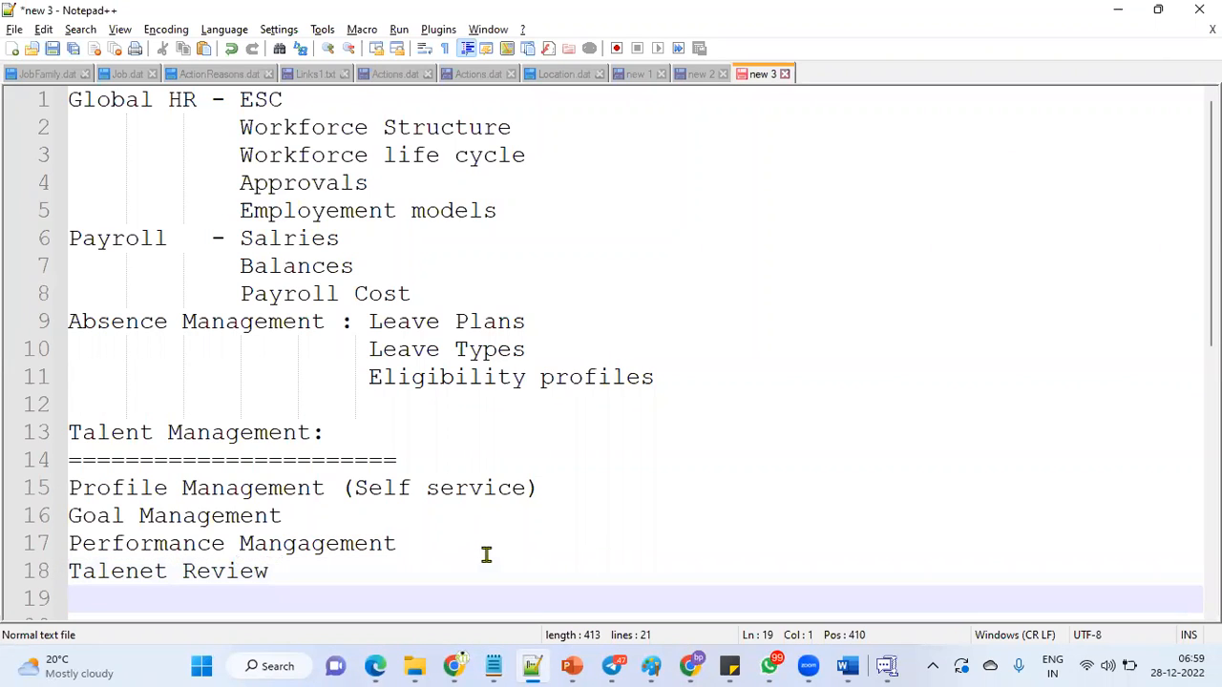
scroll(486, 555, "down", 4)
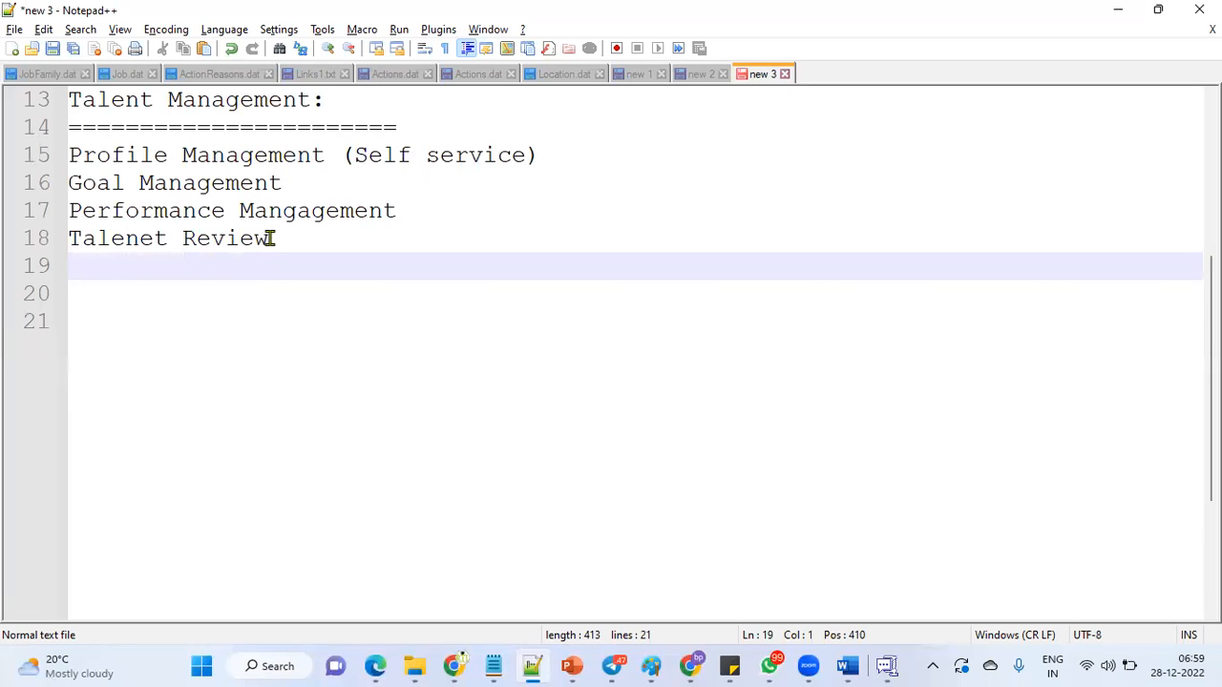
Highlight the 'Talenet Review' text on line 18.
left_click_drag(272, 238, 69, 238)
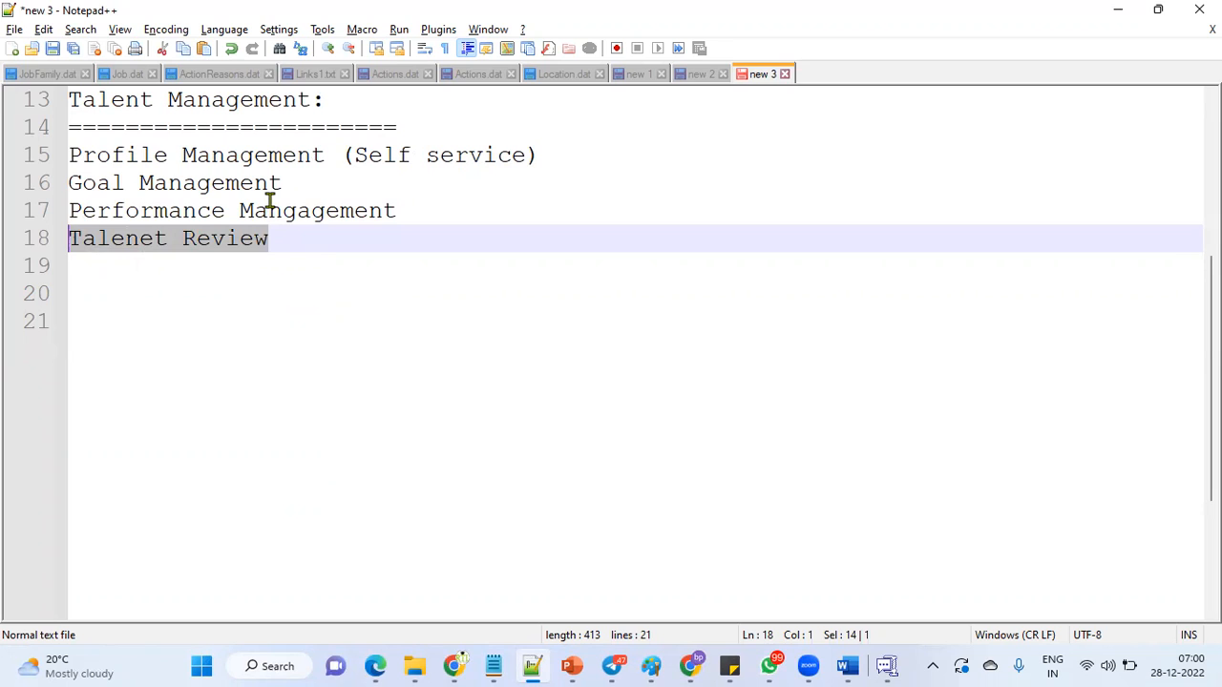
Type 'Succession Management' on the empty line 19.
left_click(336, 258)
type("Succ")
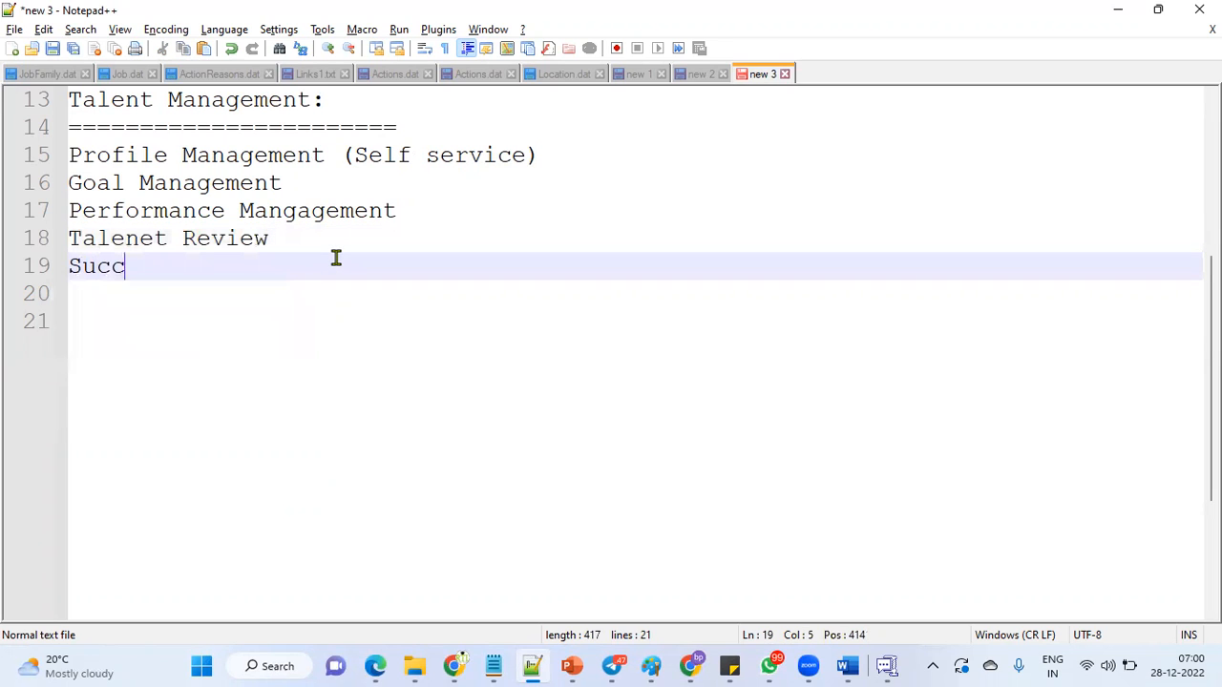
type("ession Management")
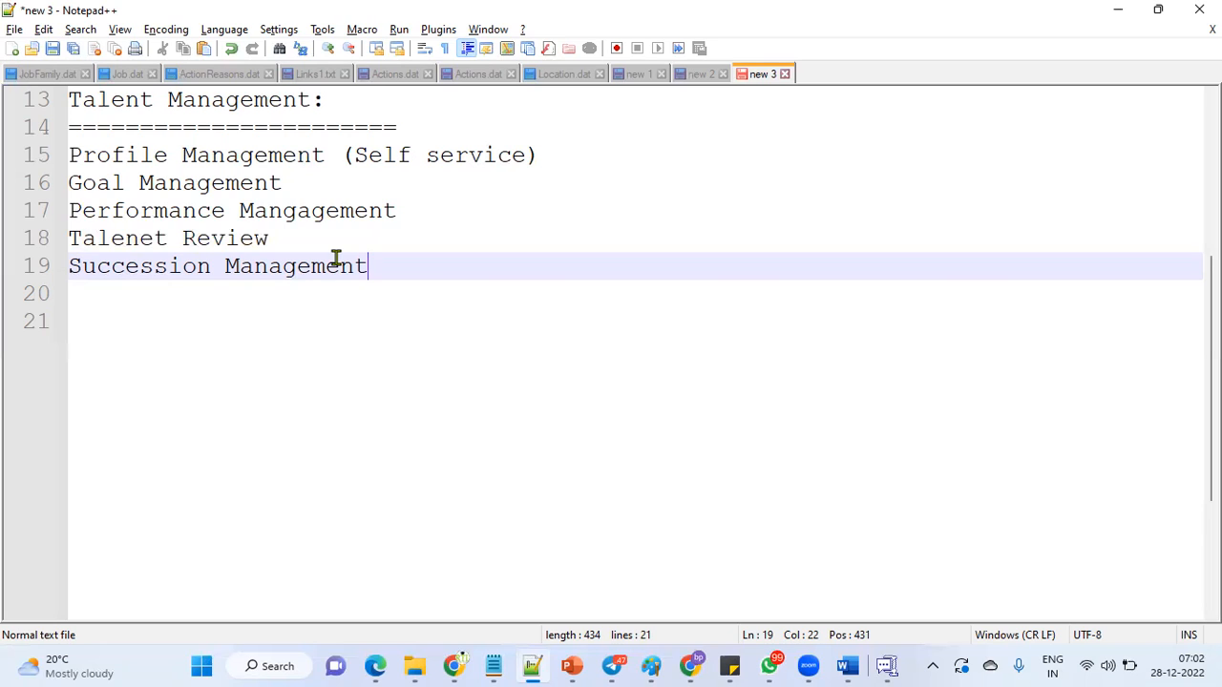
Highlight lines 15–19 containing the five Talent Management topics.
left_click_drag(423, 275, 37, 164)
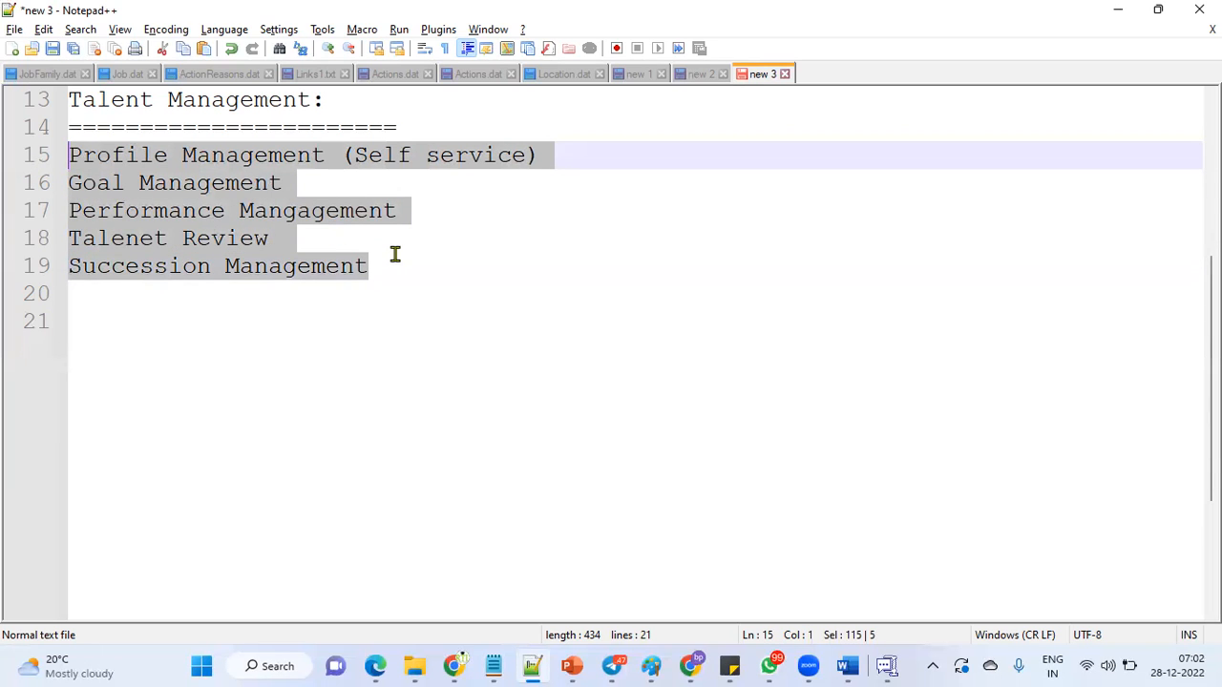
left_click_drag(395, 273, 72, 164)
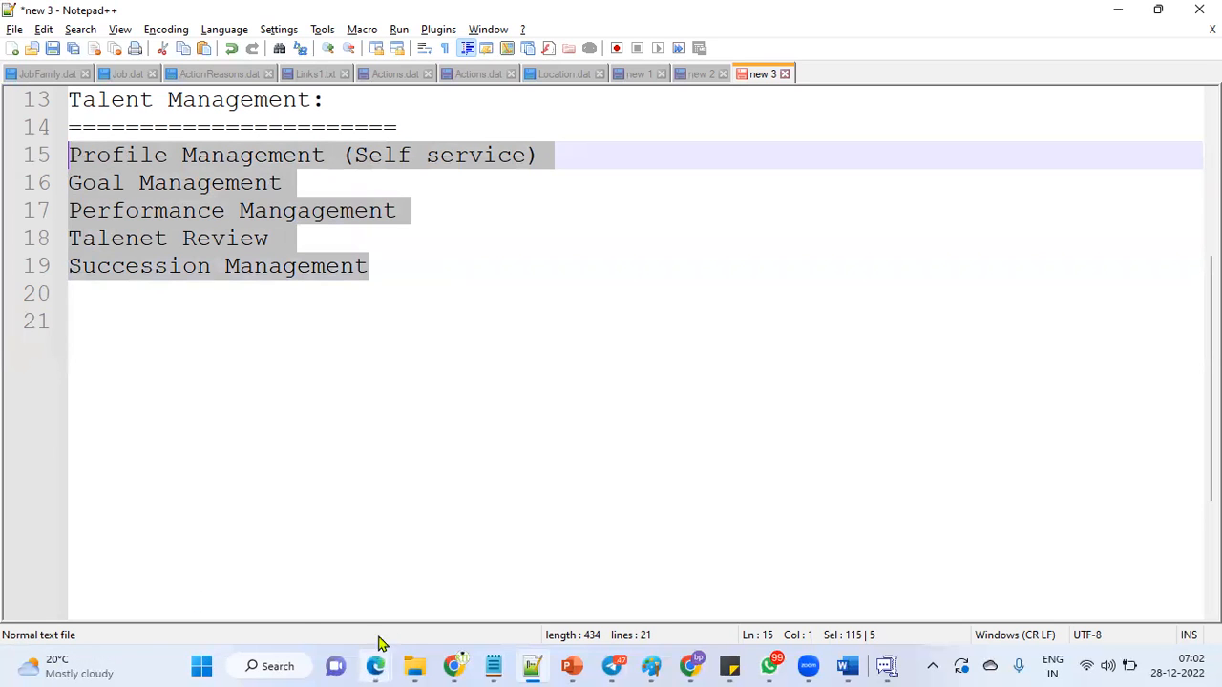
Bring the Oracle Fusion Vision home page forward in full screen and open the Navigator.
mouse_move(377, 658)
left_click(405, 578)
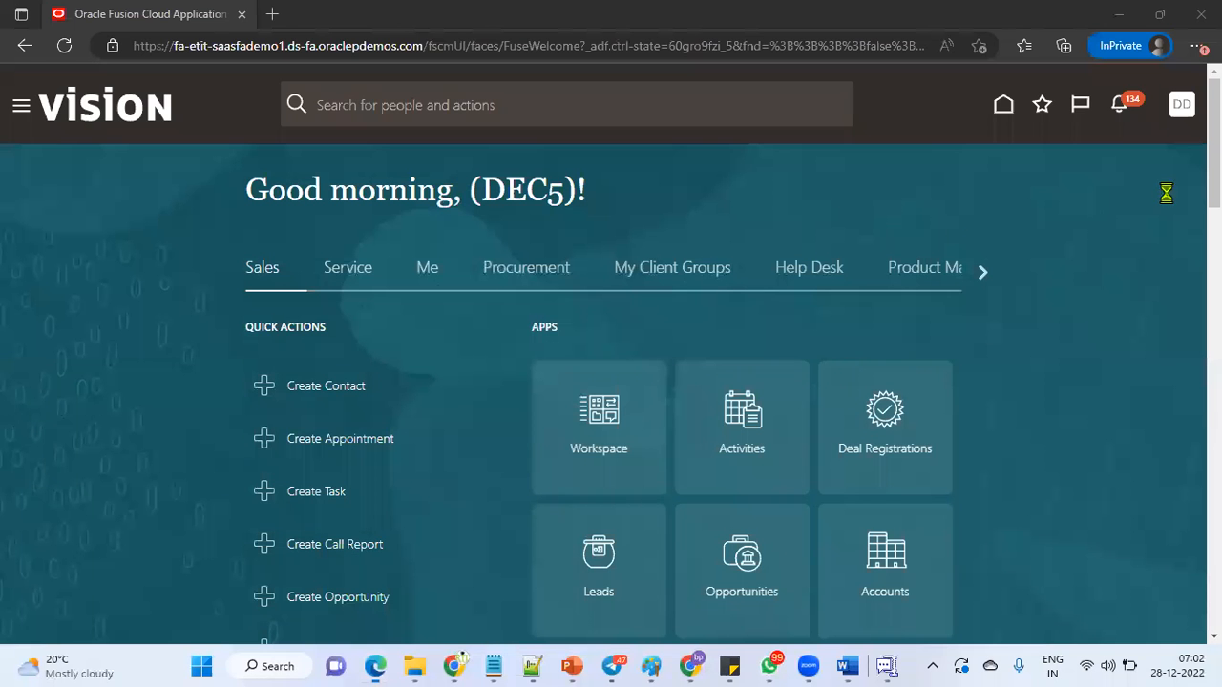
left_click(1195, 45)
left_click(1159, 140)
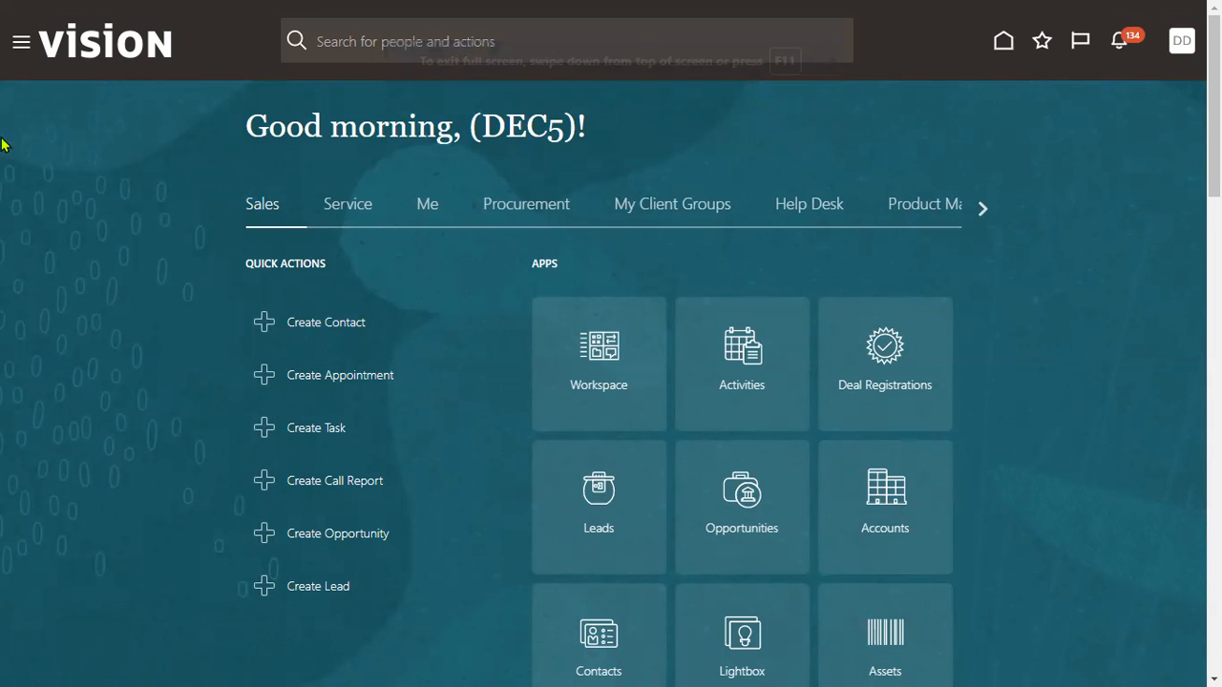
left_click(20, 47)
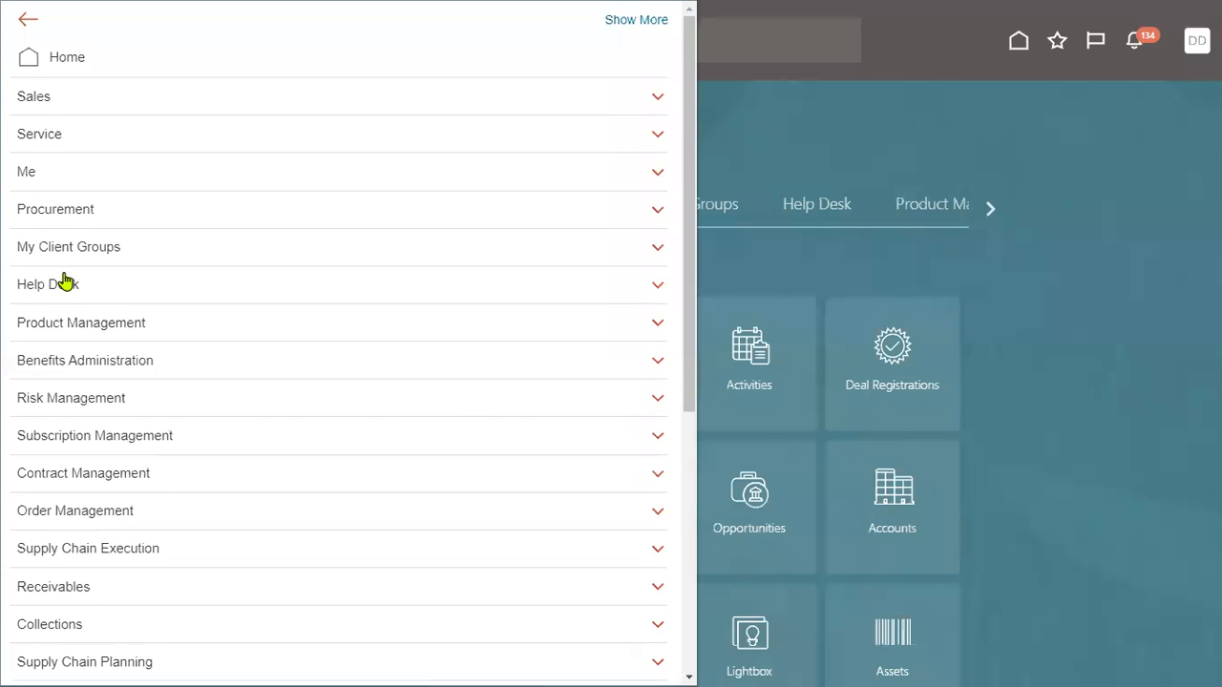
Expand My Client Groups to list Profiles, Goals, Performance, Talent Review and Succession Plans.
left_click(108, 249)
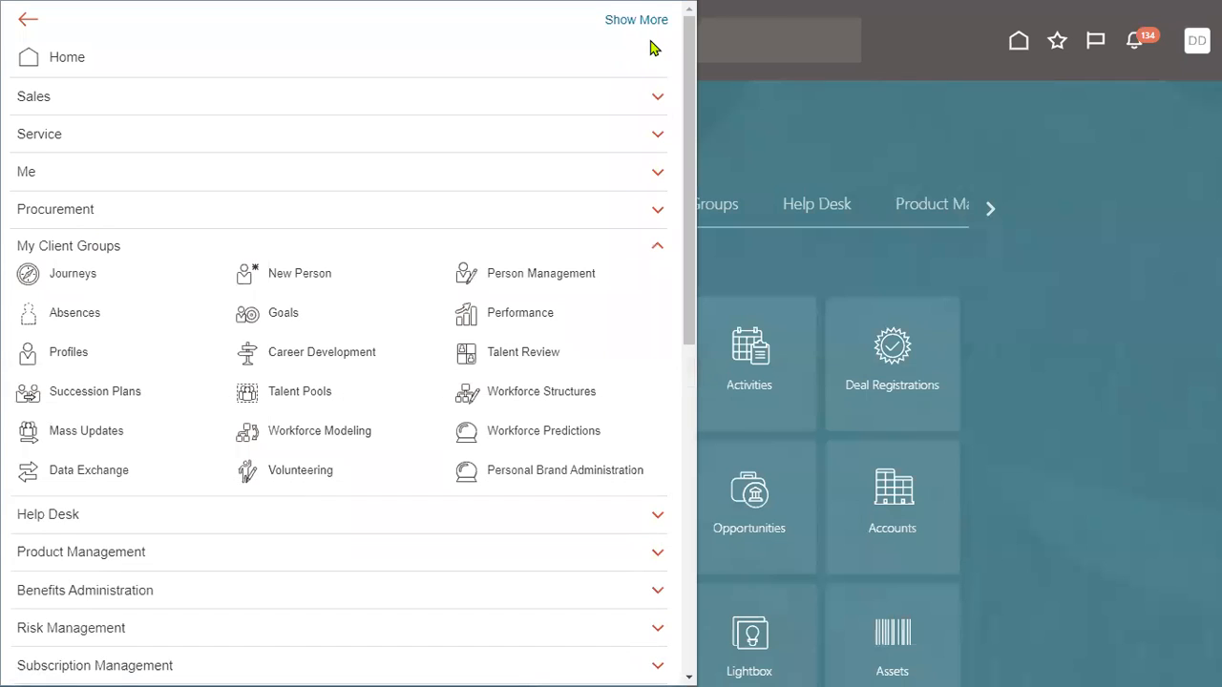
left_click(44, 50)
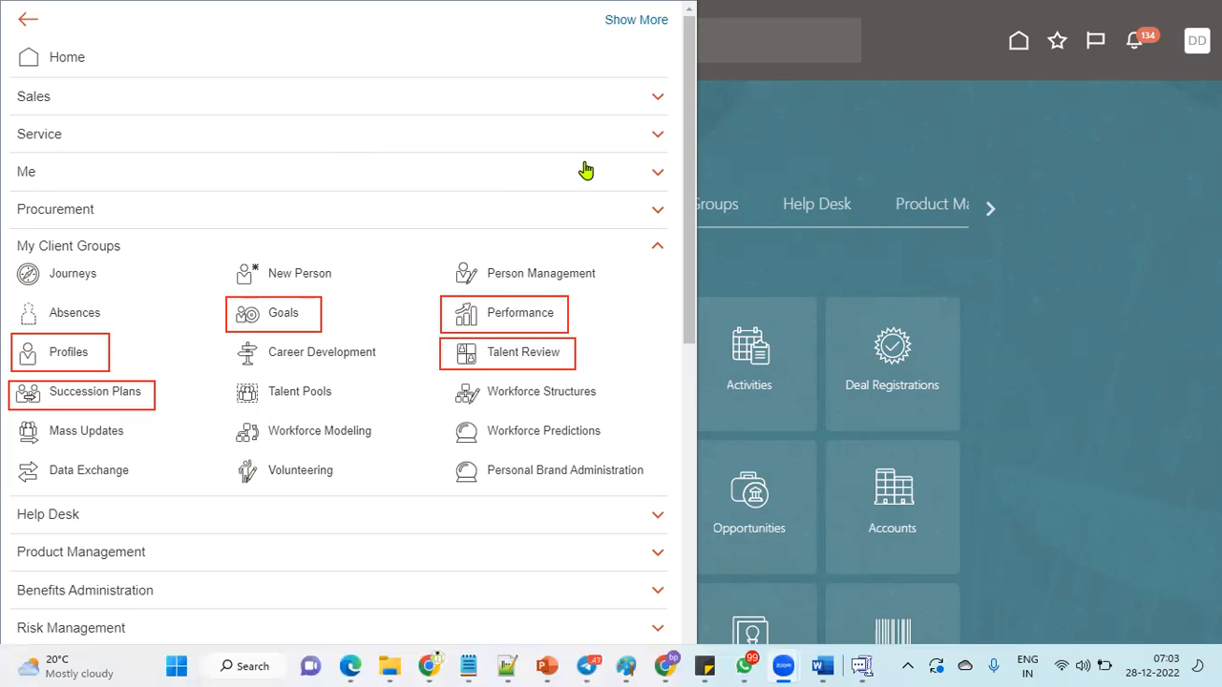
left_click(131, 354)
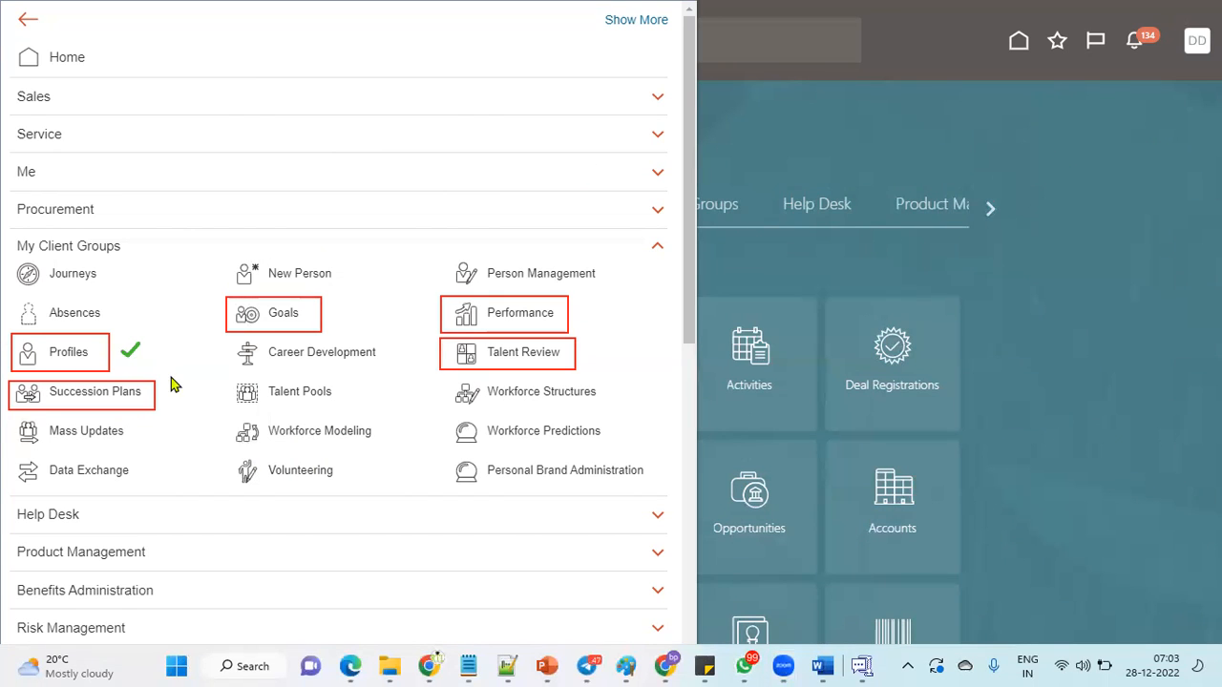
left_click(342, 315)
left_click(586, 311)
left_click(602, 354)
left_click(171, 397)
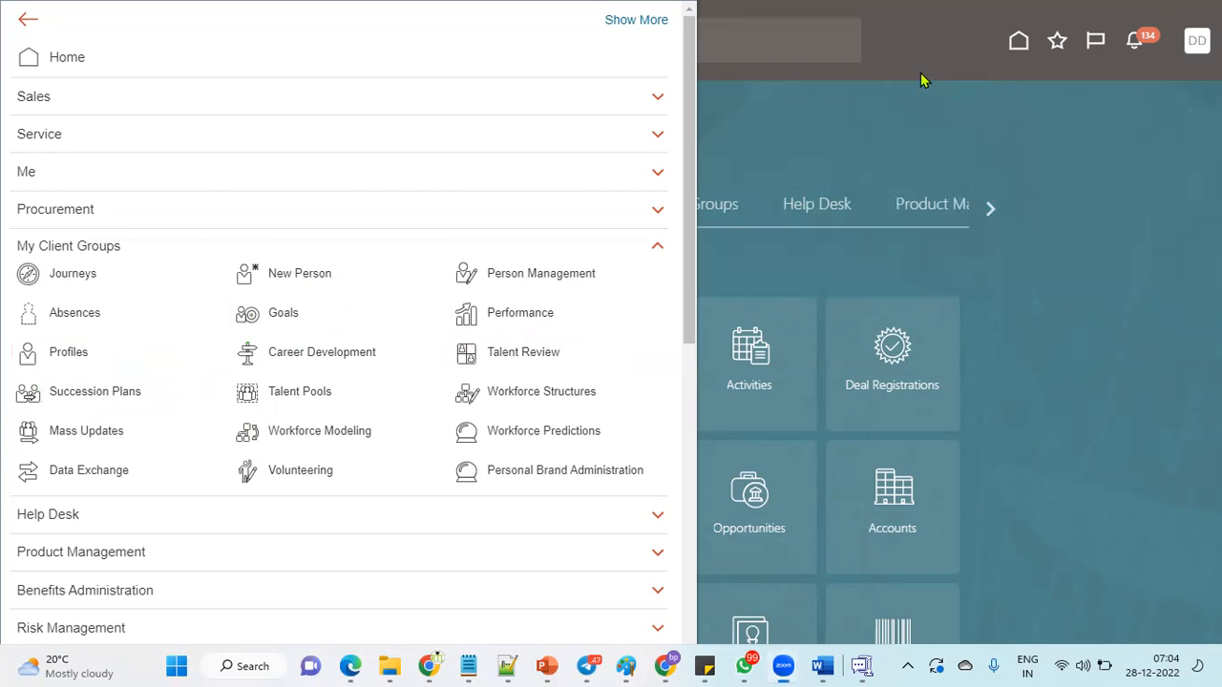
Open Profiles under My Client Groups and scroll its tasks, from Profile Types to Profile Rating Models.
left_click(67, 356)
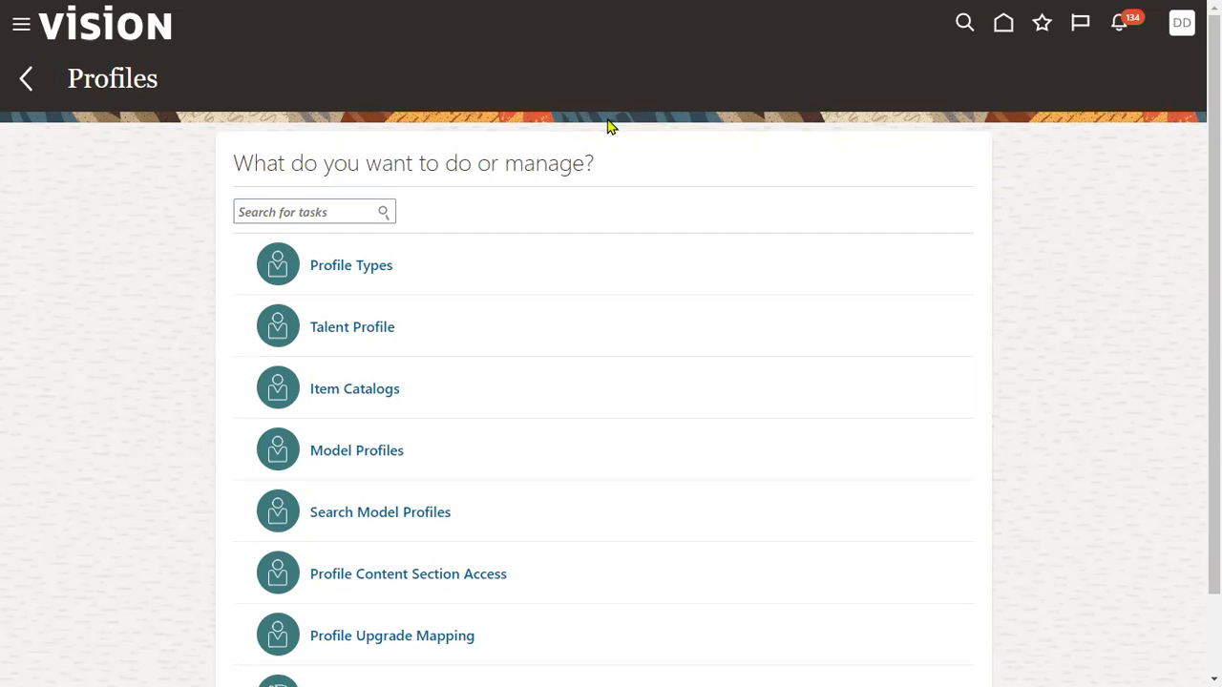
scroll(496, 404, "down", 2)
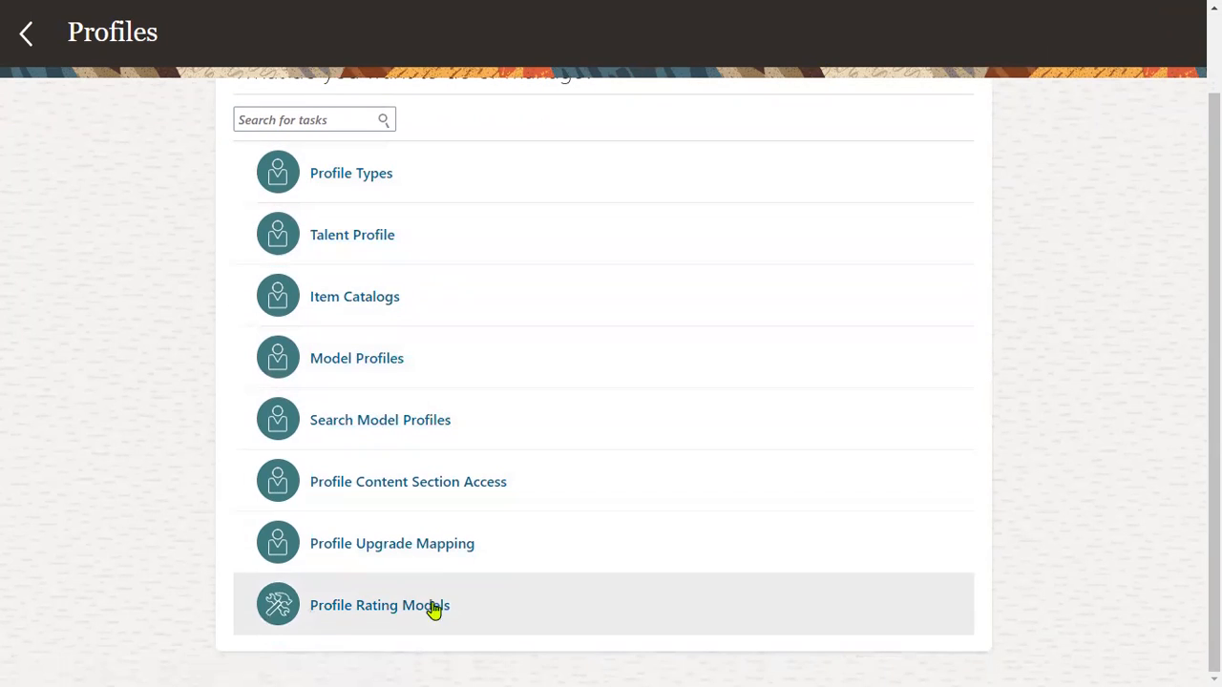
Open Profile Types and review the Person and Job rows among the active profile types.
left_click(372, 182)
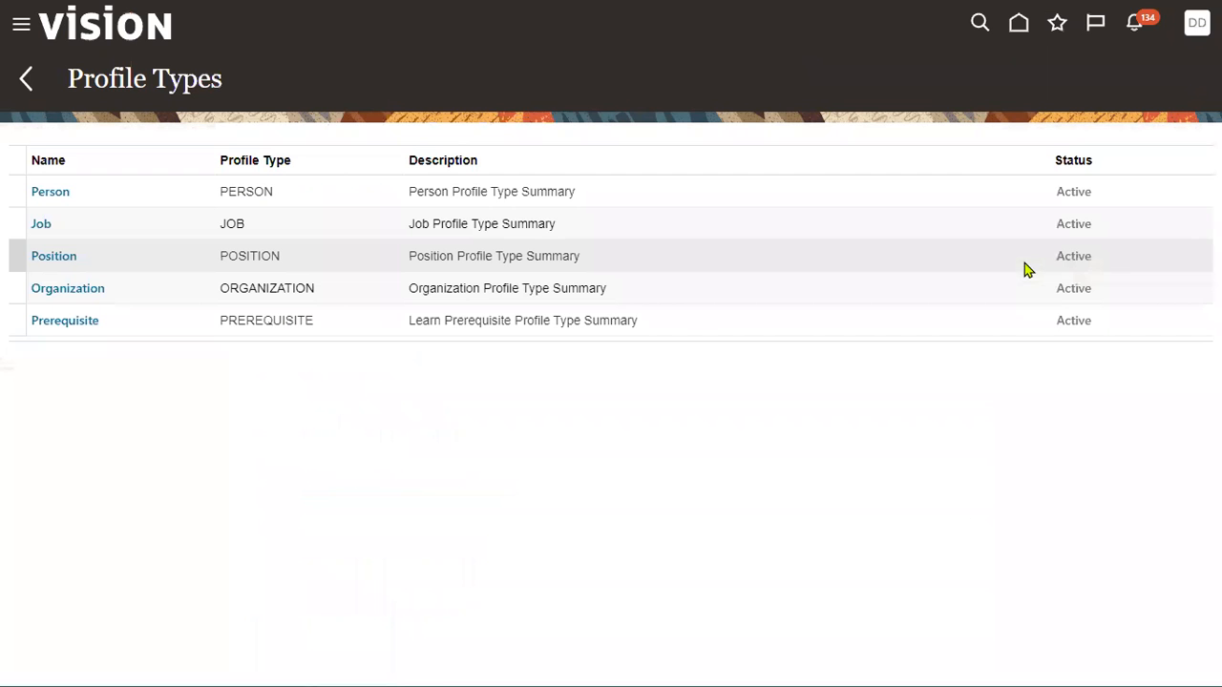
left_click(195, 193)
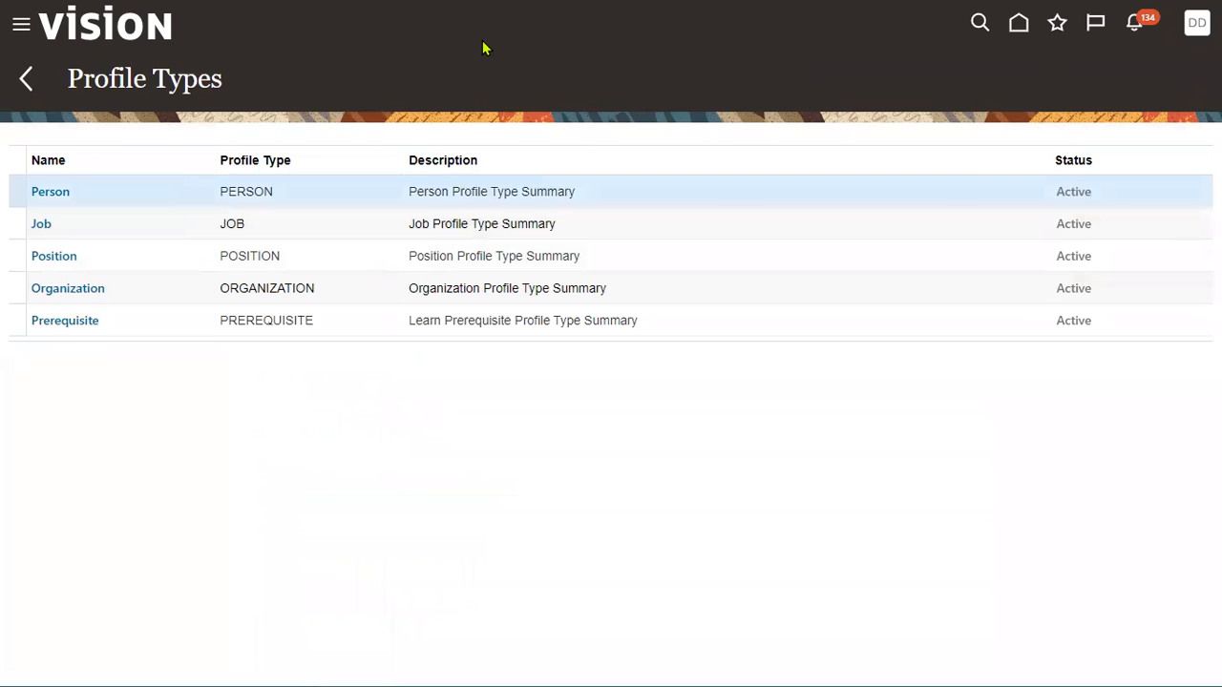
mouse_move(21, 160)
left_mouse_down()
mouse_move(48, 202)
mouse_move(130, 212)
mouse_move(602, 203)
left_mouse_up()
mouse_move(21, 211)
left_mouse_down()
mouse_move(88, 242)
mouse_move(126, 304)
mouse_move(127, 346)
left_mouse_up()
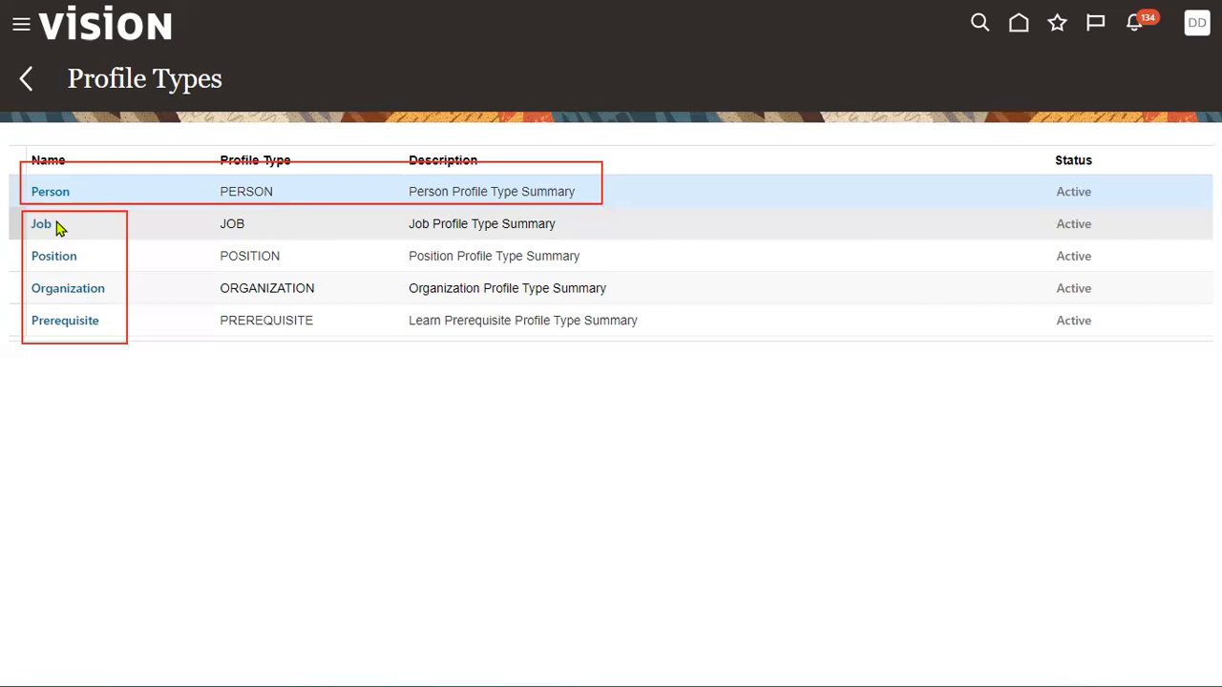
left_click(54, 223)
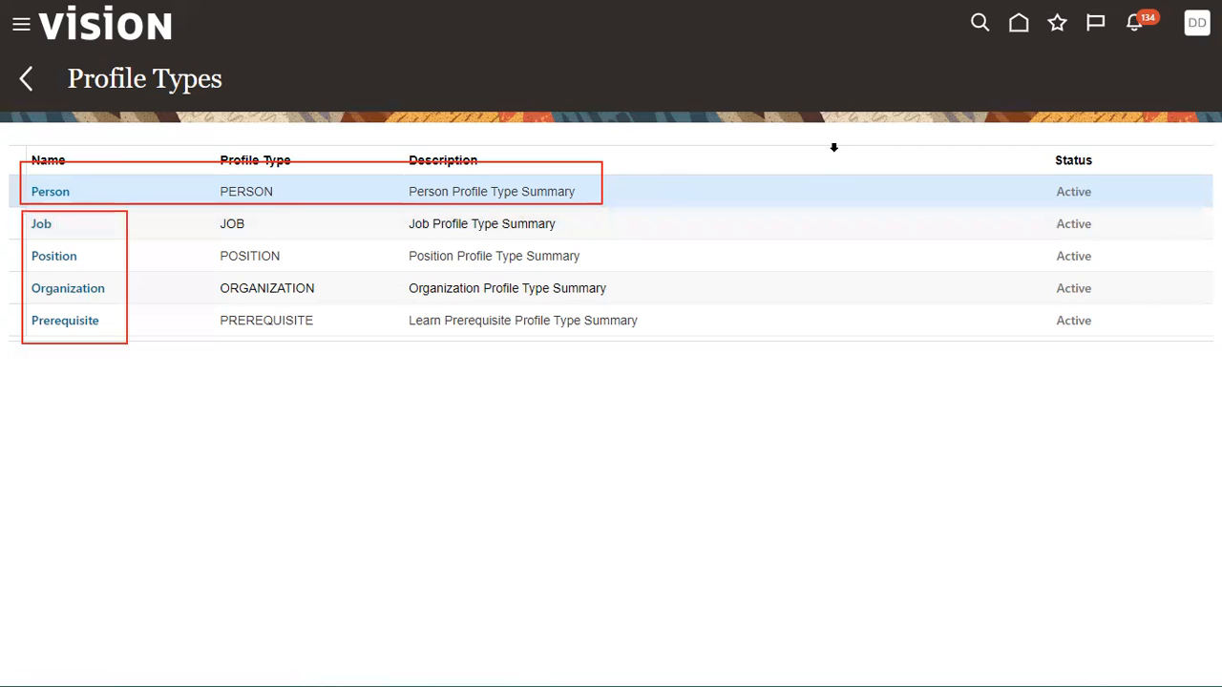
left_click(116, 225)
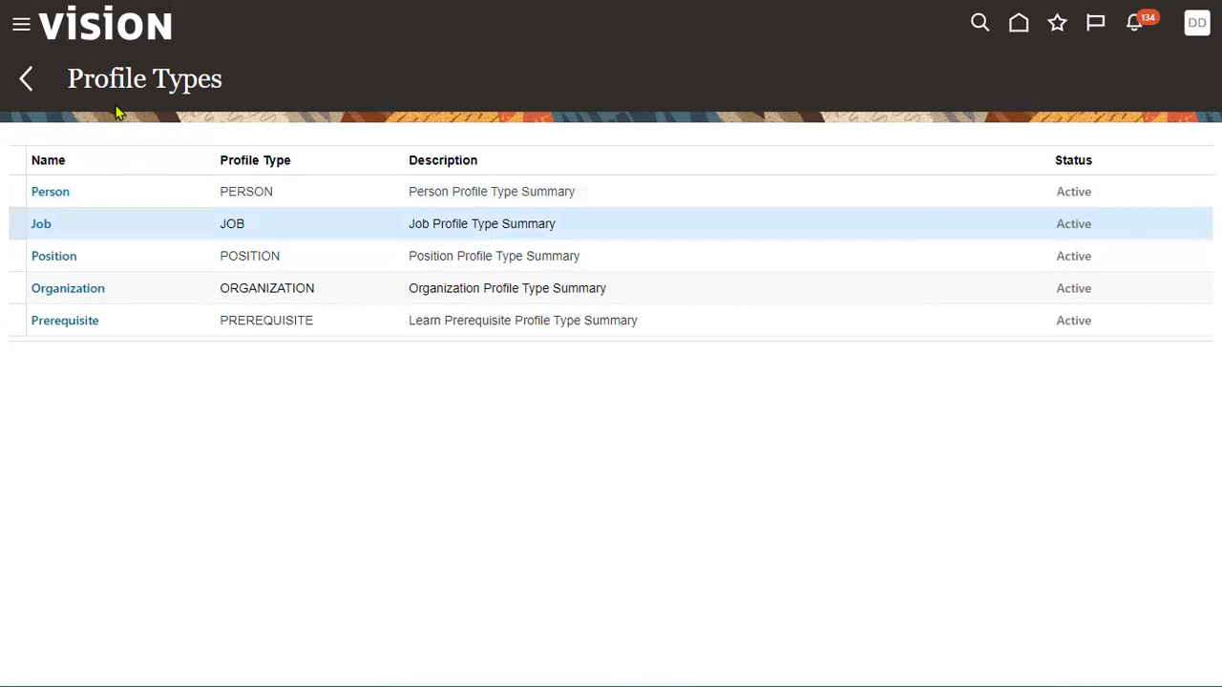
left_click_drag(72, 79, 252, 78)
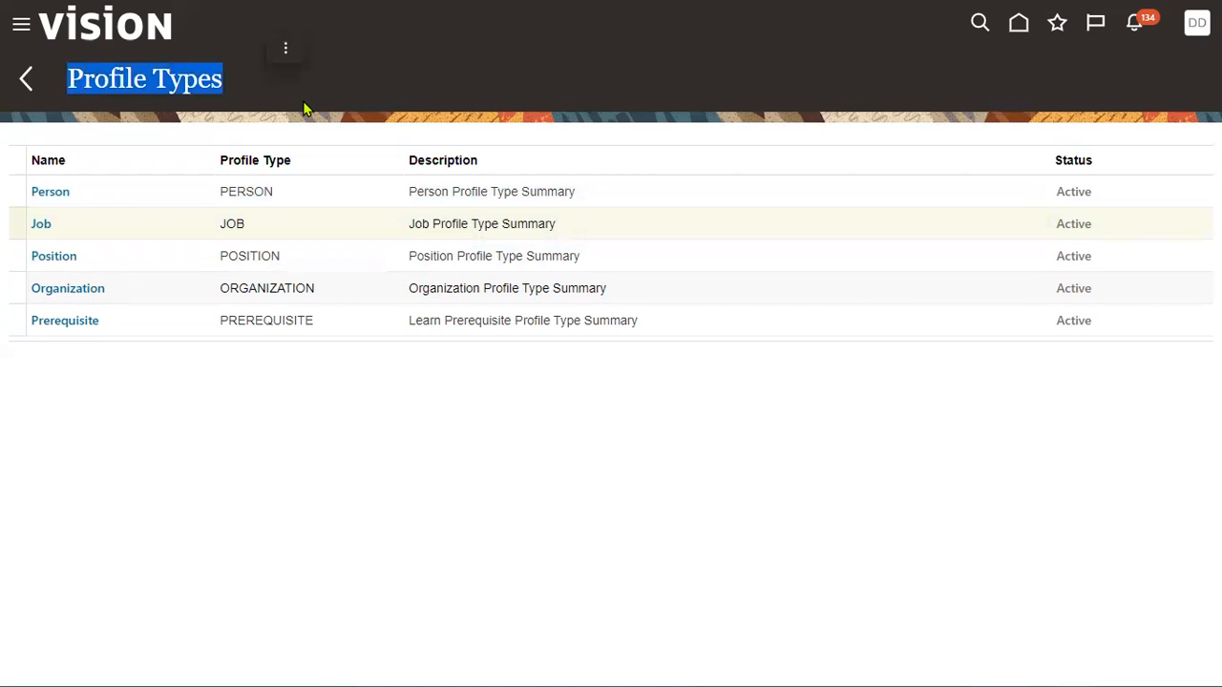
left_click(238, 188)
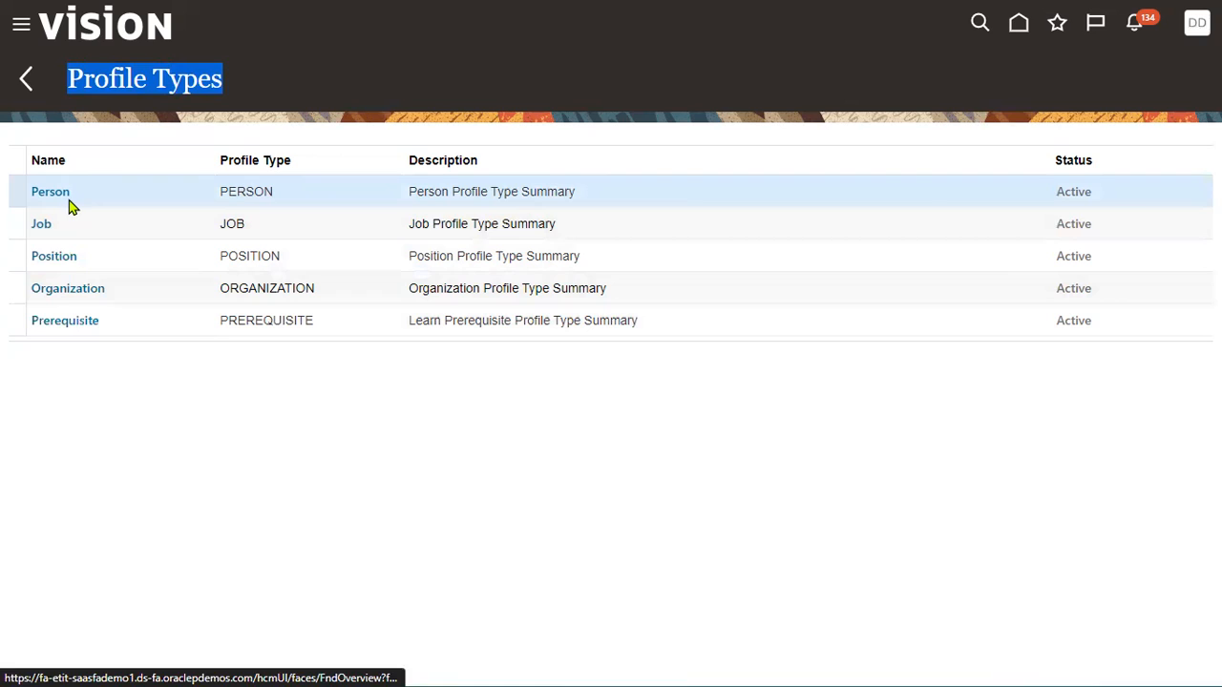
left_click(428, 115)
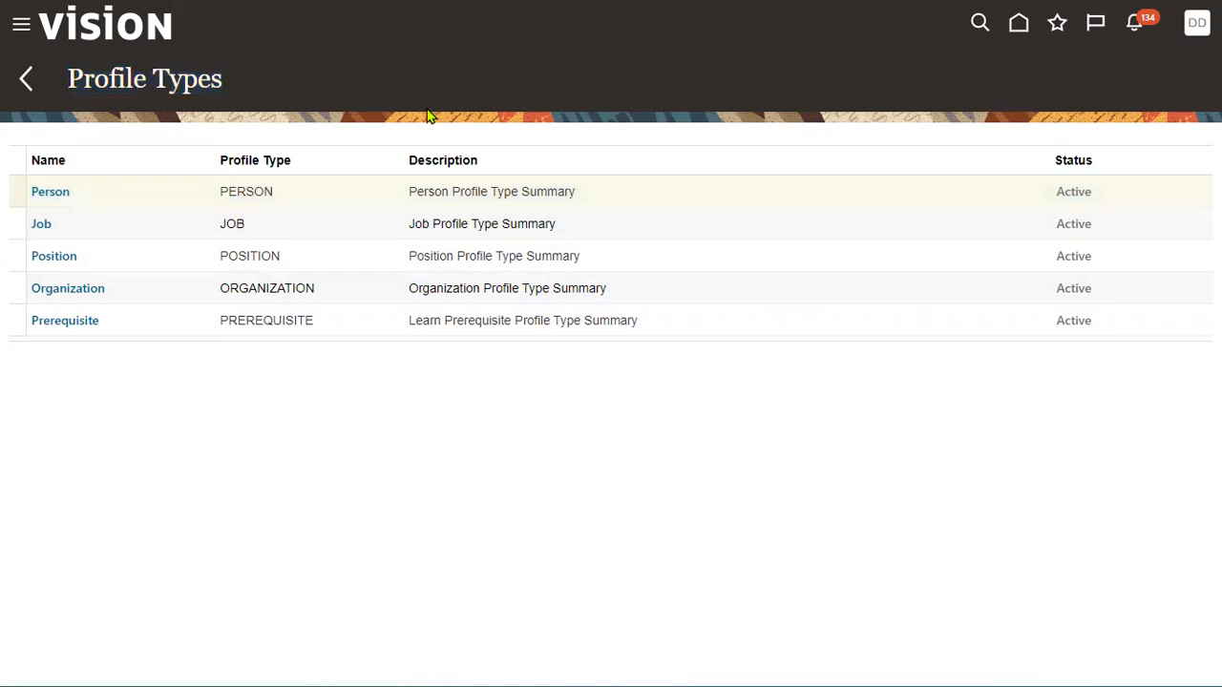
left_click(268, 191)
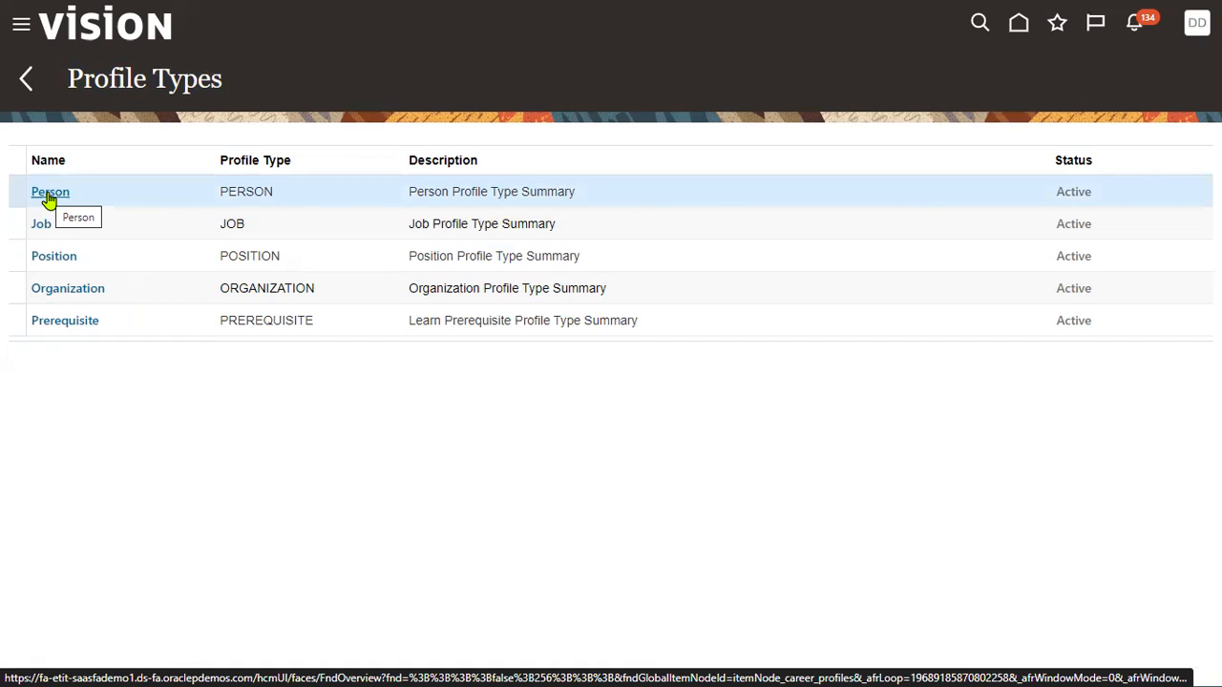
Return to the Profiles tasks and open Item Catalogs, with Template set to Competencies.
left_click(21, 78)
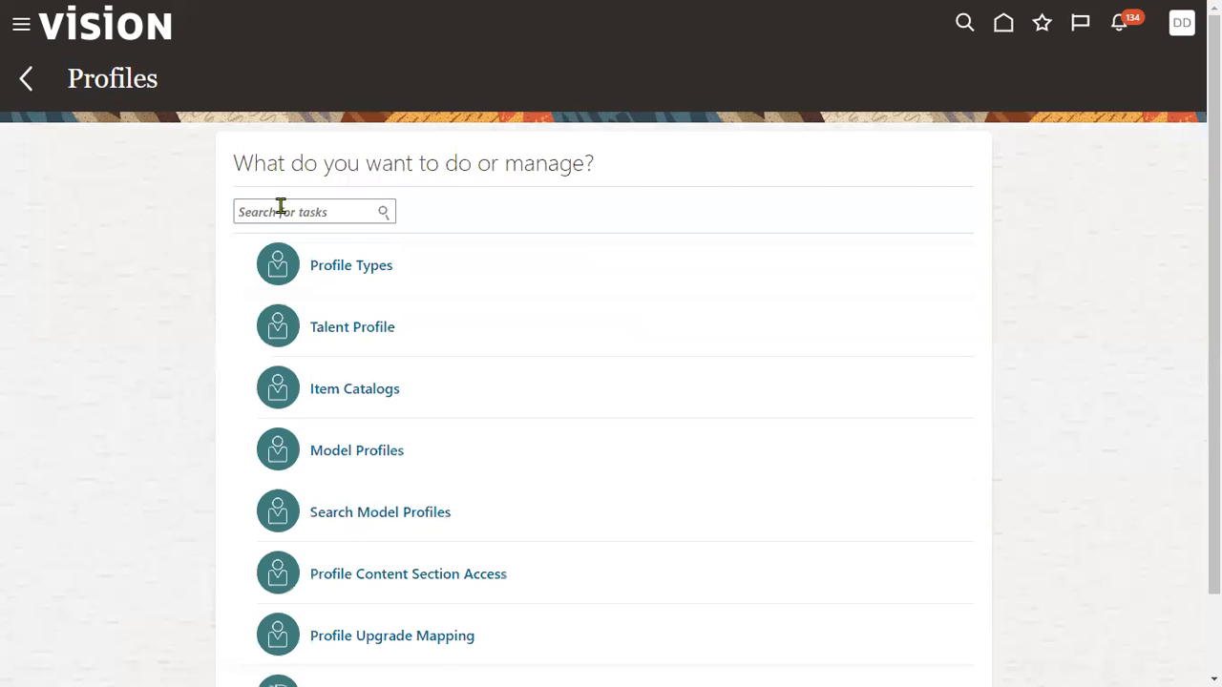
scroll(411, 360, "down", 1)
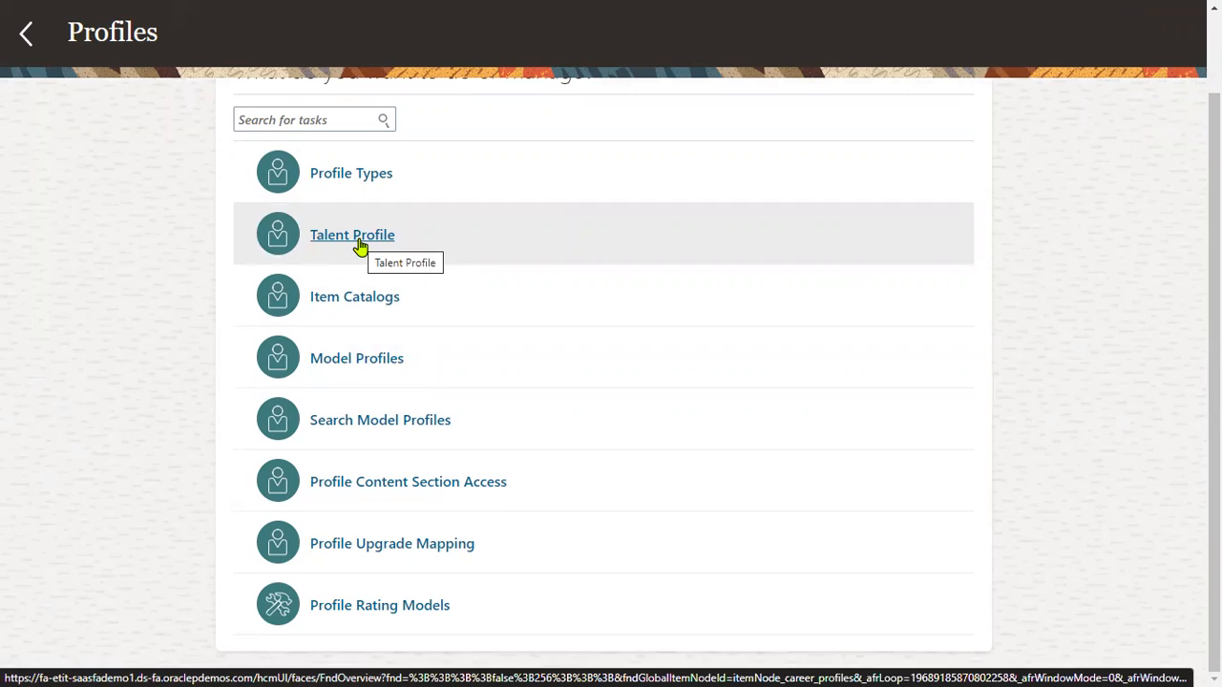
left_click(368, 299)
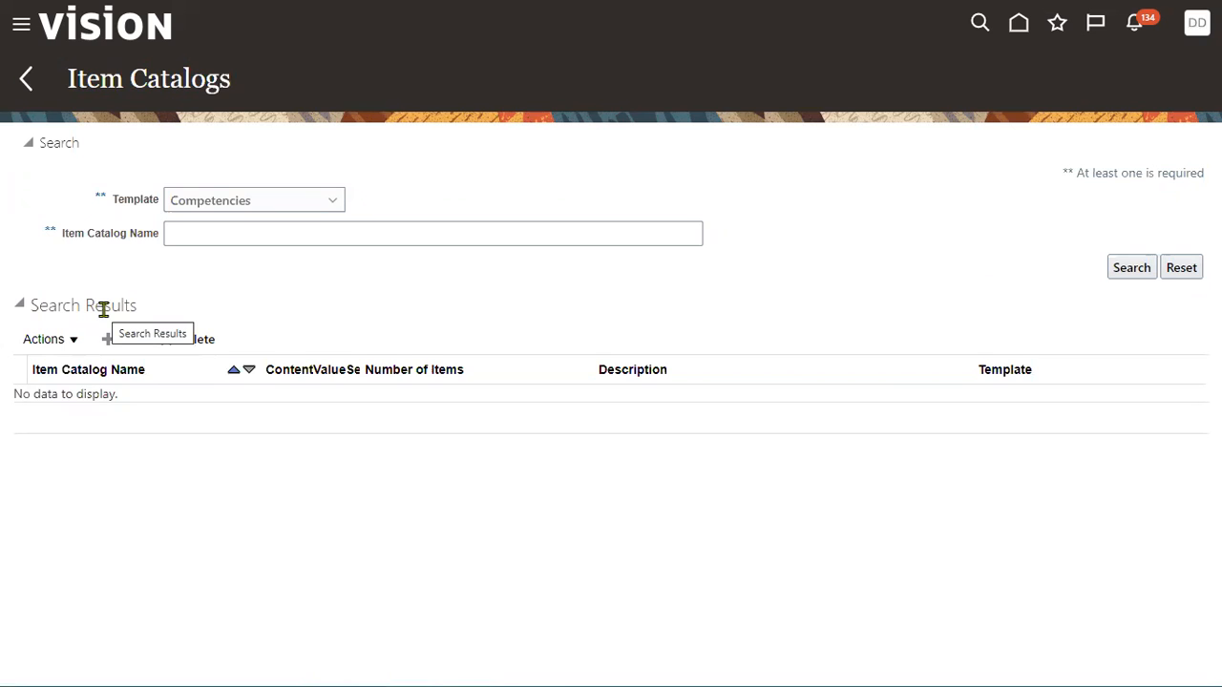
Drop down the Item Catalogs Template list to show templates from Behaviors through Tags.
left_click(232, 204)
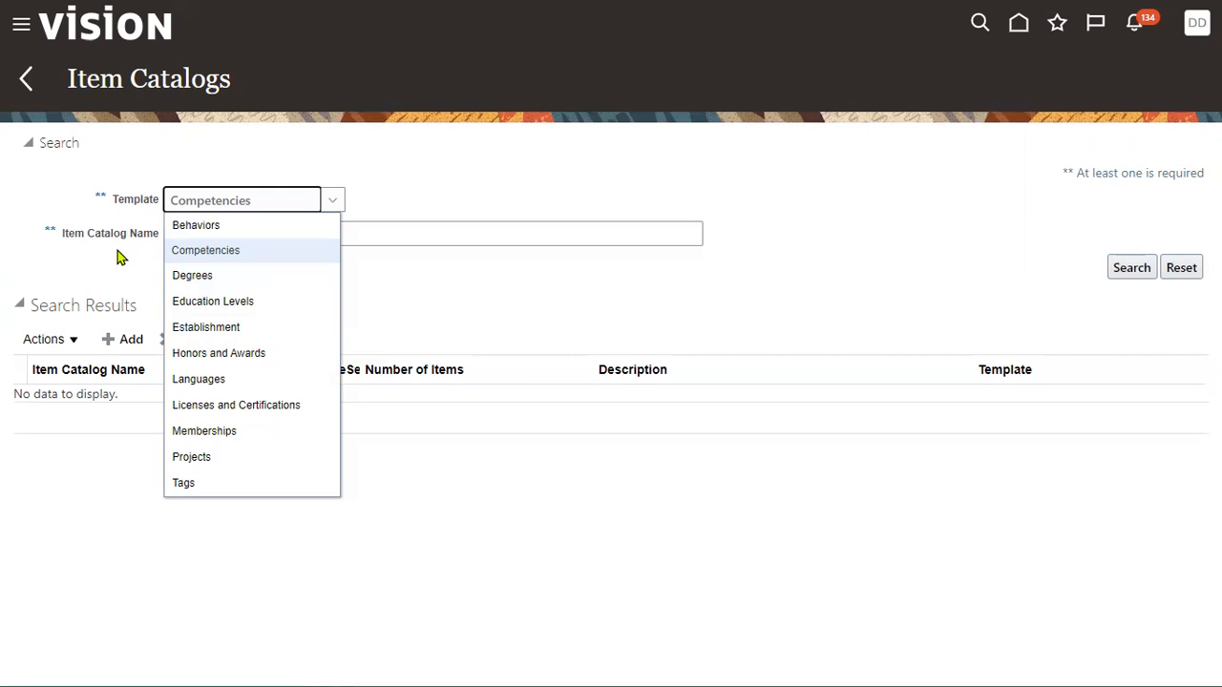
Open Model Profiles, check its Job, Position and Organization profile types, then go back.
left_click(27, 80)
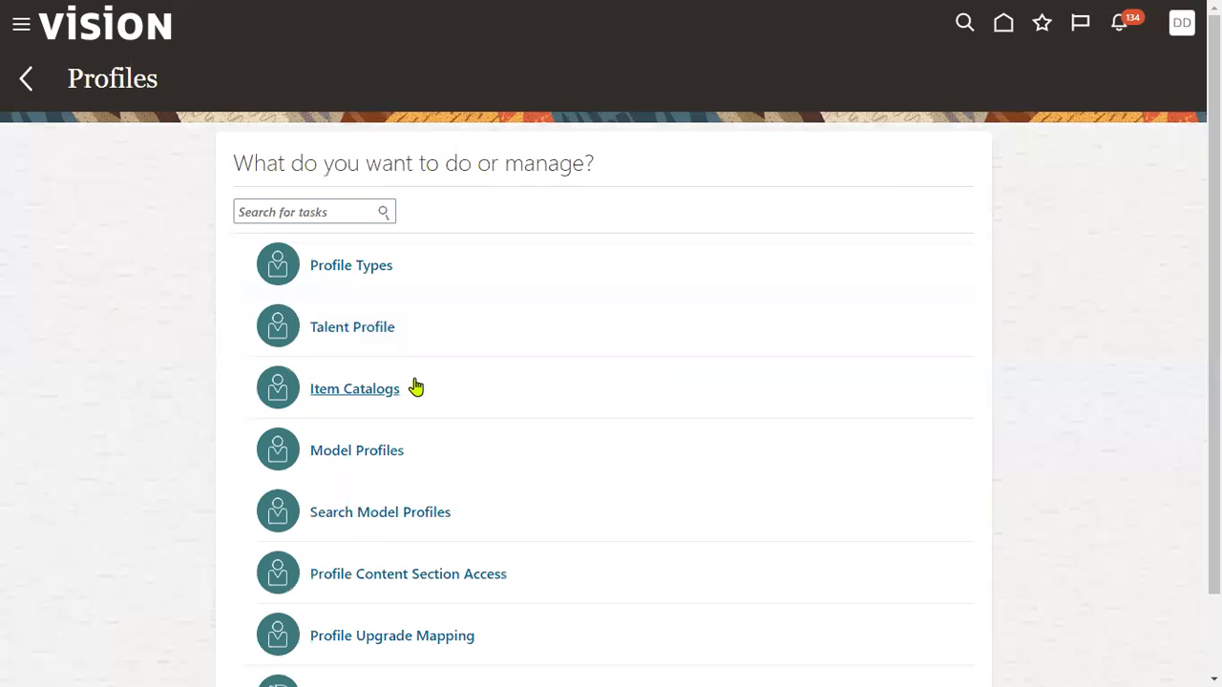
scroll(375, 431, "down", 1)
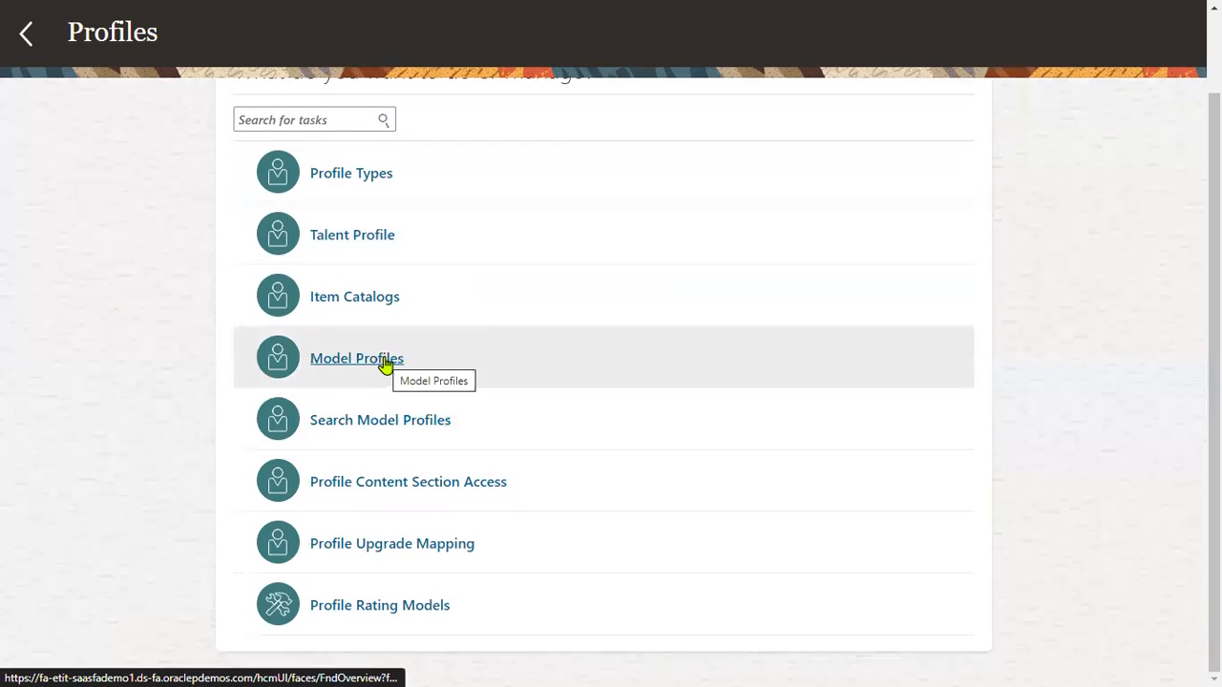
left_click(382, 357)
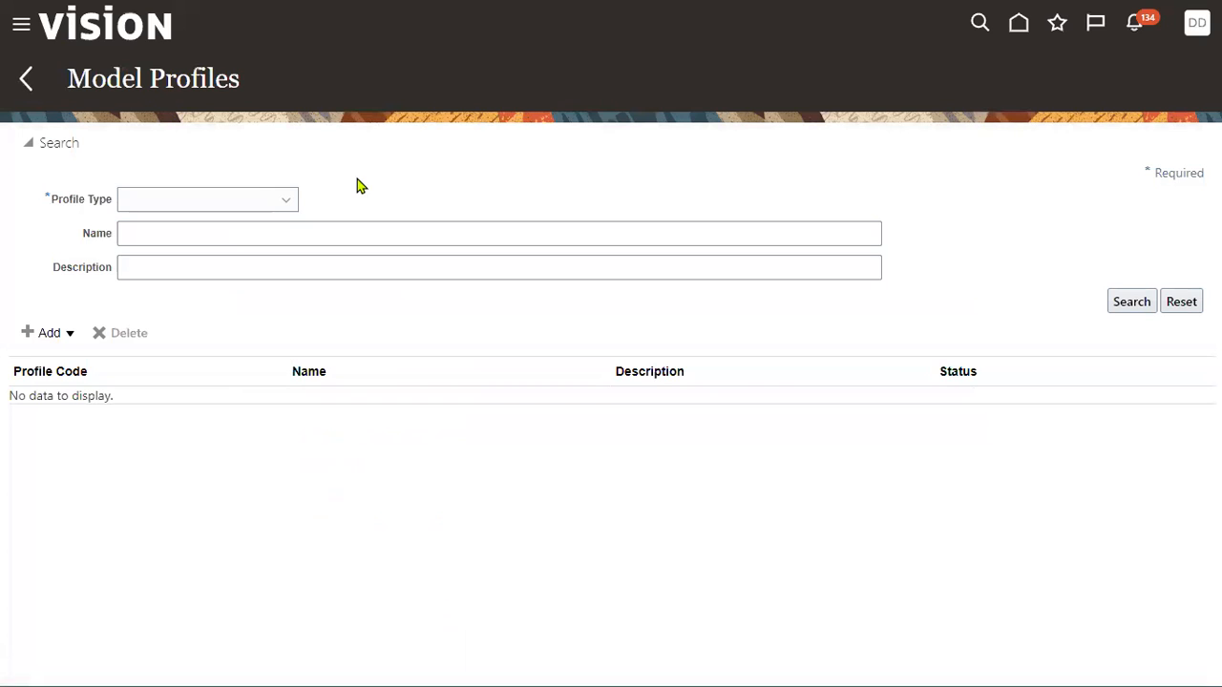
left_click(274, 200)
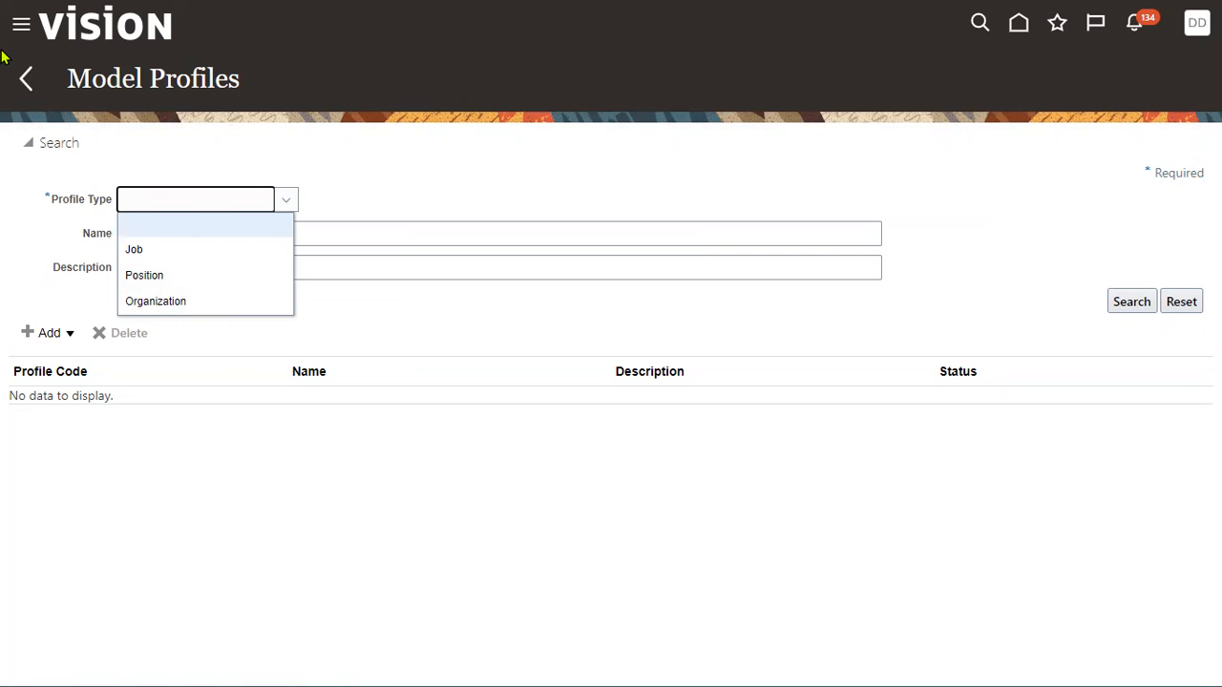
left_click(23, 84)
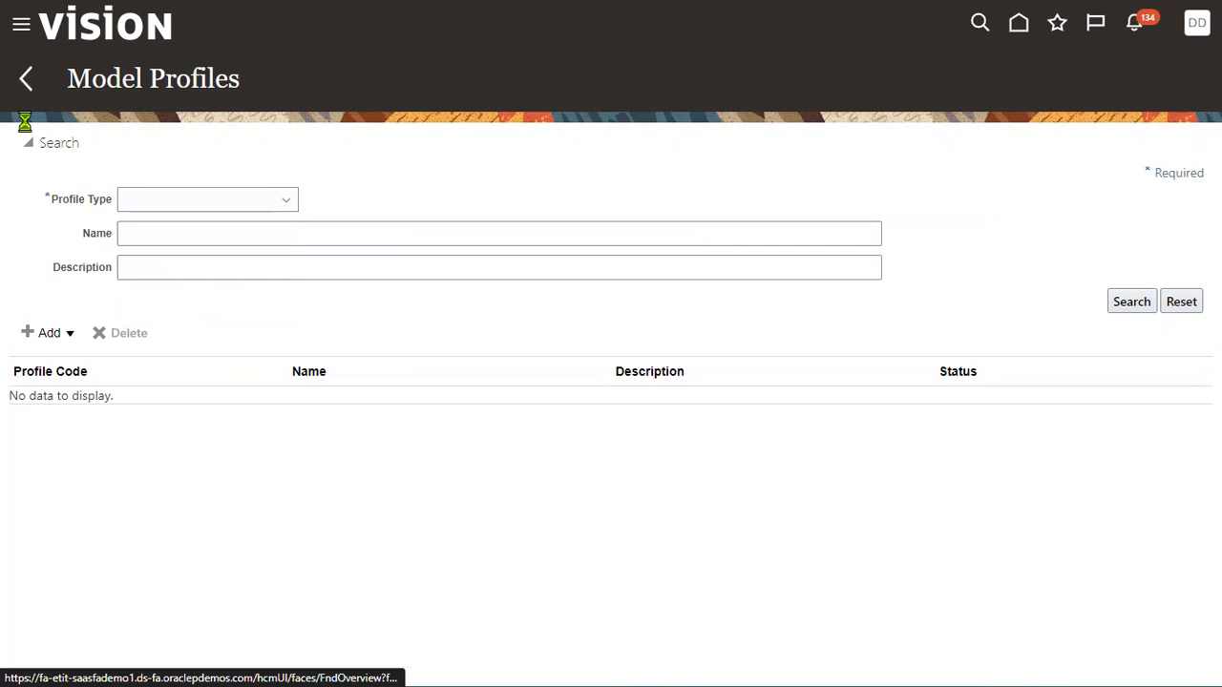
scroll(372, 505, "down", 2)
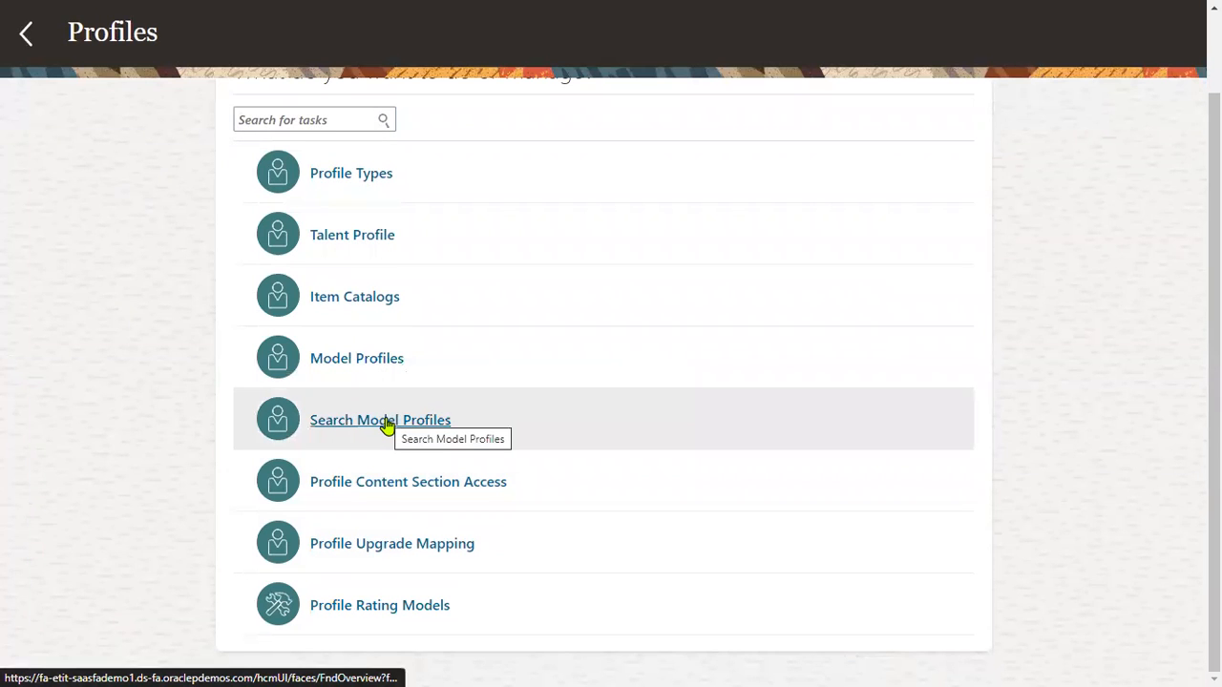
Open Profile Content Section Access and review its Content Sections and Roles tables.
left_click(398, 485)
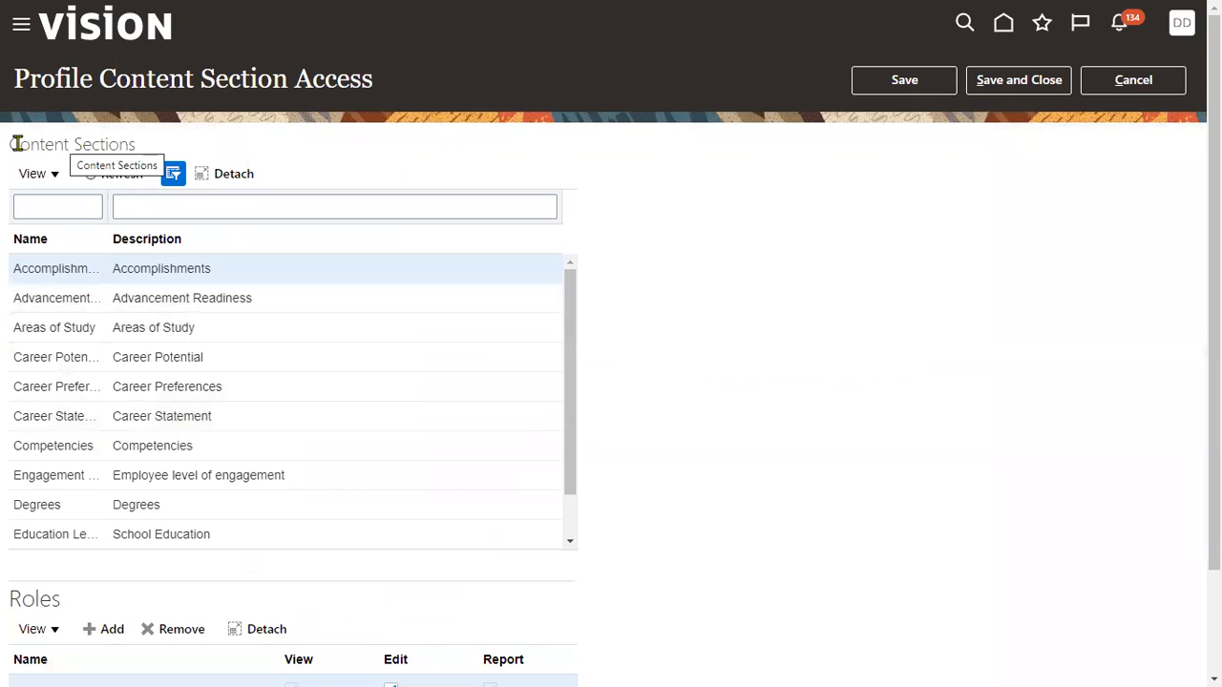
left_click_drag(13, 144, 144, 150)
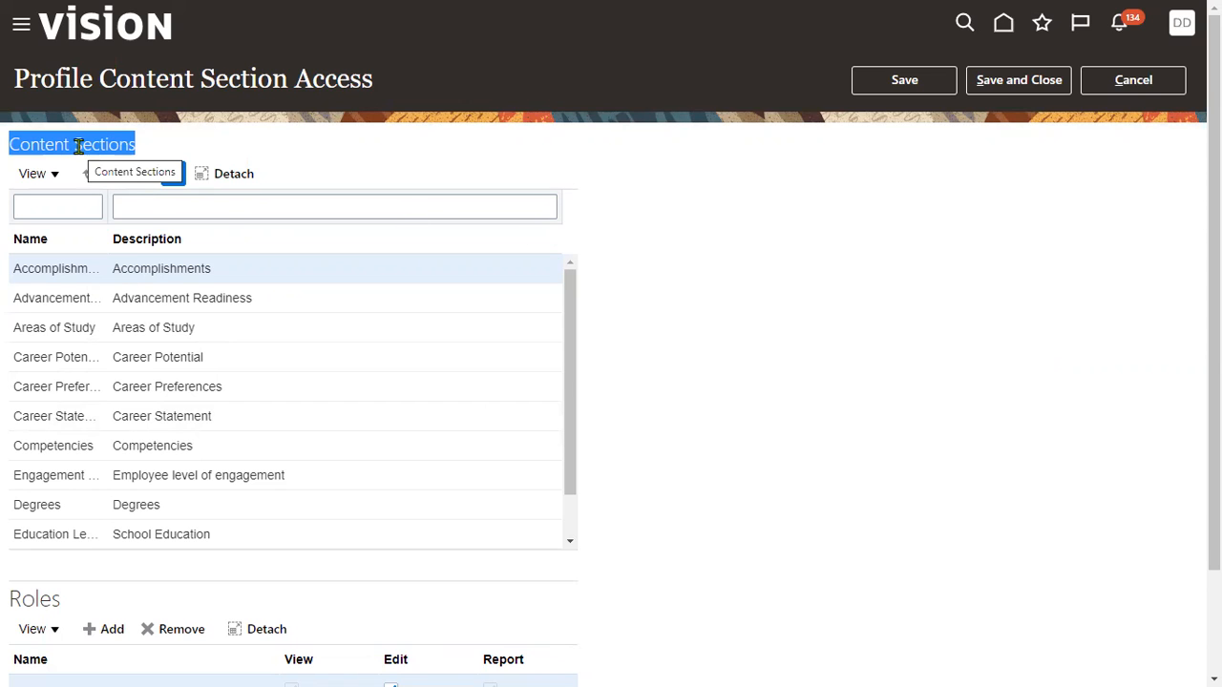
scroll(78, 145, "down", 1)
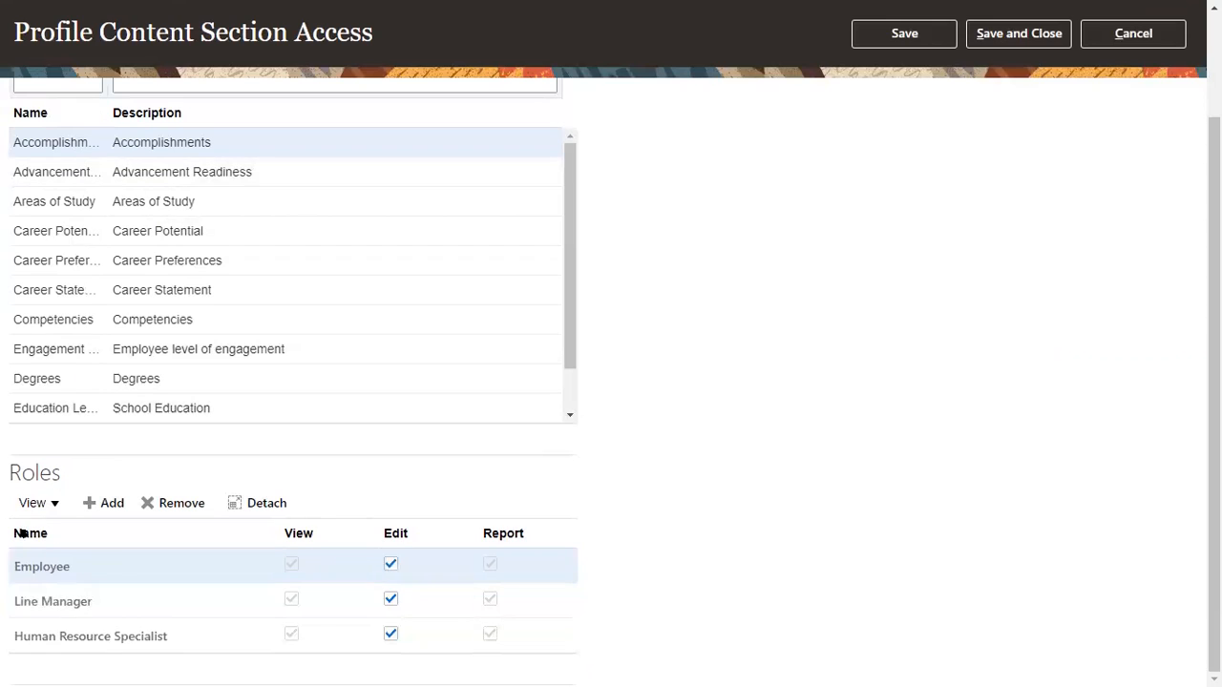
left_click_drag(9, 467, 59, 467)
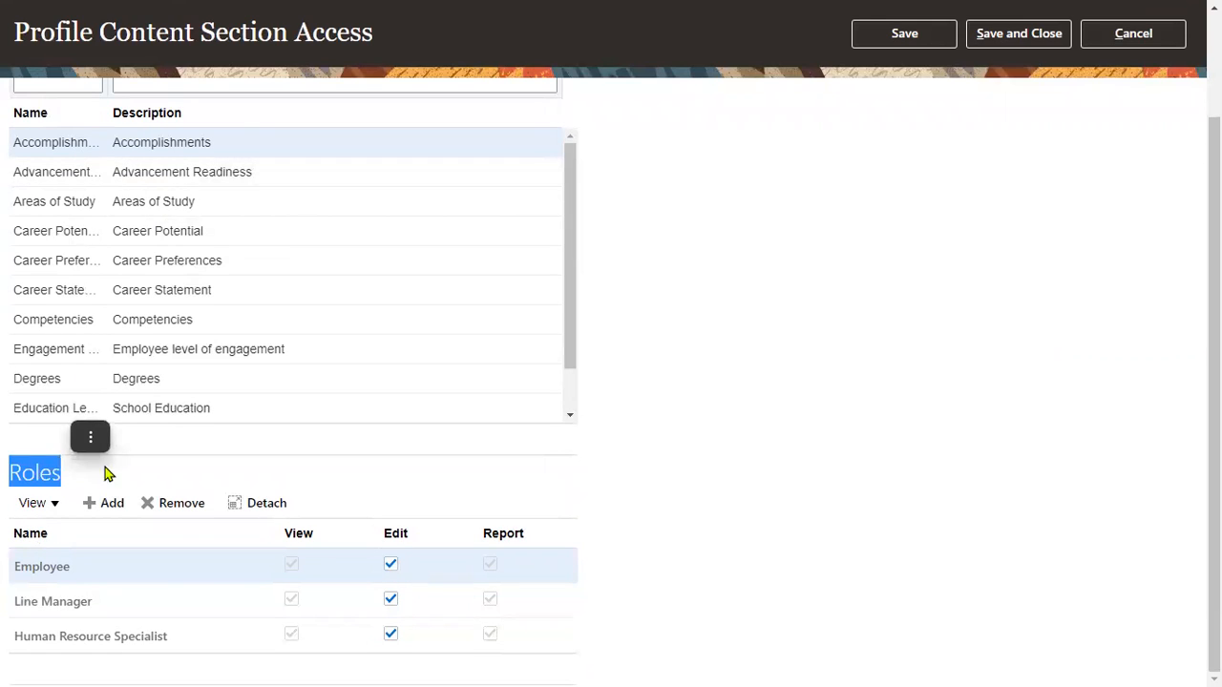
left_click(146, 473)
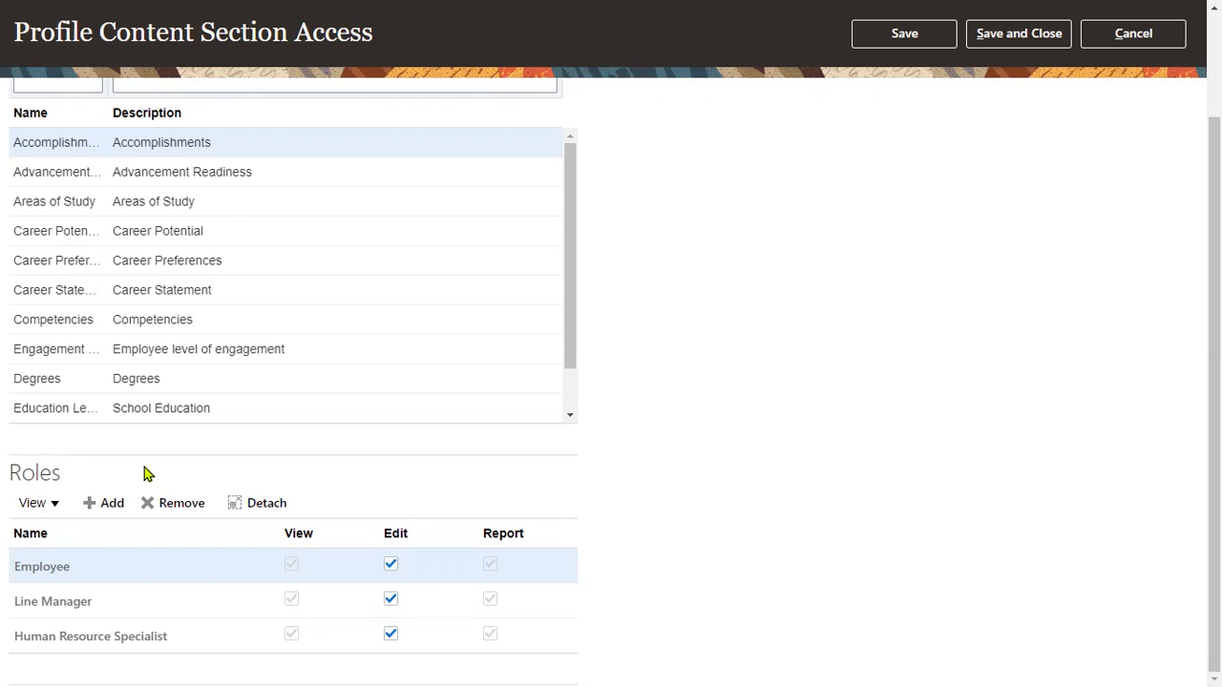
Check which roles can access the Degrees section, then cancel out of the page.
left_click(169, 378)
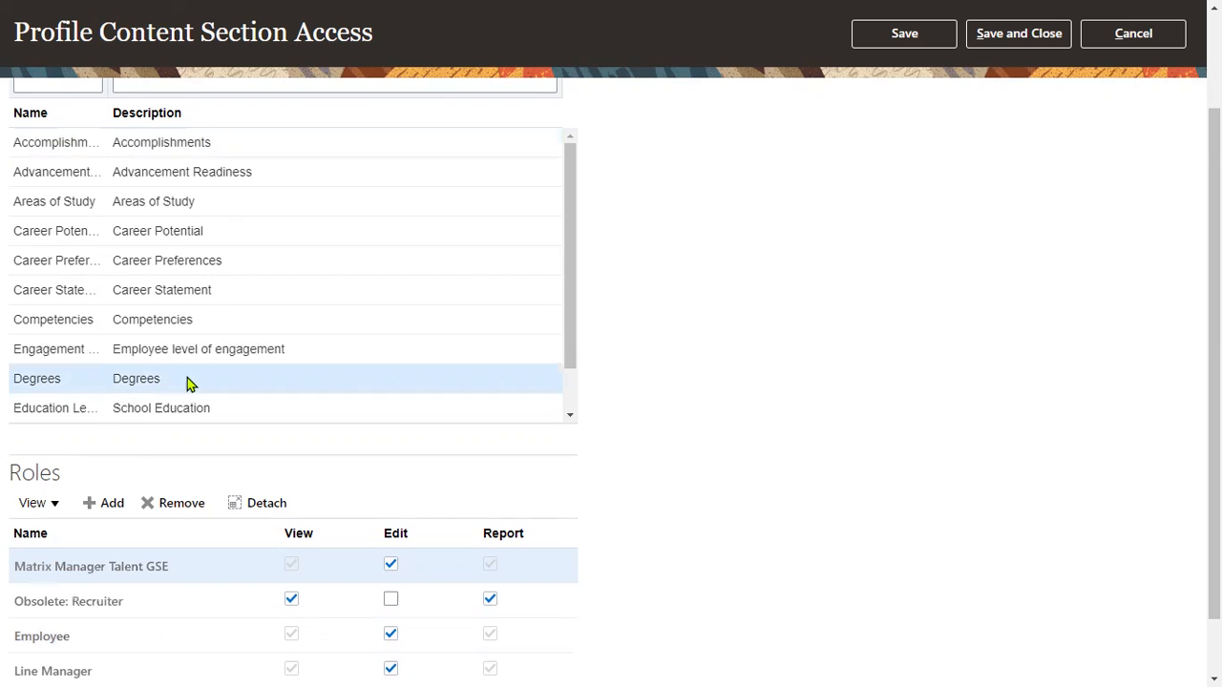
scroll(897, 493, "down", 2)
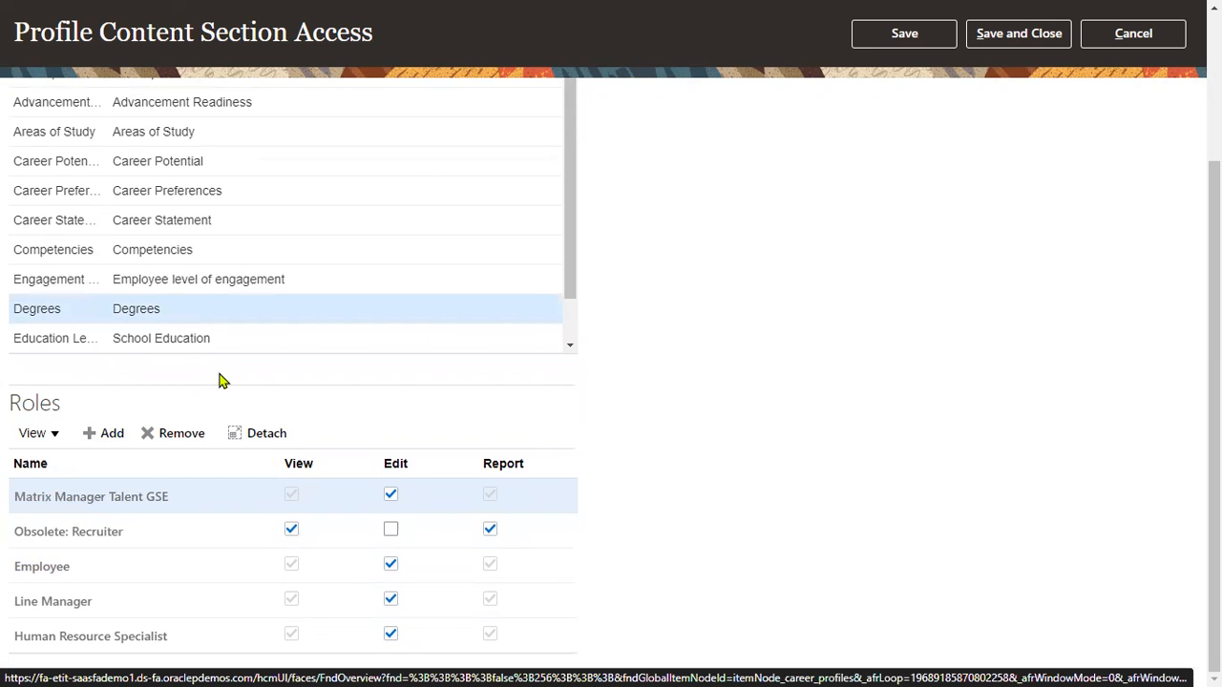
left_click_drag(566, 295, 573, 333)
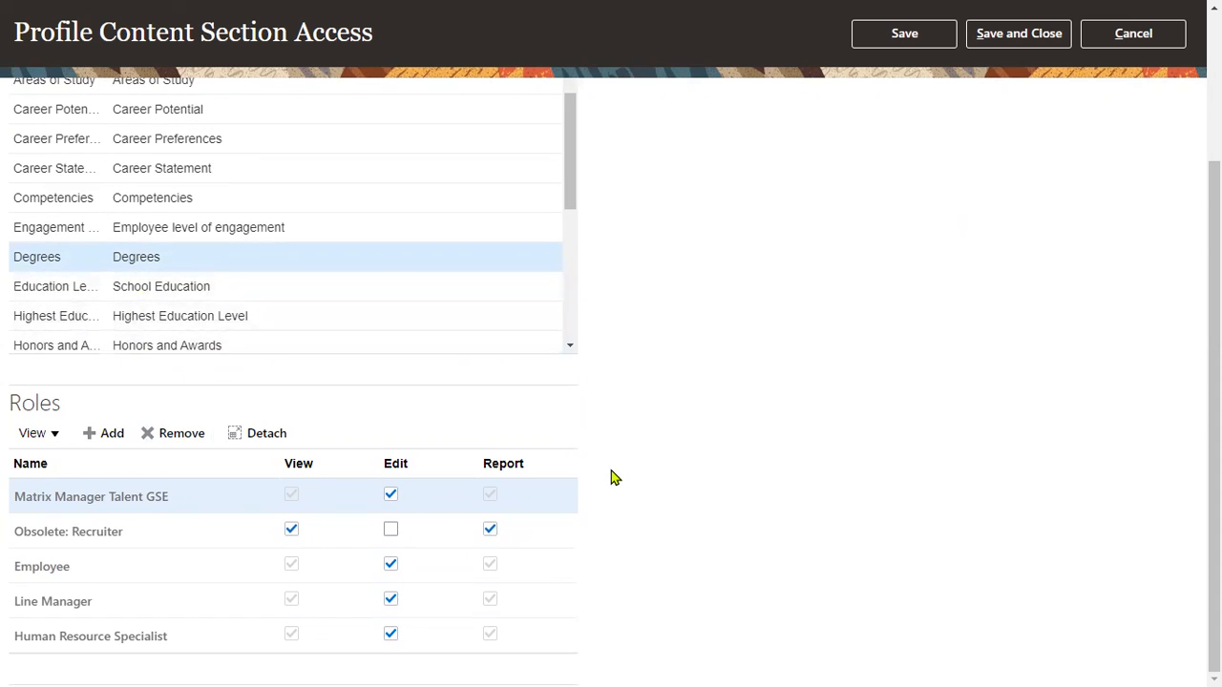
left_click(1143, 44)
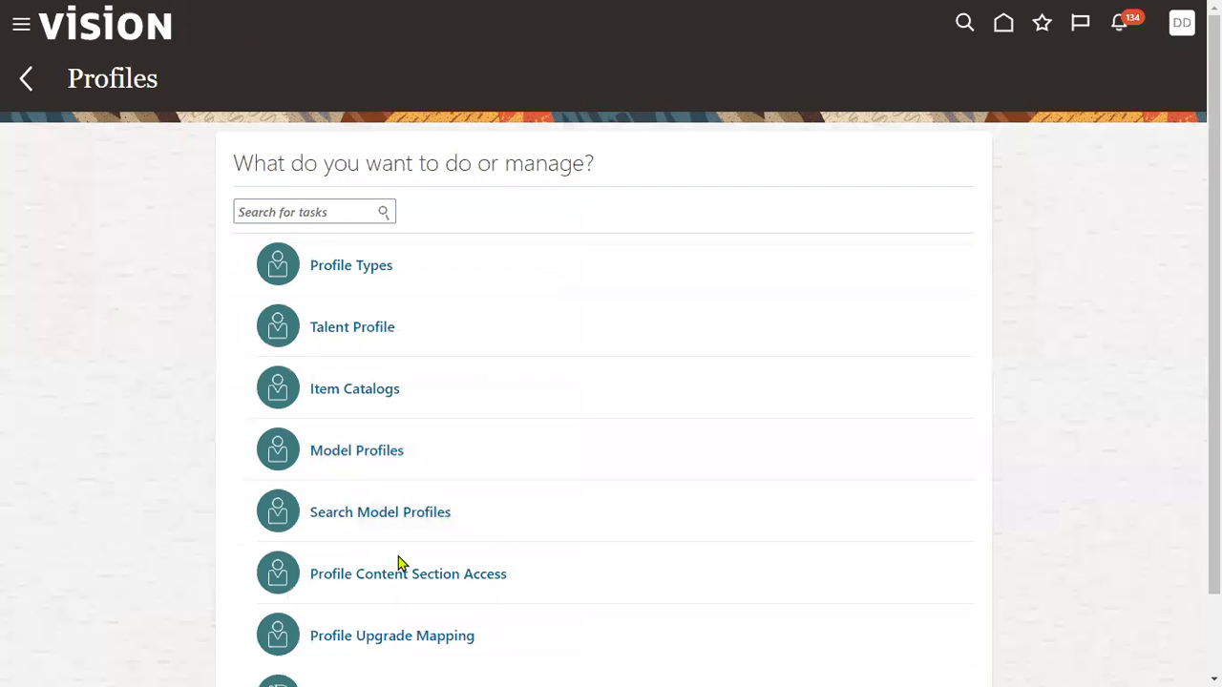
scroll(401, 564, "down", 1)
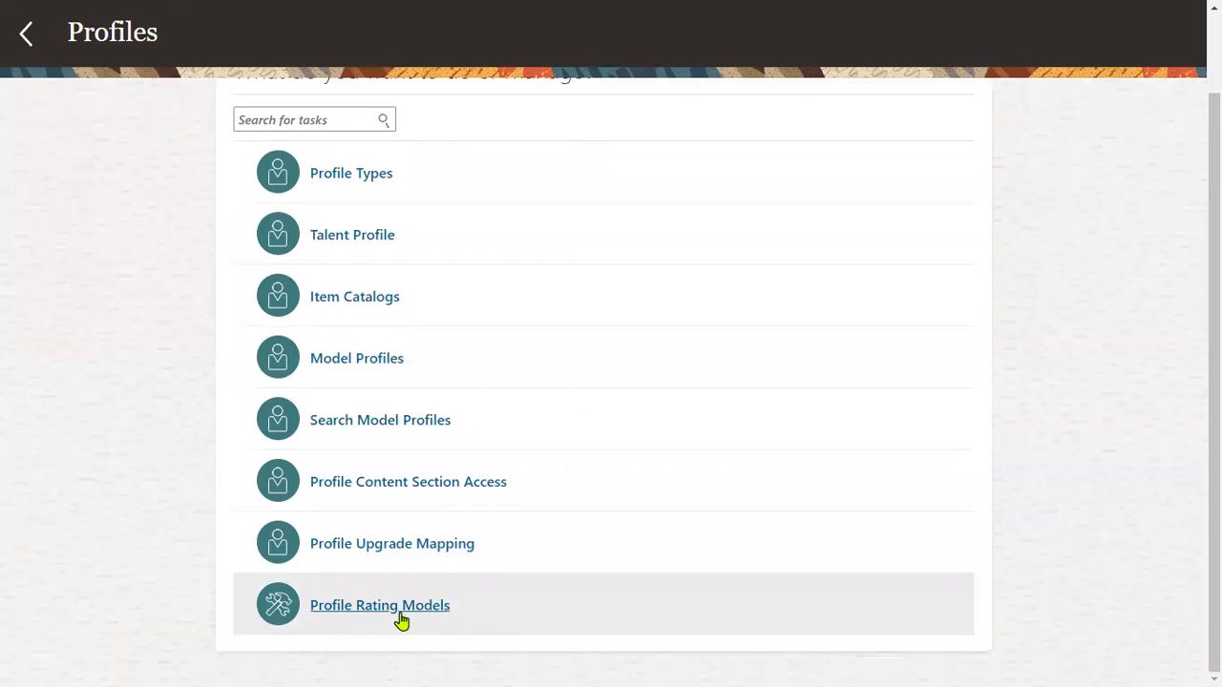
left_click(401, 611)
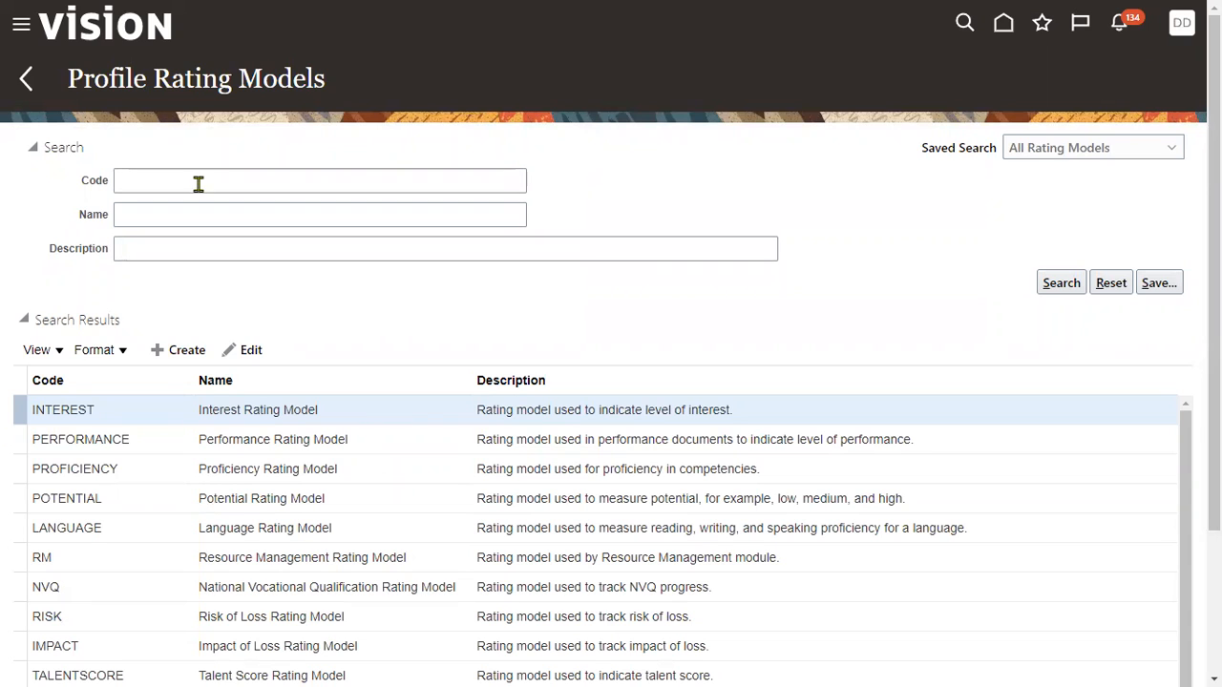
left_click_drag(154, 78, 231, 80)
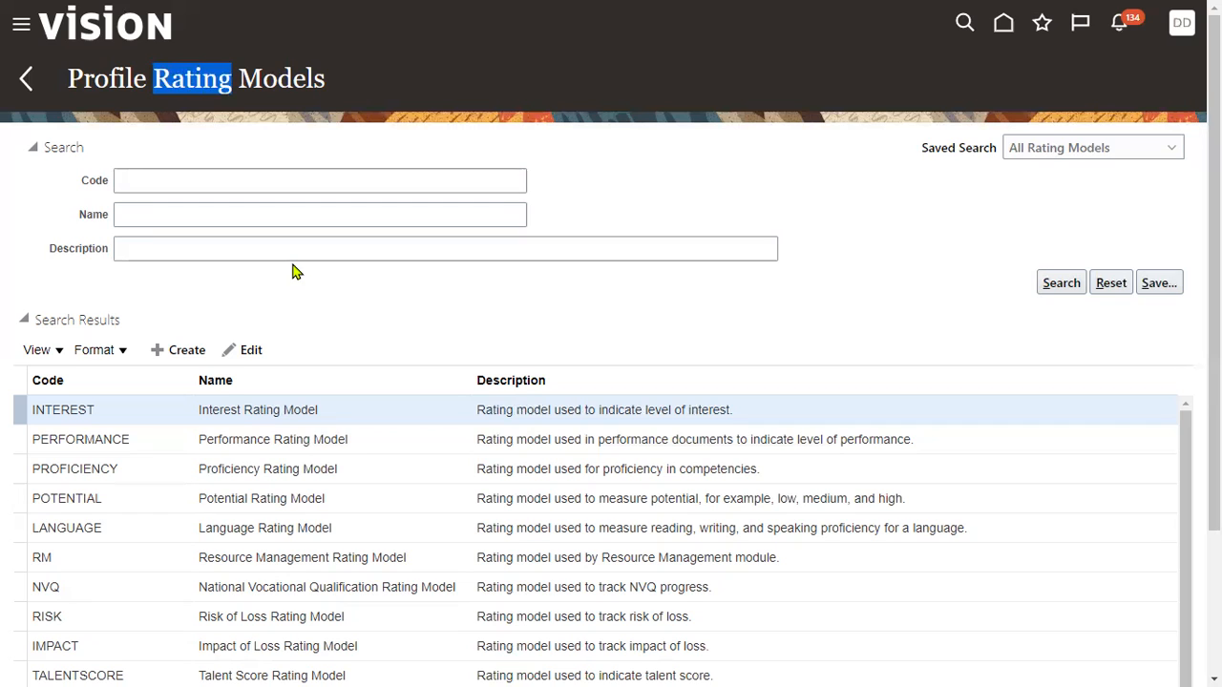
Clear the highlighted title and scroll down the Profiles task list.
left_click(318, 118)
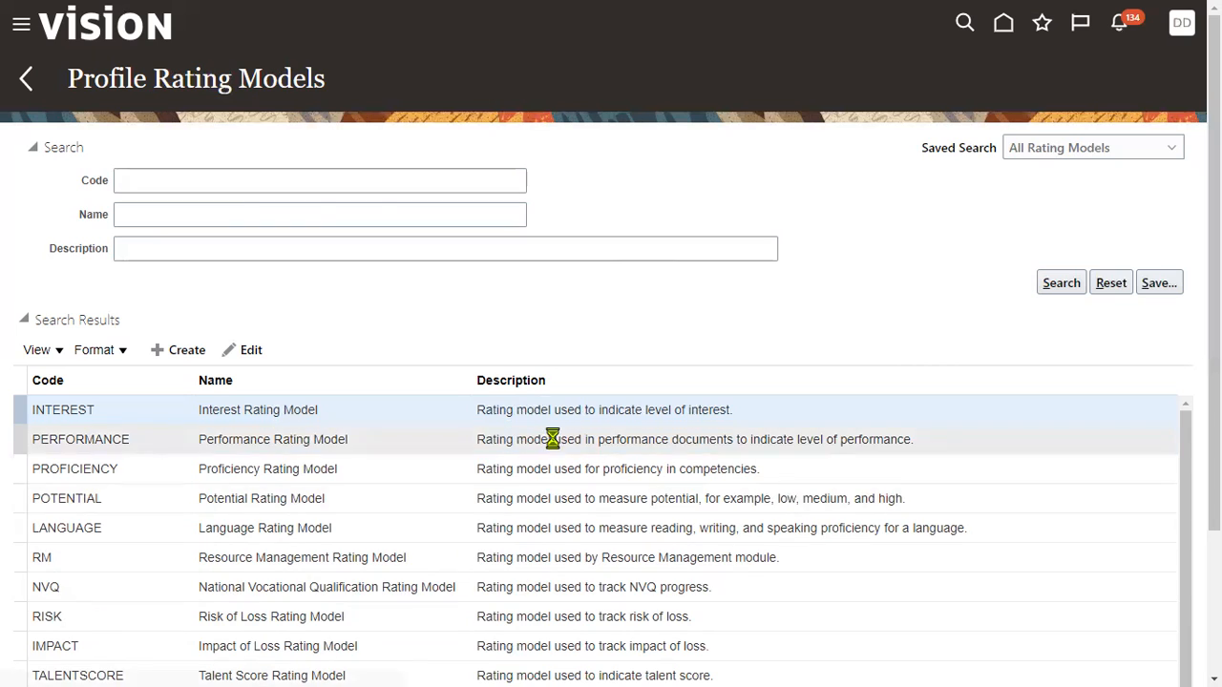
scroll(513, 390, "down", 1)
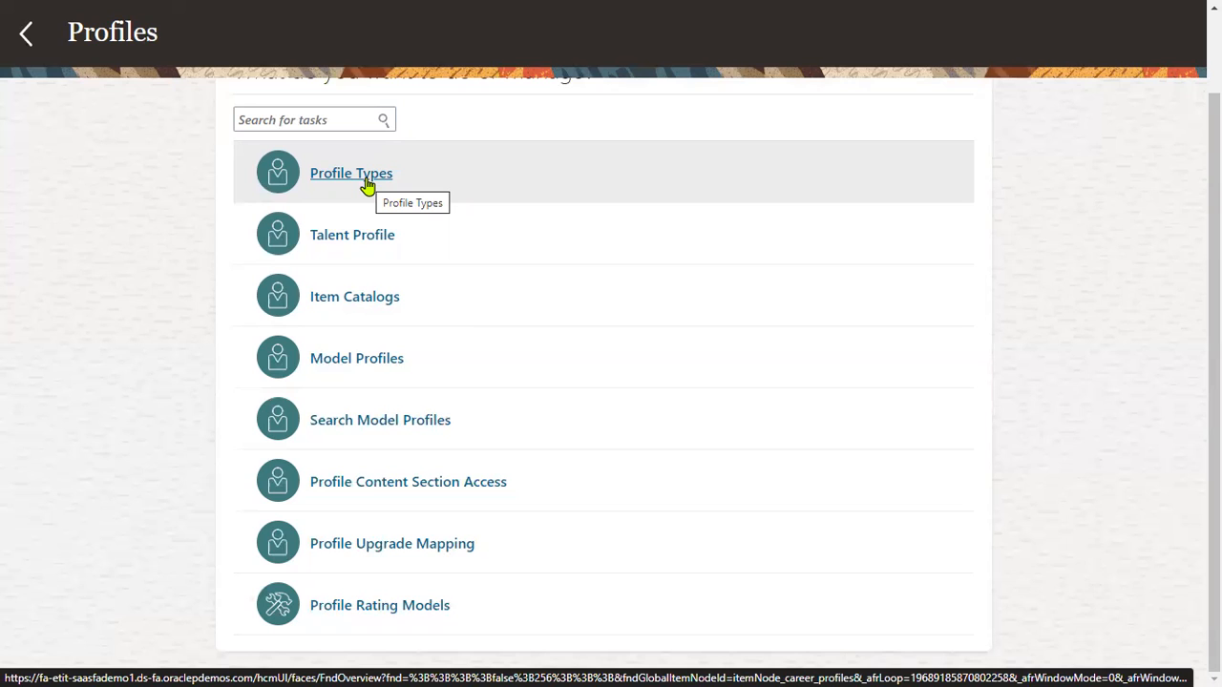
Open the Profile Types page listing the active Person, Job, Position, Organization and Prerequisite types.
left_click(367, 182)
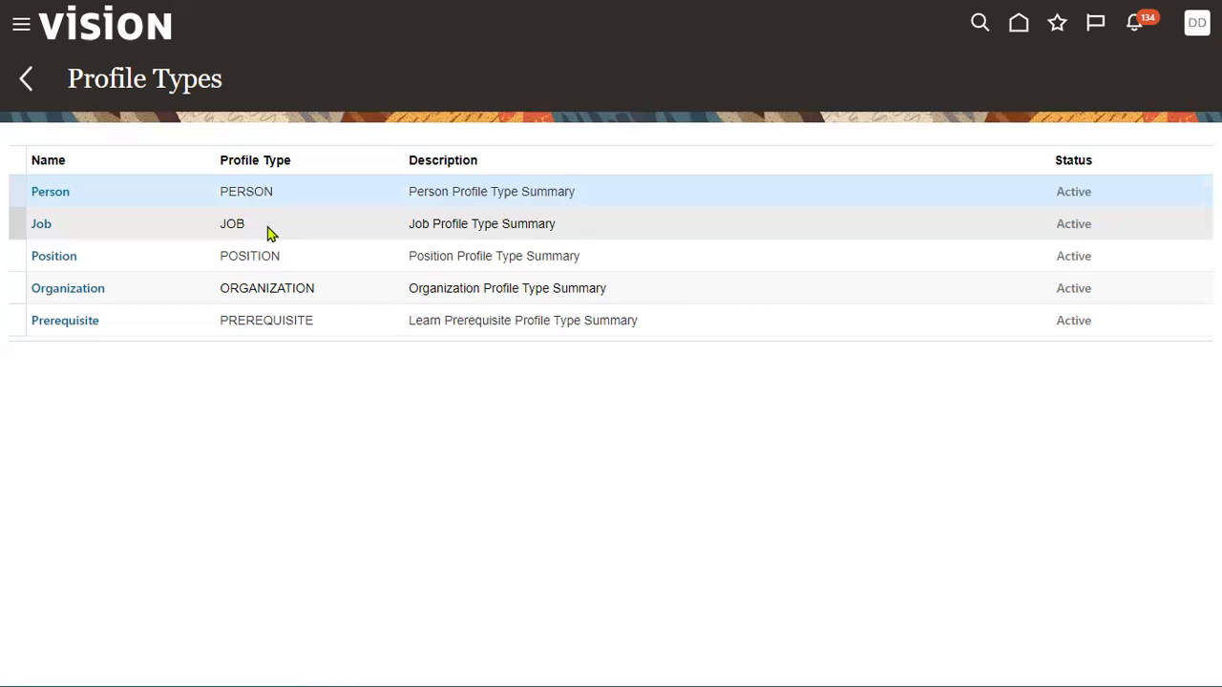
Go back to the Profiles tasks and review Profile Content Section Access down to Roles.
left_click(26, 86)
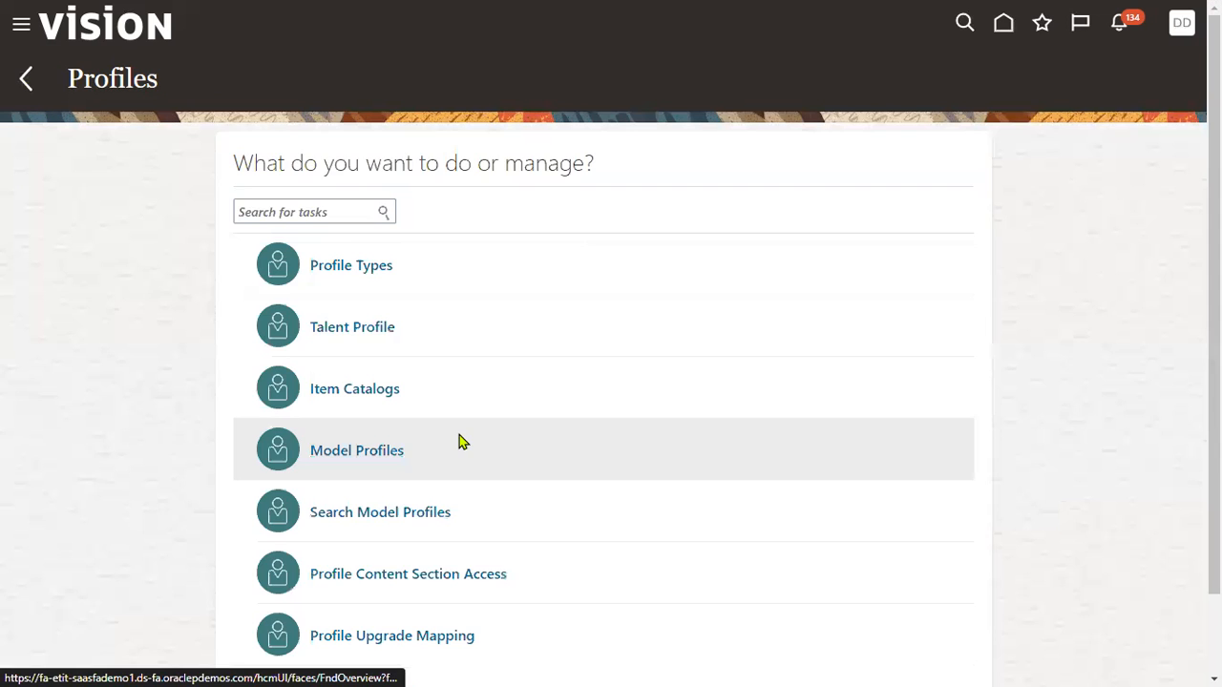
scroll(458, 441, "down", 2)
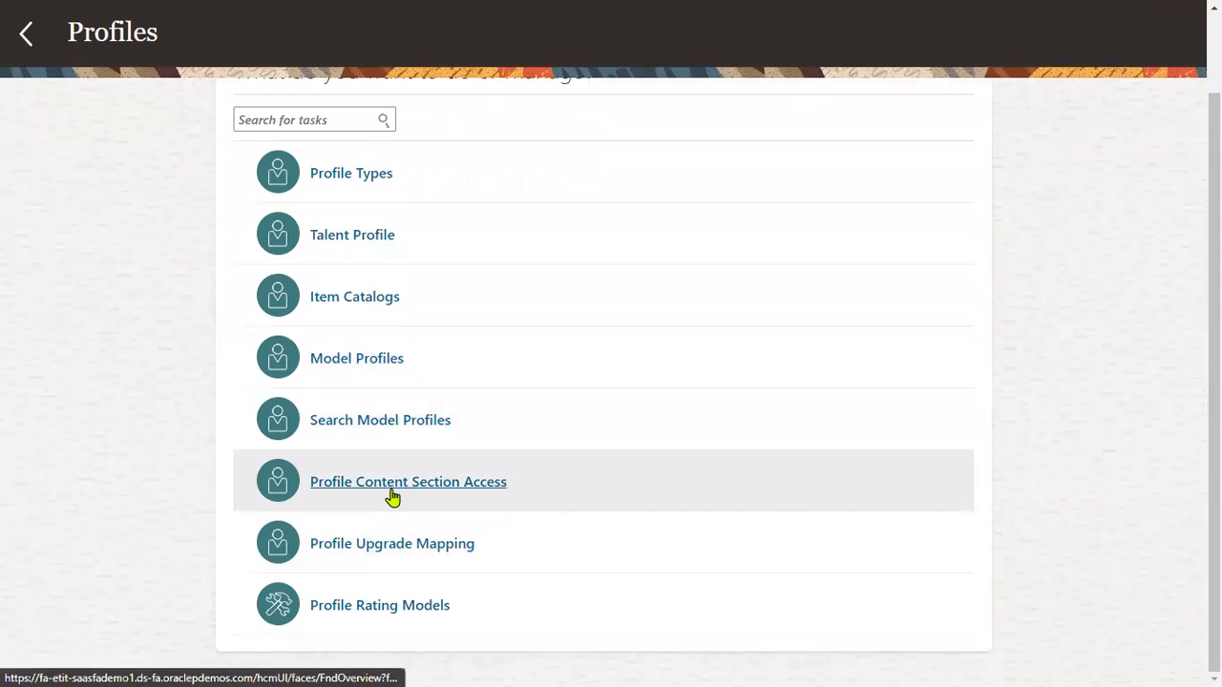
left_click(399, 492)
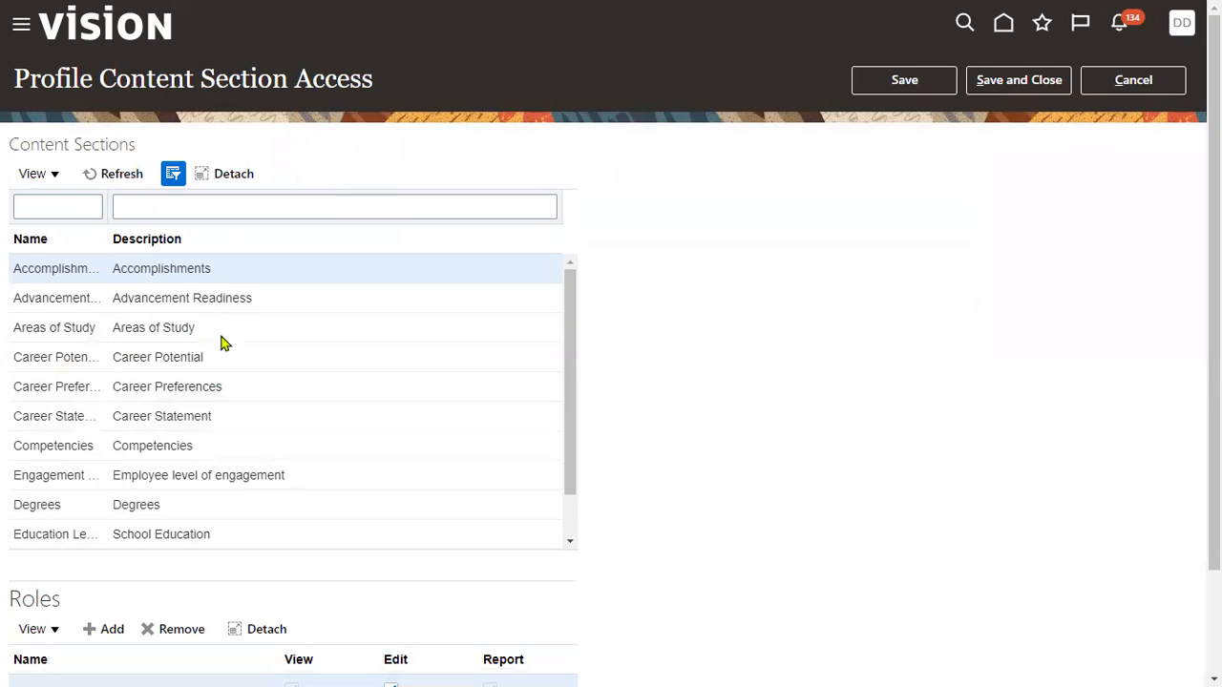
scroll(221, 342, "down", 2)
left_click_drag(9, 466, 69, 480)
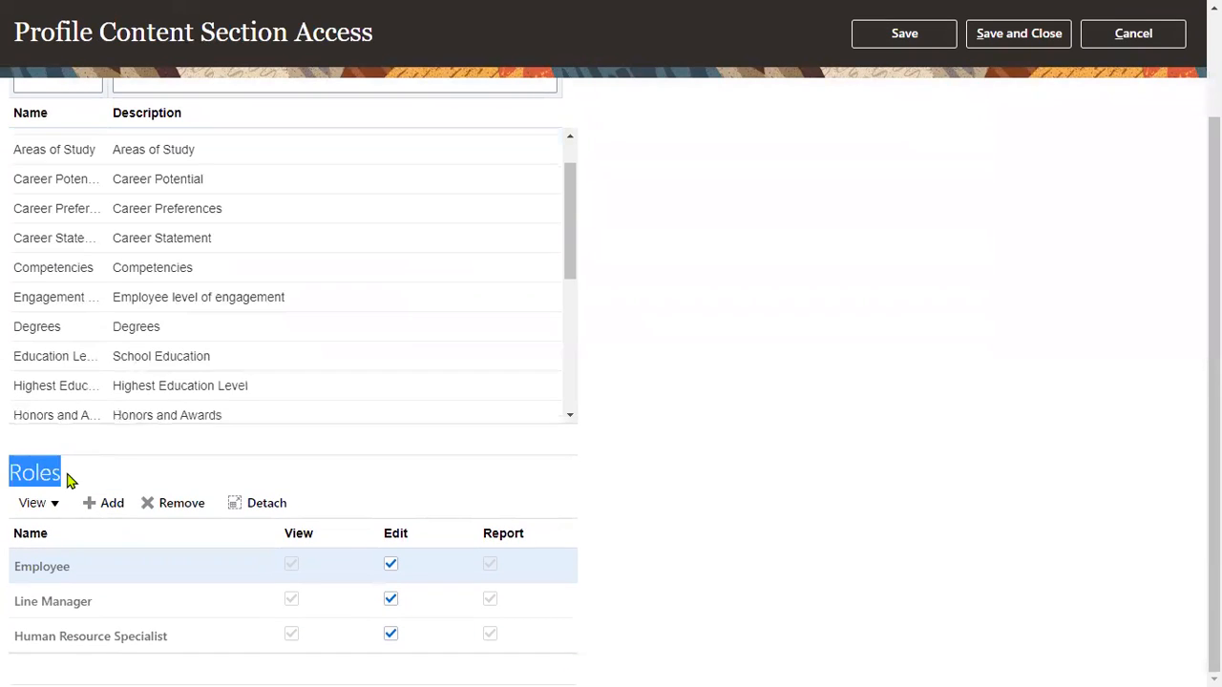
left_click(947, 277)
Leave section access without saving and bring up the Profile Rating Models page.
left_click(1176, 35)
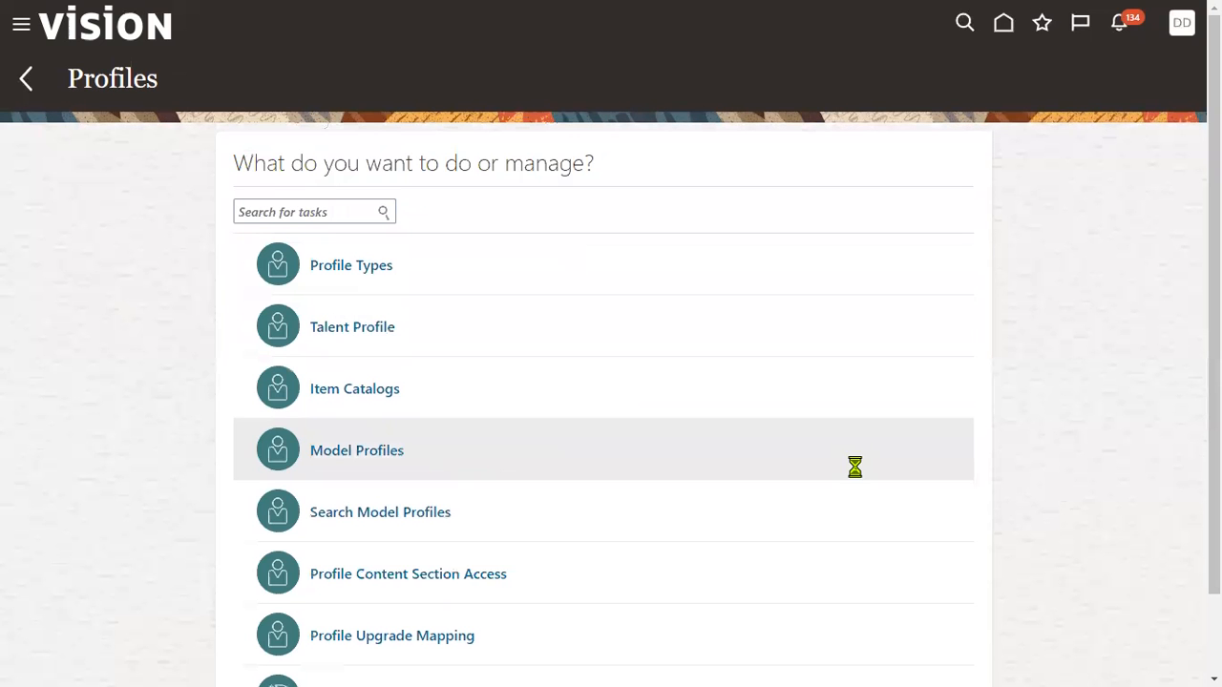
scroll(755, 496, "down", 2)
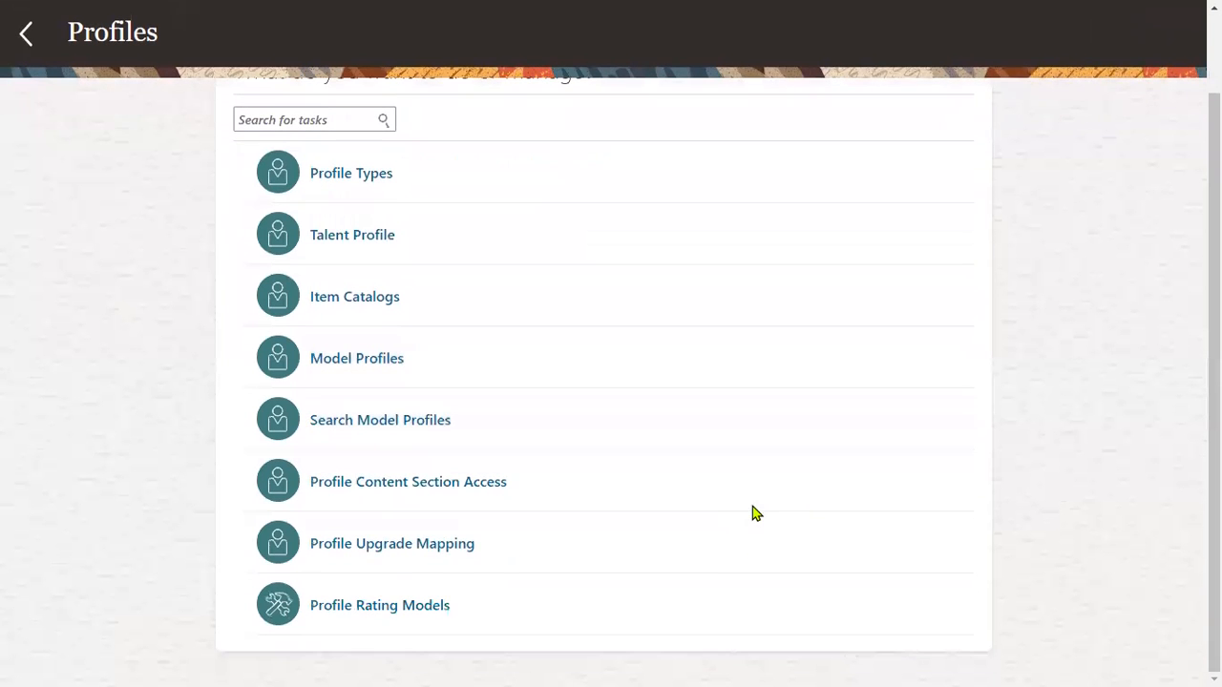
left_click(421, 609)
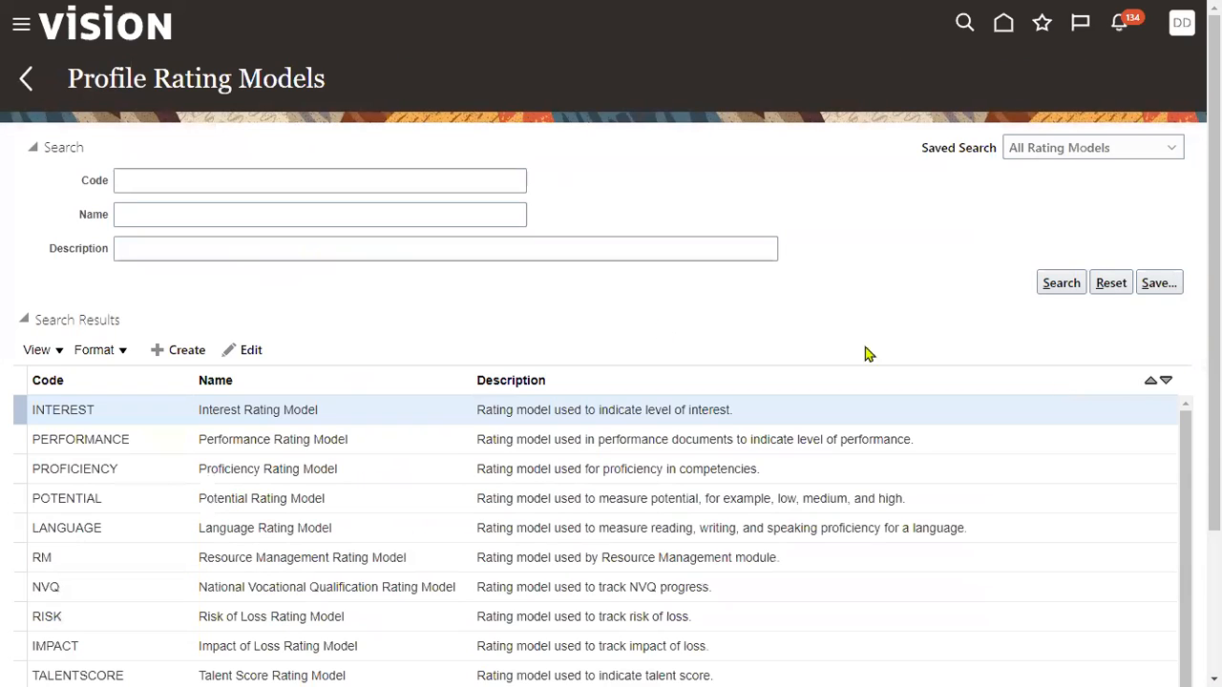
Select the LANGUAGE rating model in the search results and open it for editing.
left_click(306, 439)
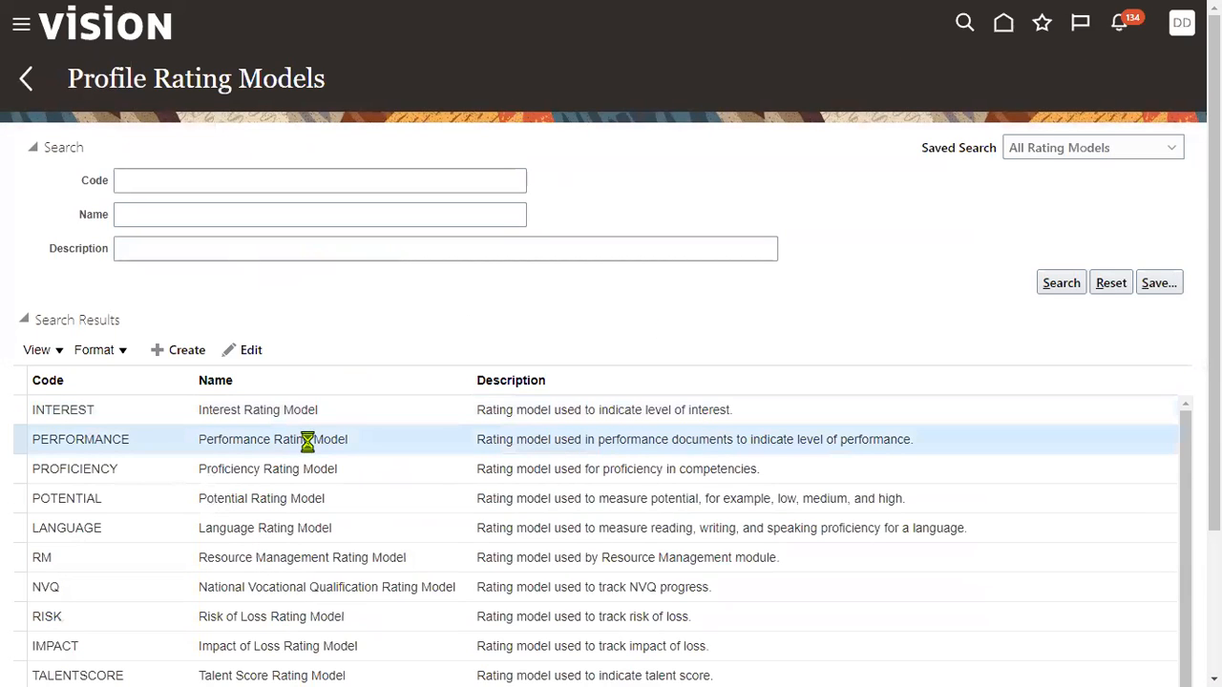
left_click(157, 525)
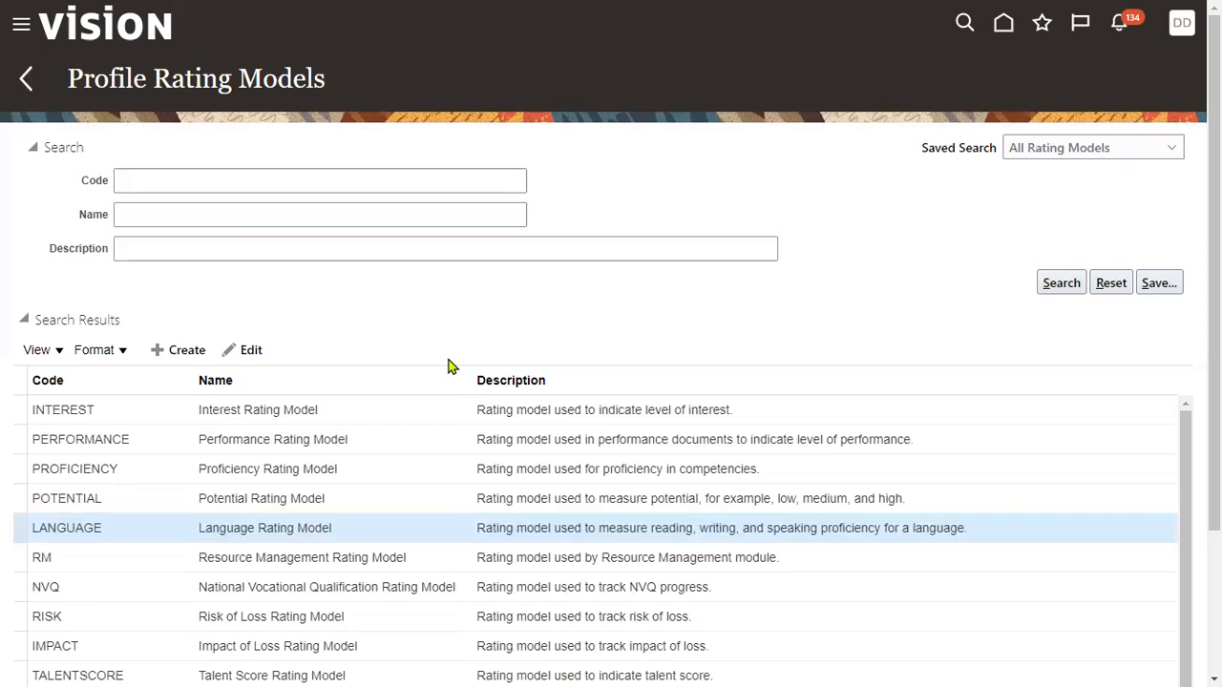
left_click(250, 350)
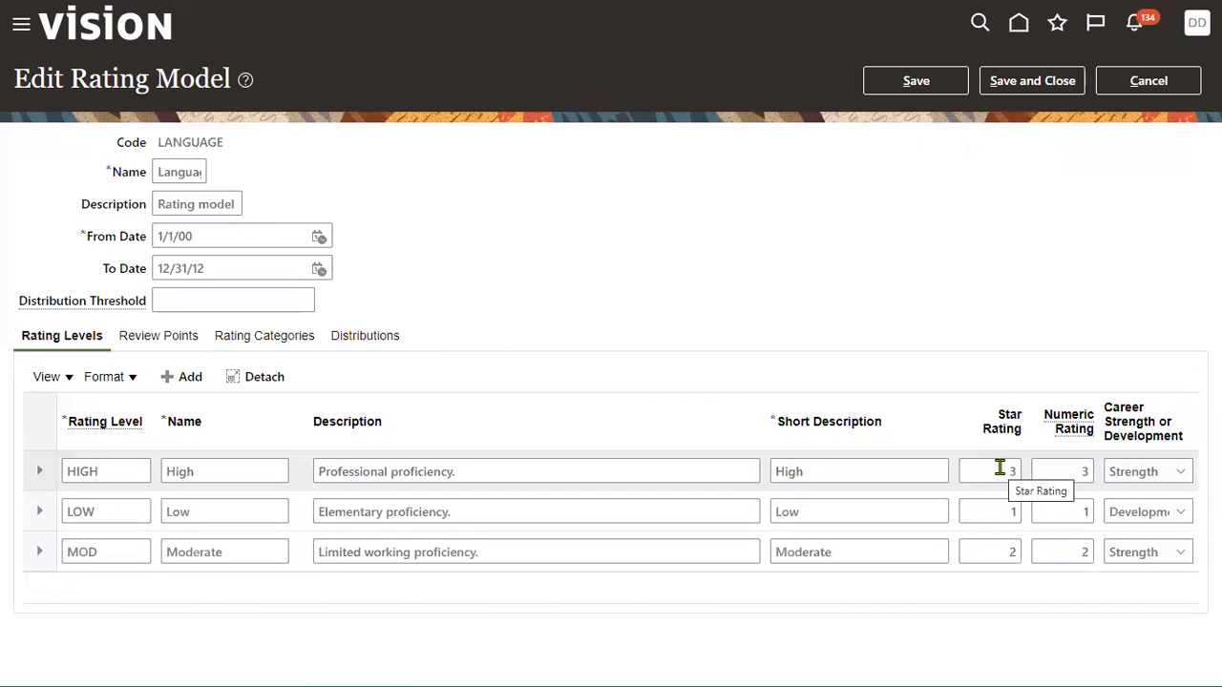
Check the star ratings of the Low, Moderate and High rating levels.
left_click(1001, 510)
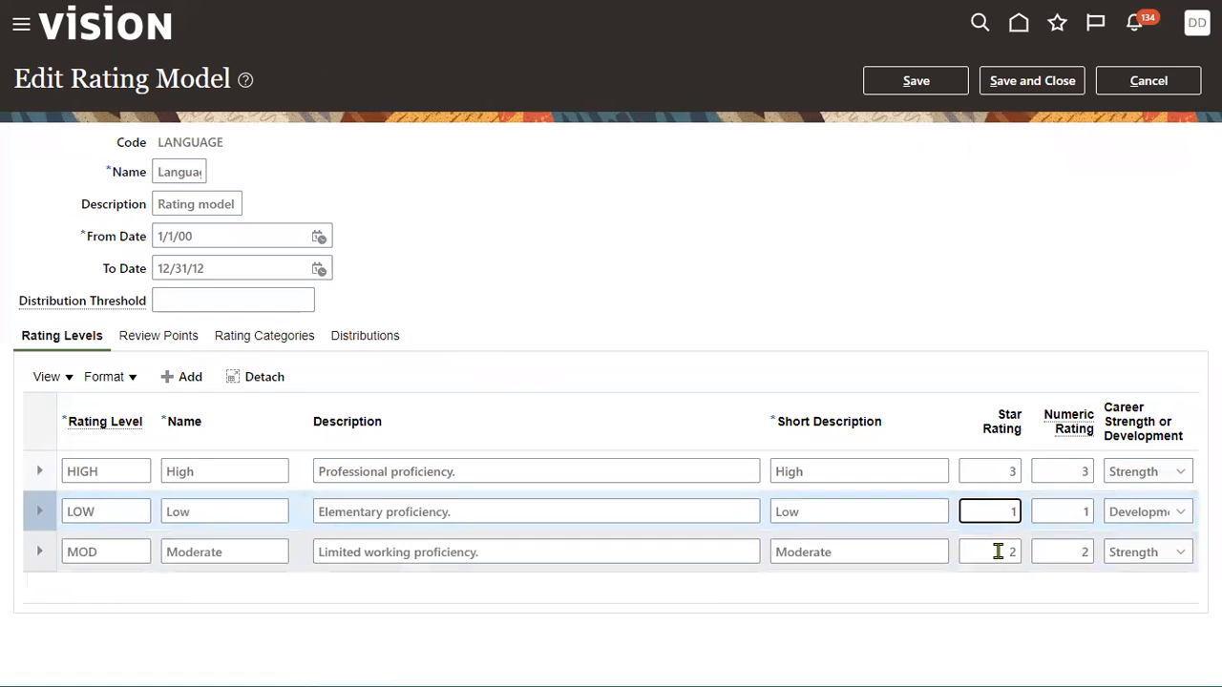
left_click(997, 552)
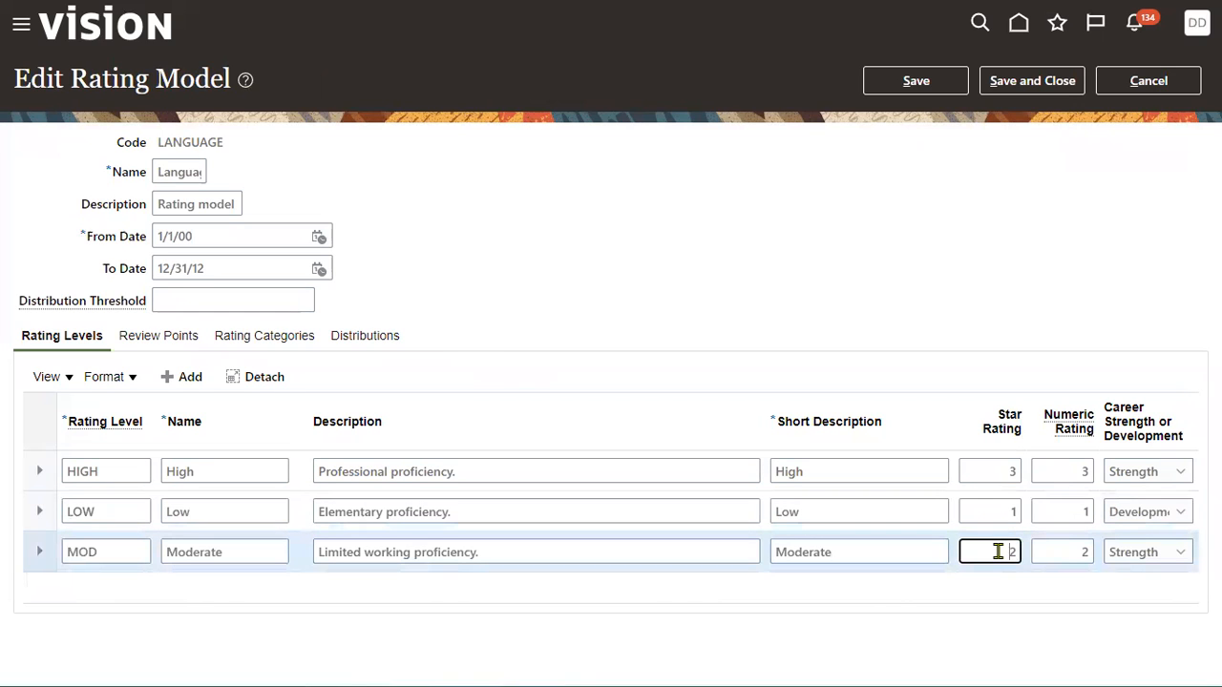
left_click(996, 472)
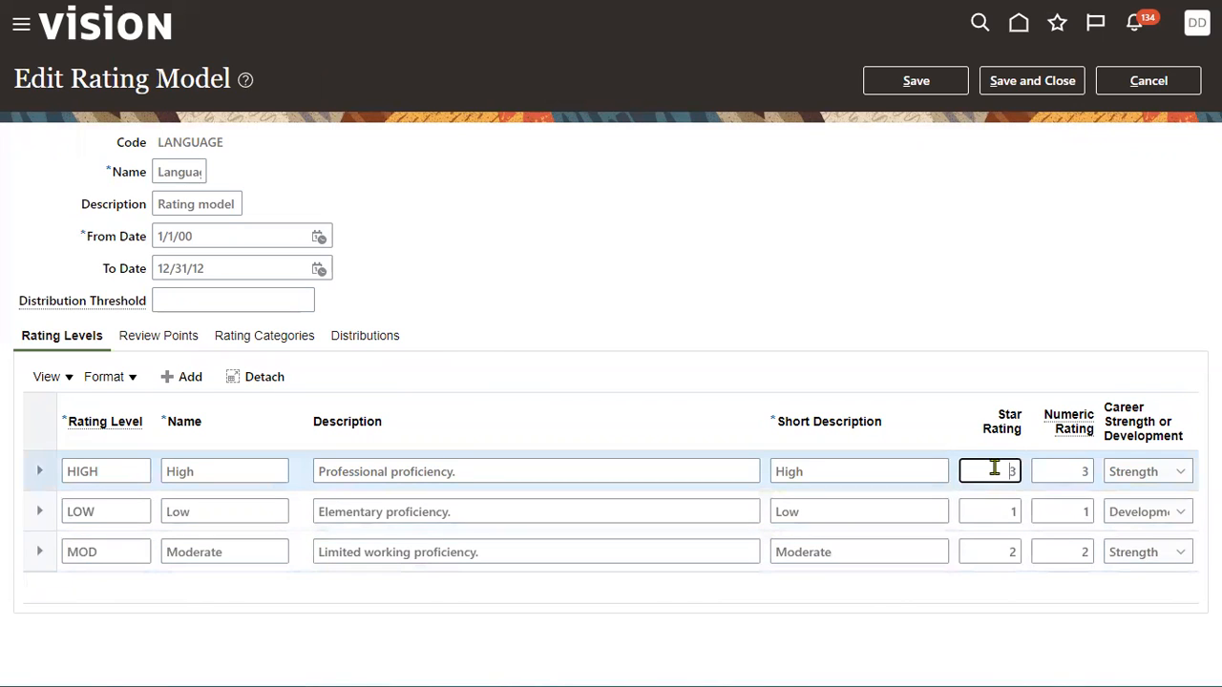
Review the Review Points, Rating Categories and Distributions tabs, then cancel without saving.
left_click(170, 337)
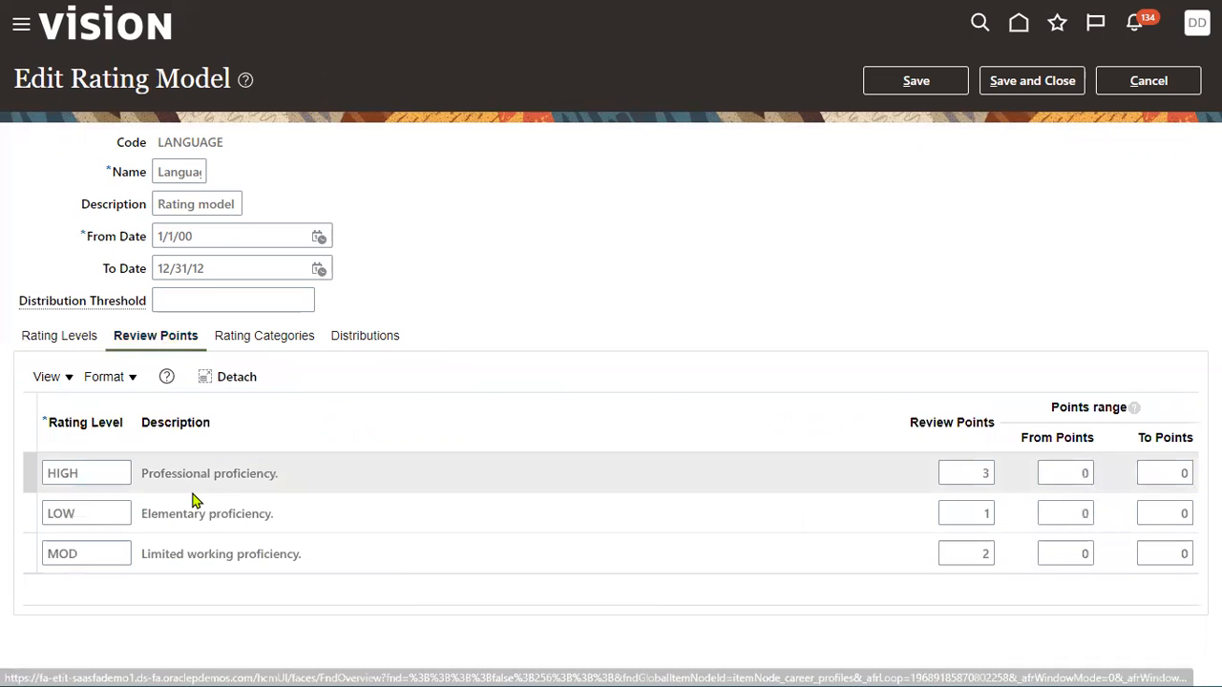
left_click(277, 340)
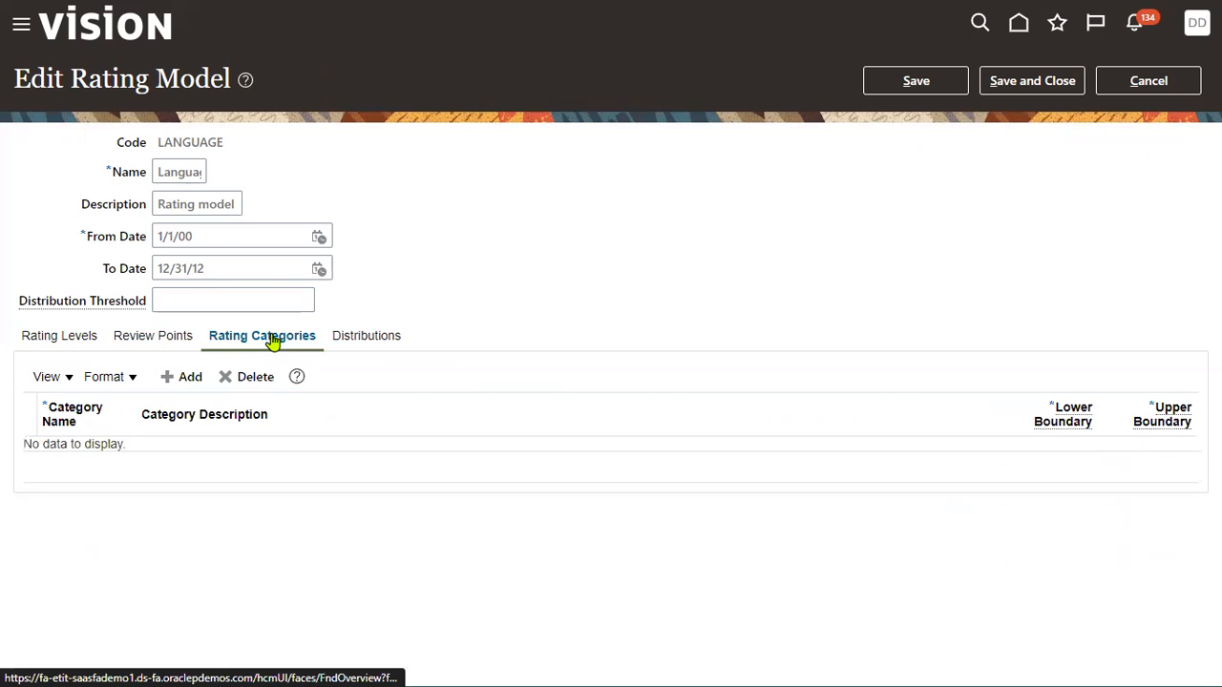
left_click(367, 344)
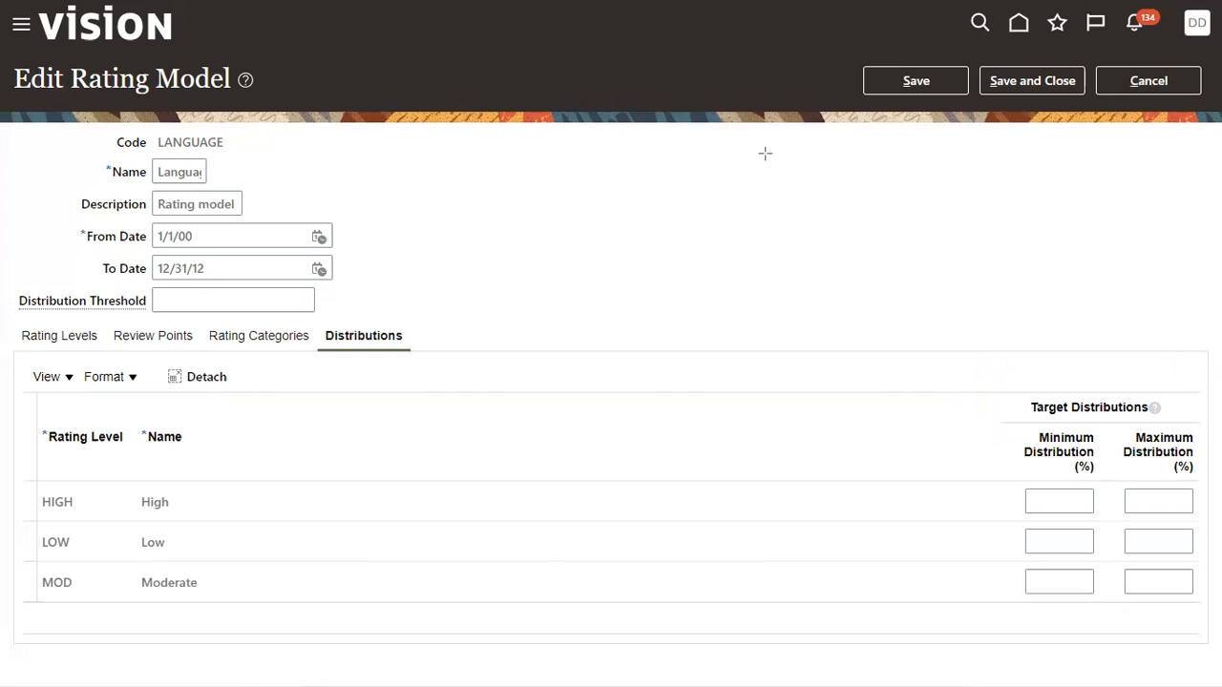
left_click(1135, 82)
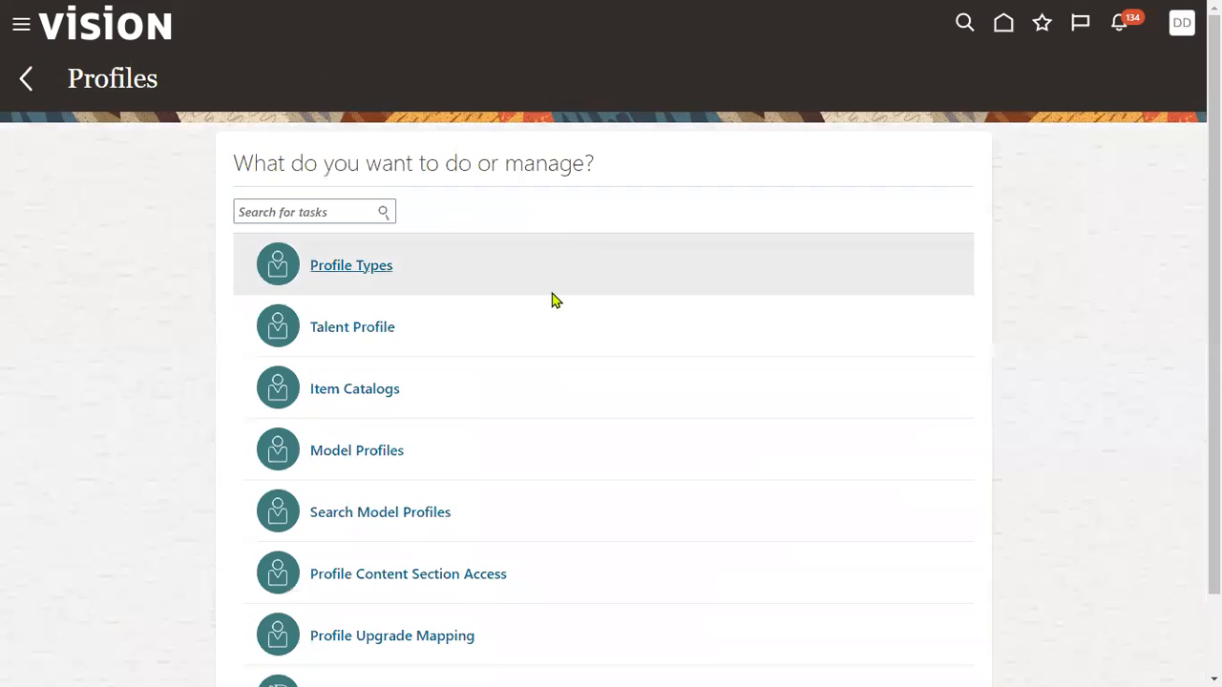
Go to My Client Groups > New Person from the navigator.
scroll(551, 299, "down", 2)
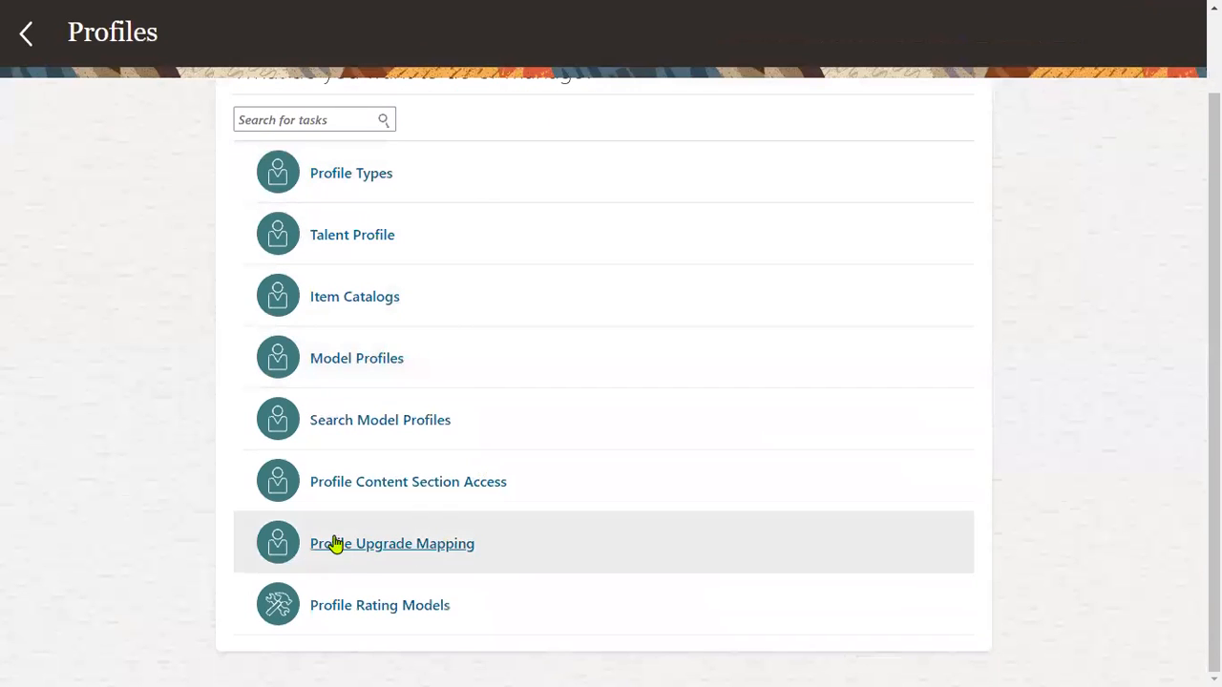
scroll(534, 381, "up", 2)
left_click(21, 27)
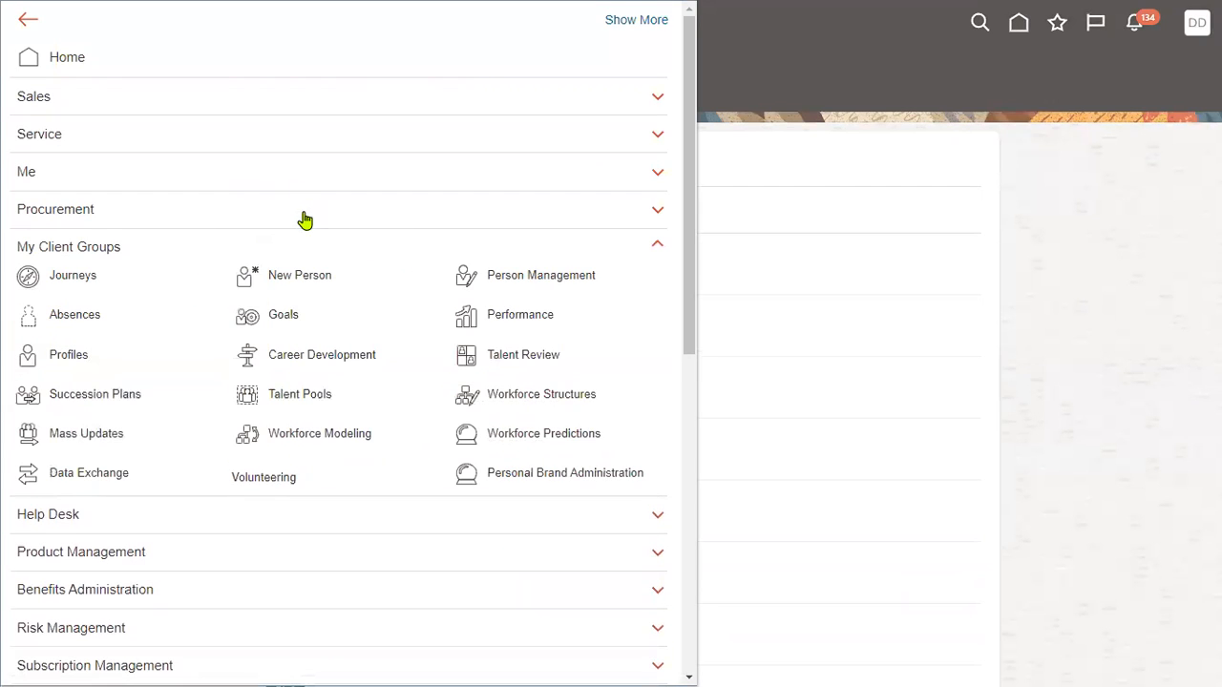
left_click(303, 277)
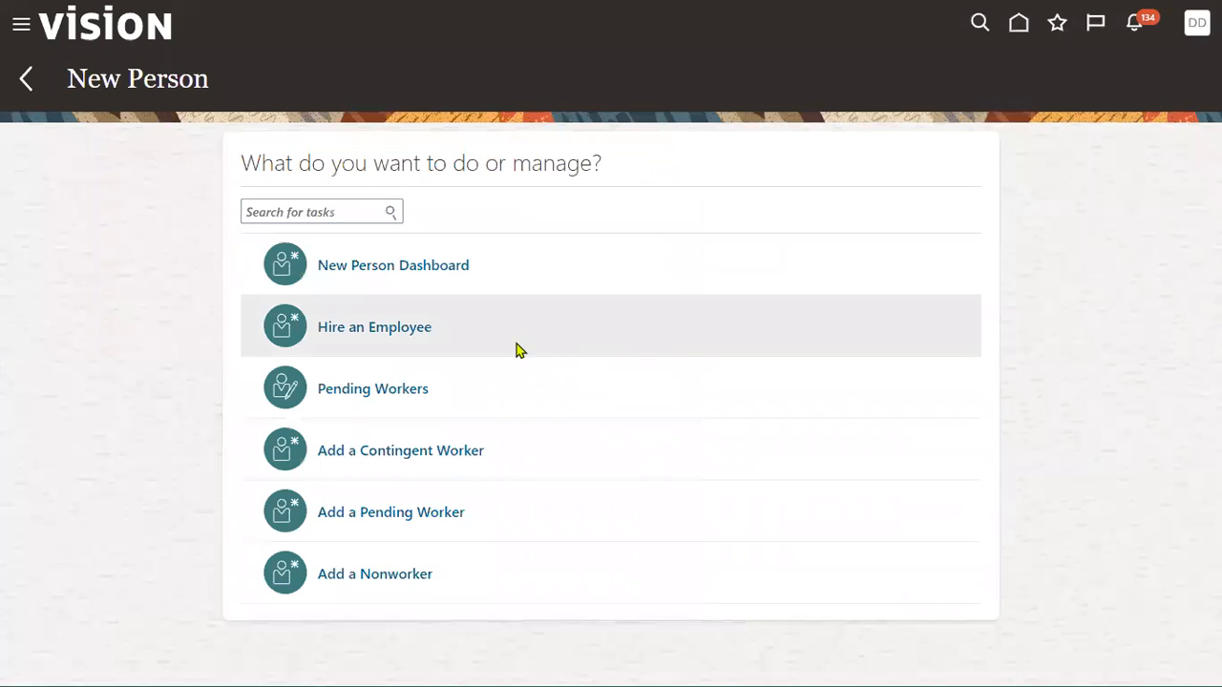
Start Hire an Employee with reason fill vacant position and legal employer US1 Legal Entity.
left_click(405, 332)
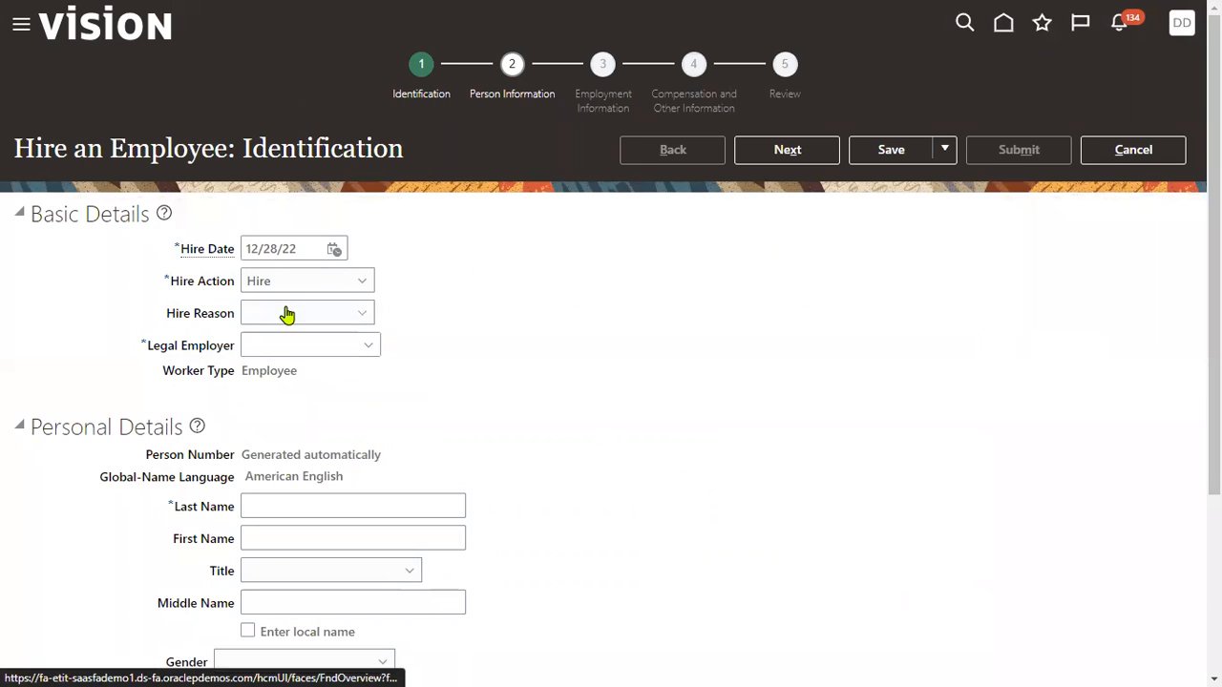
left_click(286, 315)
left_click(296, 358)
left_click(305, 346)
type("us1")
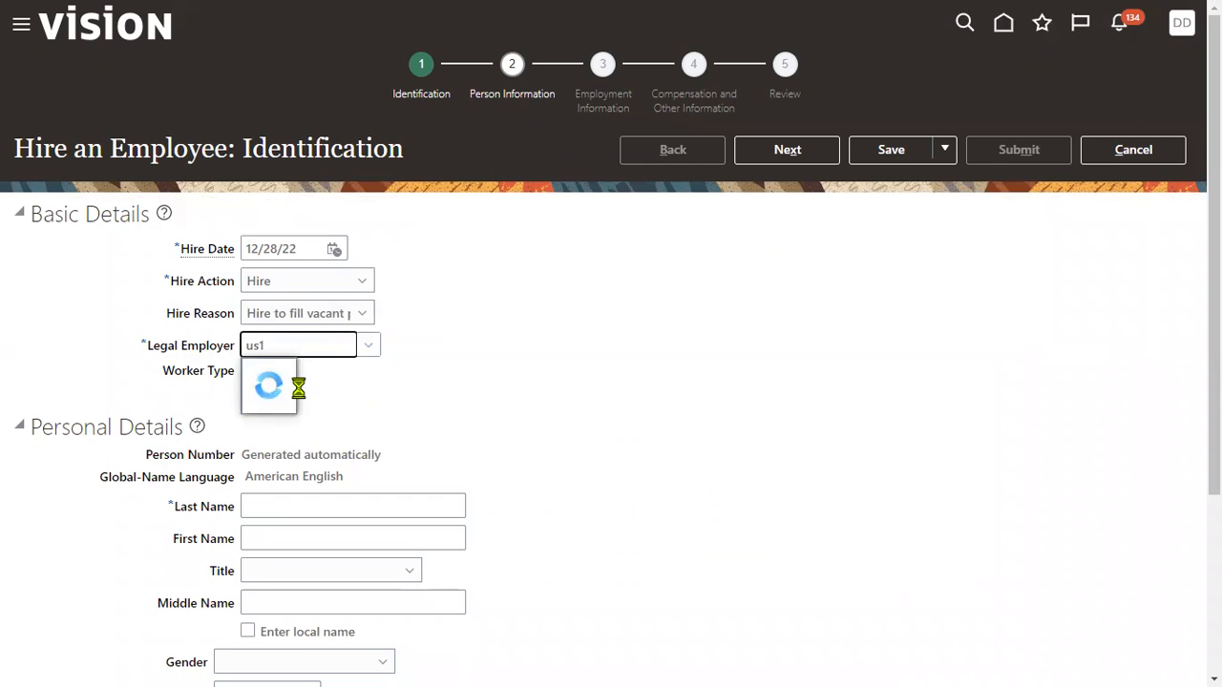
left_click(304, 374)
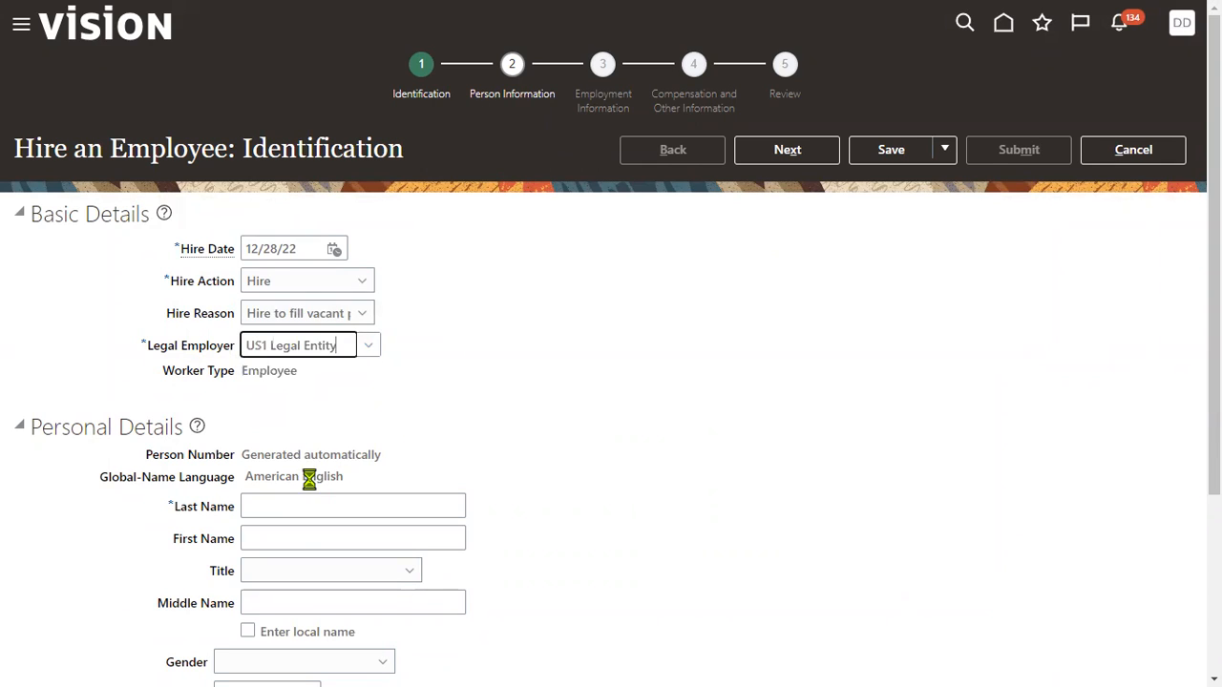
Enter the new hire's last and first name, gender Male and date of birth.
left_click(311, 506)
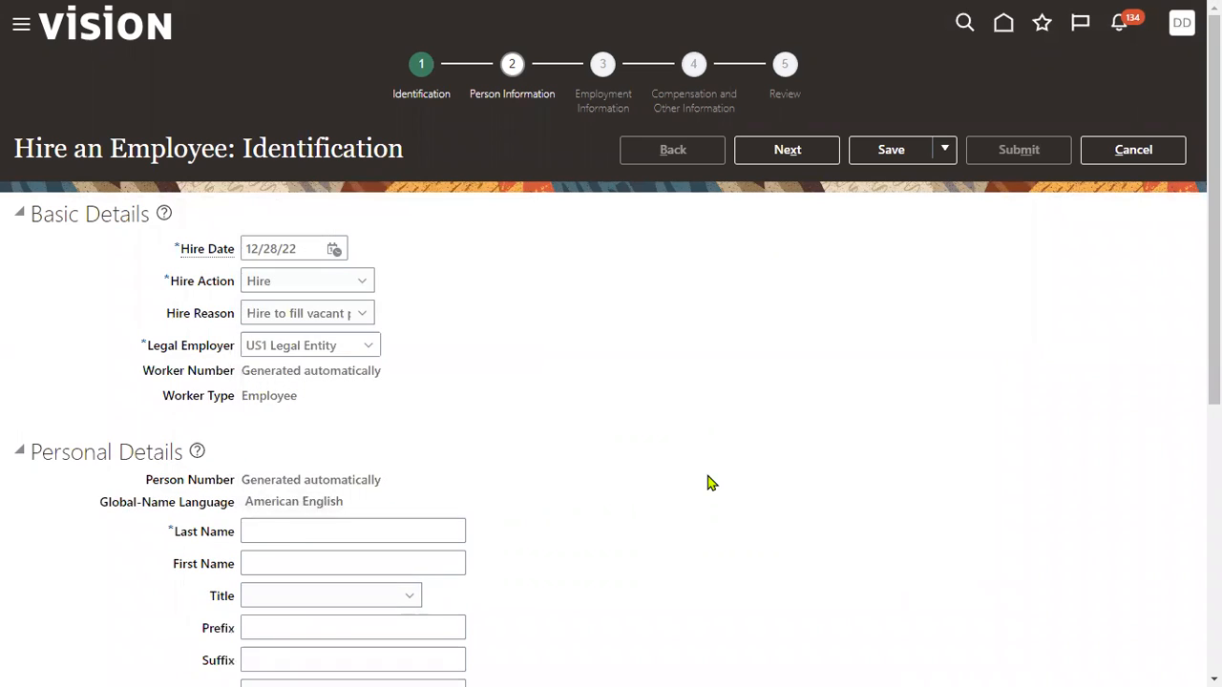
type("Ra")
key("BackSpace")
key("BackSpace")
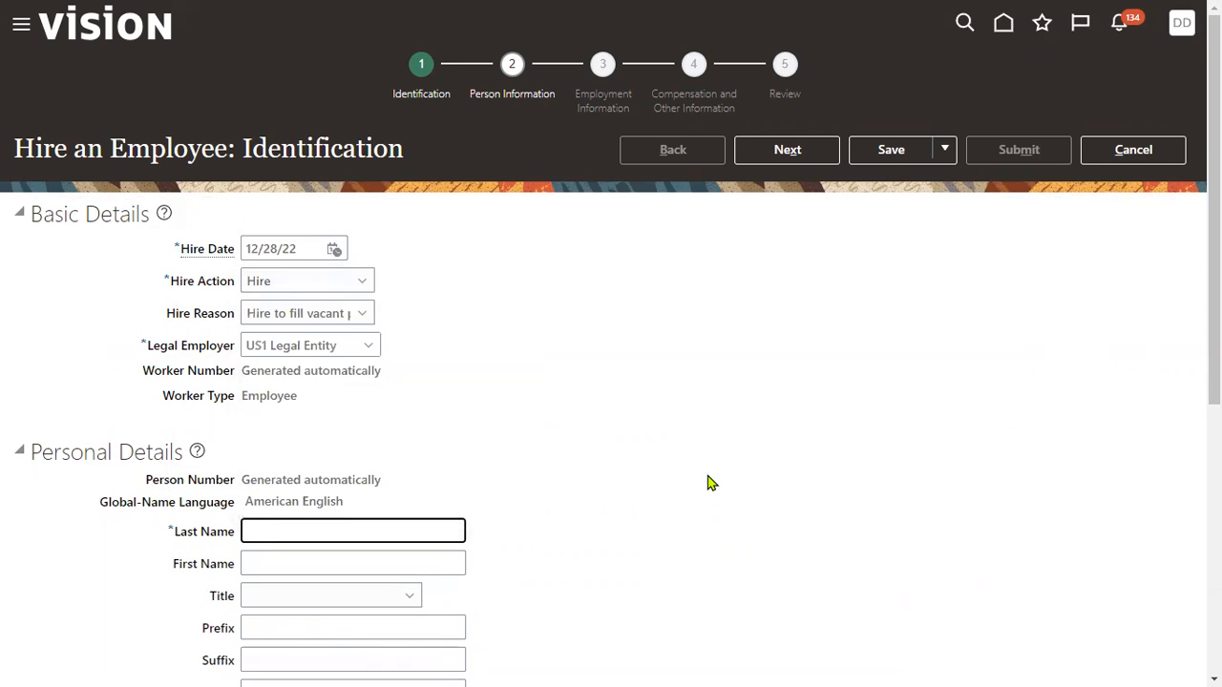
key("Tab")
key("Tab")
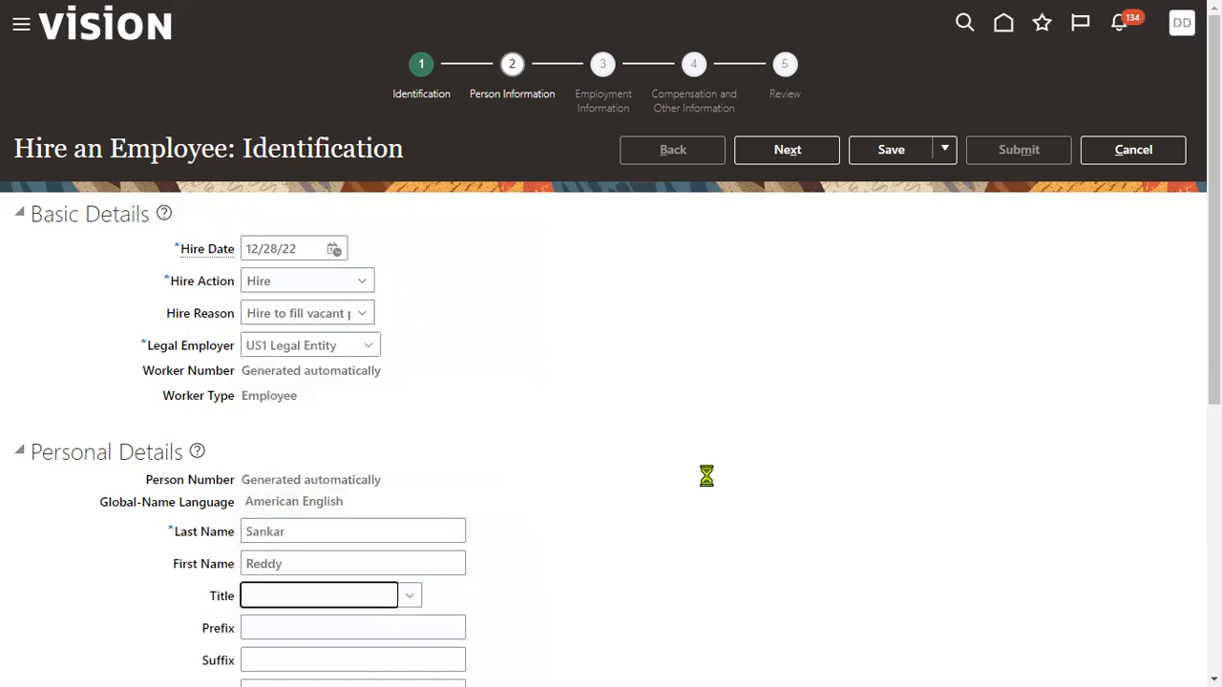
scroll(707, 476, "down", 5)
left_click(299, 471)
left_click(269, 543)
left_click(264, 503)
type("1/1/77")
Add a Social Security Number national ID with the hire's number and continue to Person Information.
scroll(191, 544, "down", 1)
left_click(157, 583)
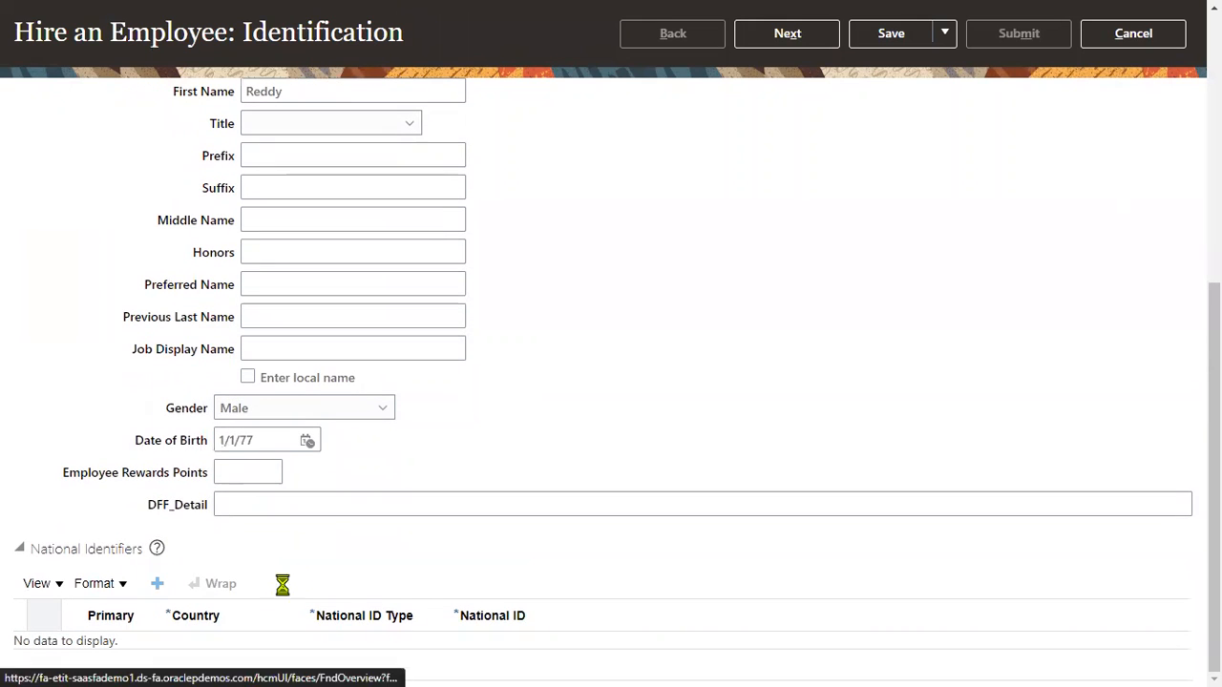
left_click(366, 653)
left_click(373, 594)
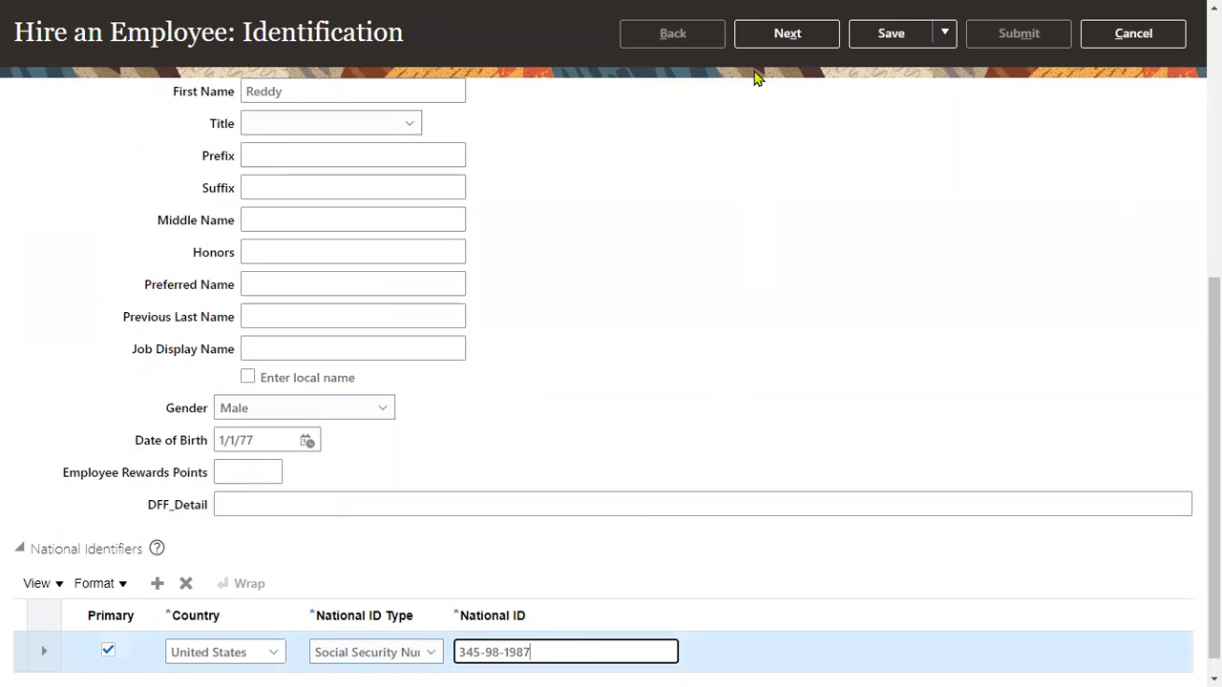
left_click(789, 34)
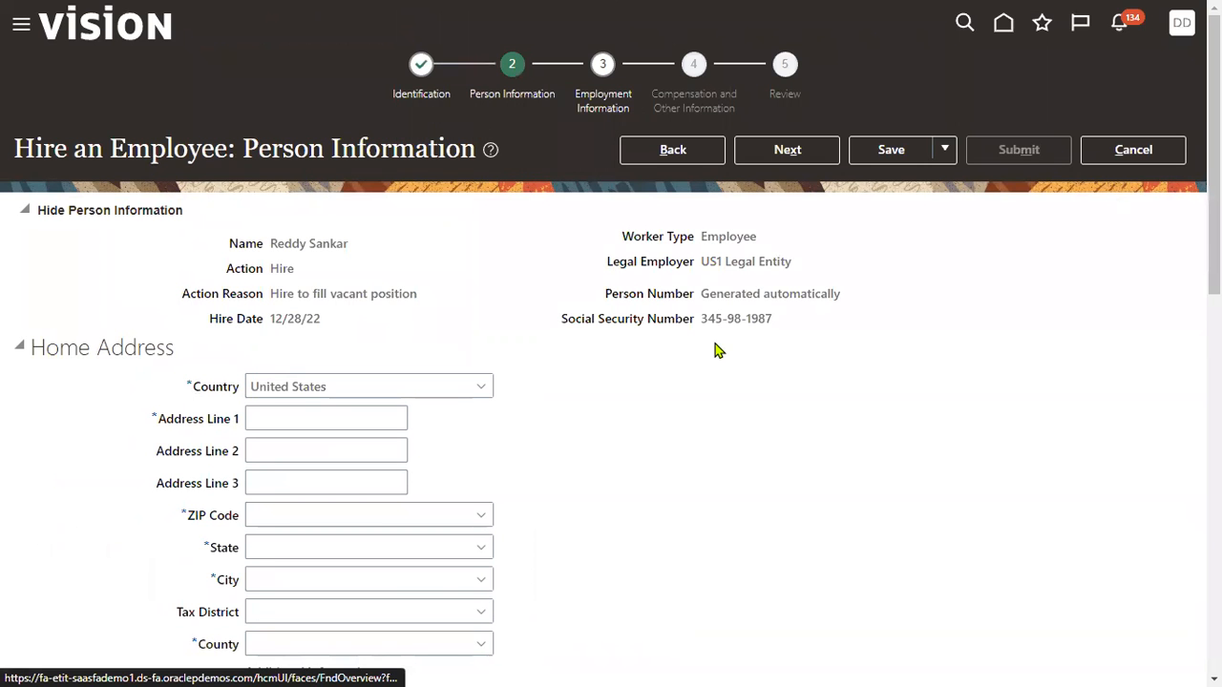
Fill the home address with the suggested first line and ZIP code so state and city populate.
left_click(342, 418)
left_click(347, 482)
left_click(314, 516)
type("12200")
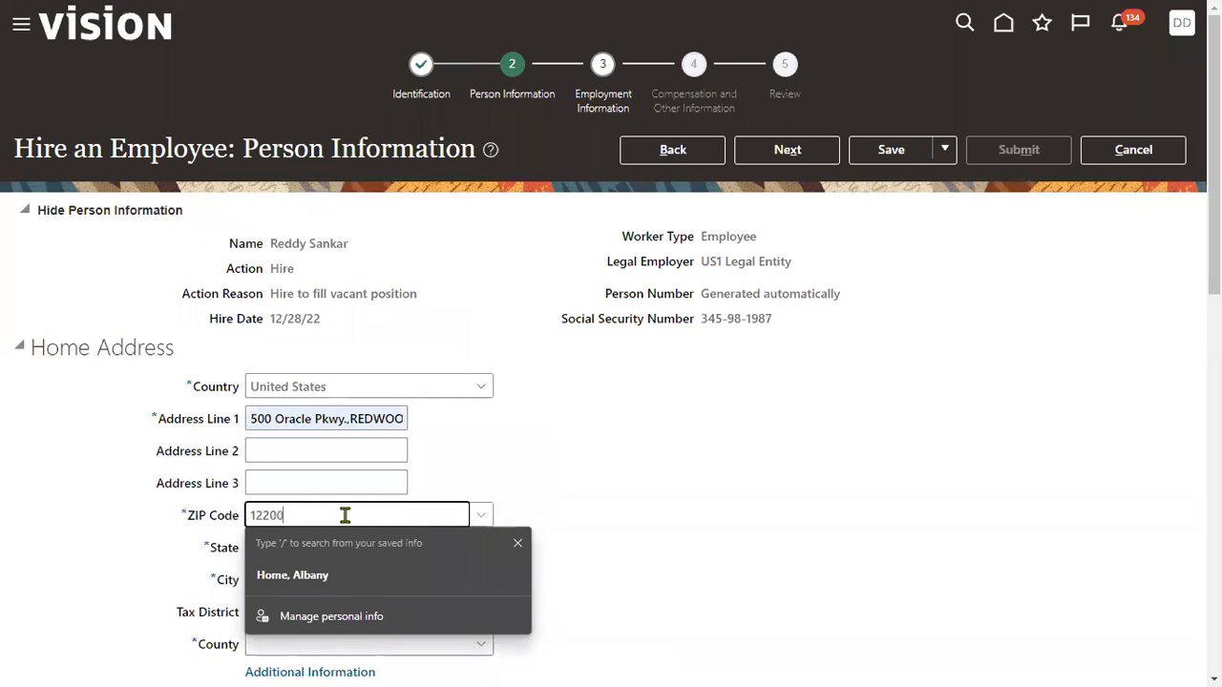
left_click(768, 157)
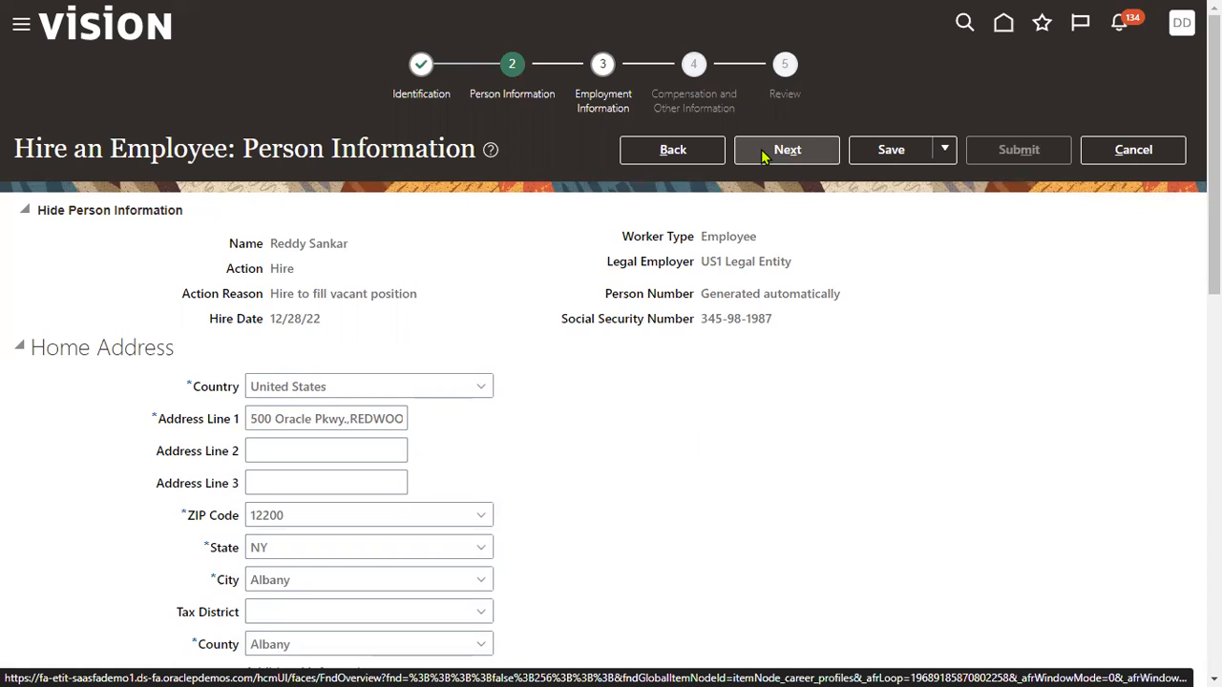
left_click(762, 152)
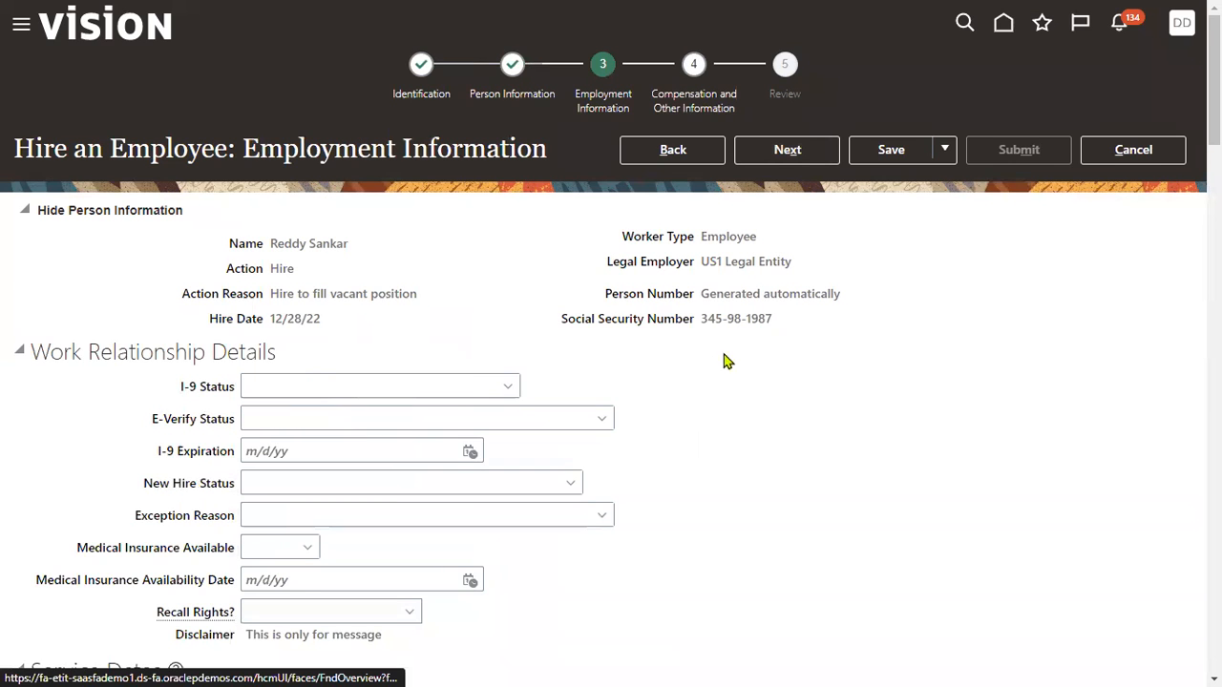
Assign US1 Business Unit and the Recruiter job to the new hire.
scroll(419, 441, "down", 5)
left_click(339, 518)
type("us1")
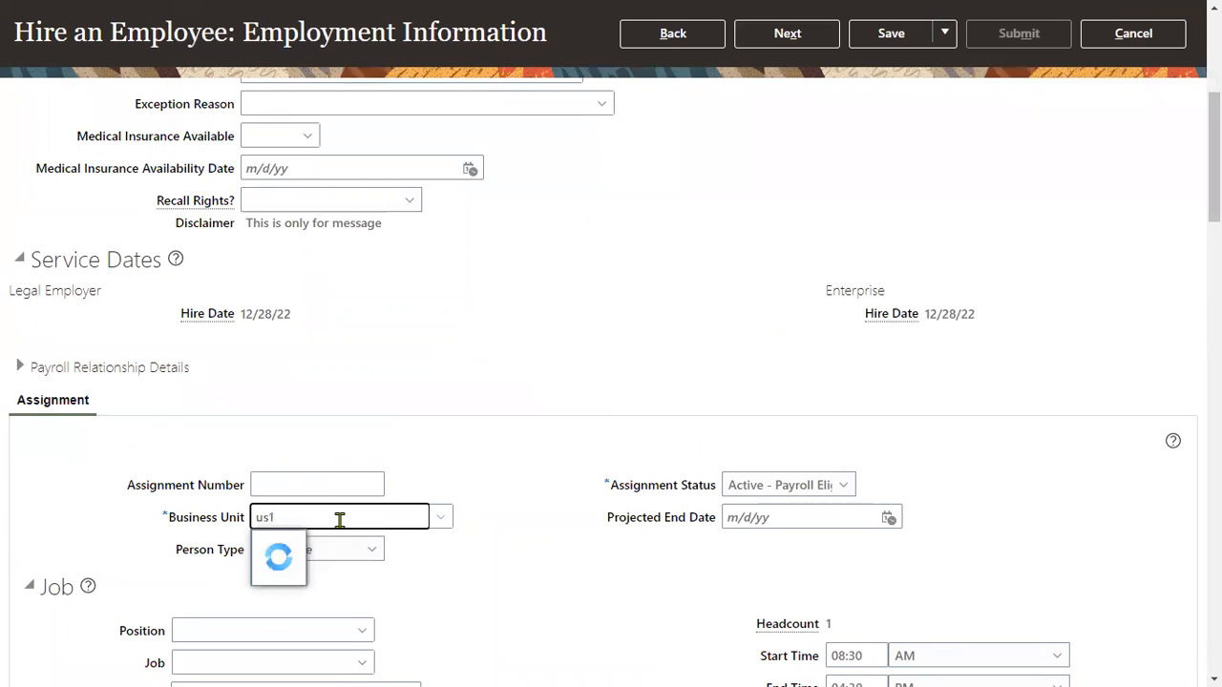
left_click(307, 543)
scroll(369, 559, "down", 3)
left_click(254, 353)
type("Recr")
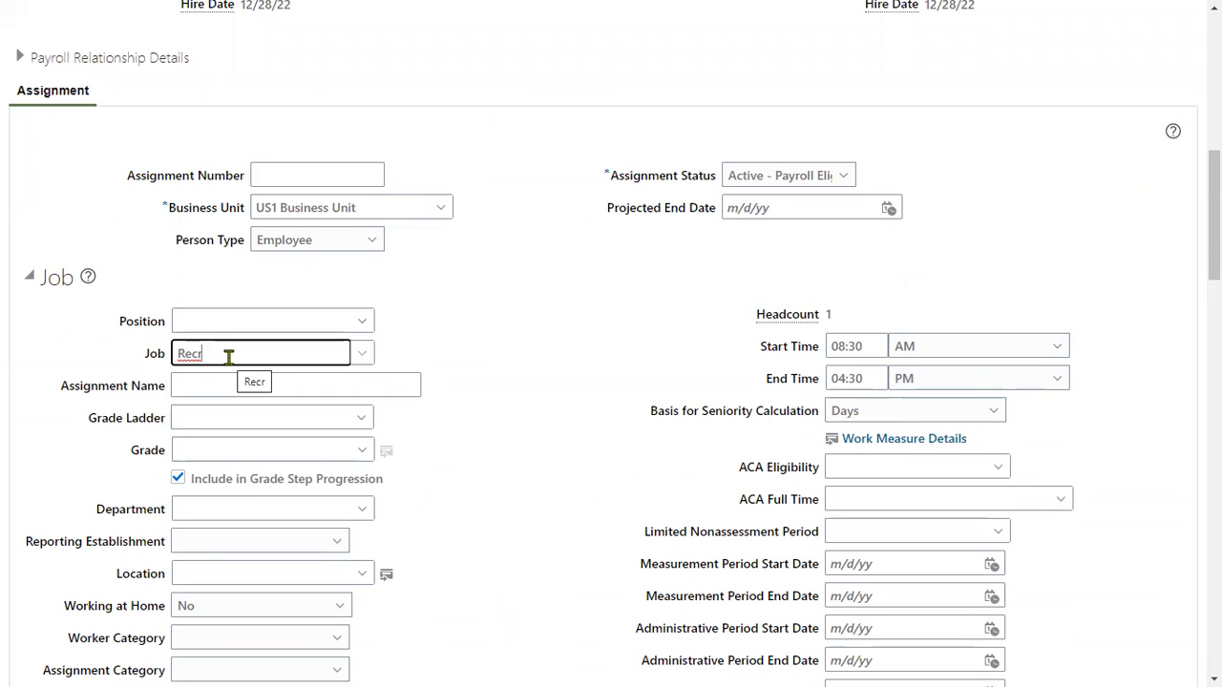
key("BackSpace")
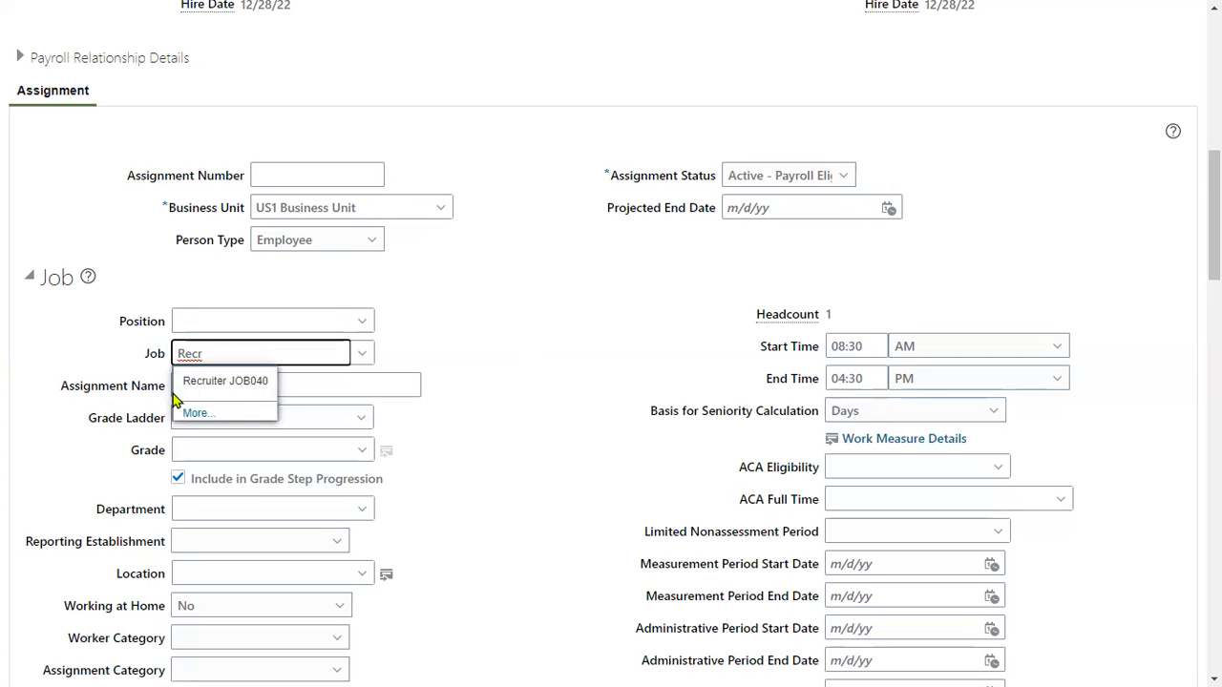
left_click(225, 384)
Set the work location to Redwood City.
scroll(286, 513, "down", 1)
scroll(285, 513, "down", 1)
left_click(251, 470)
type("Red")
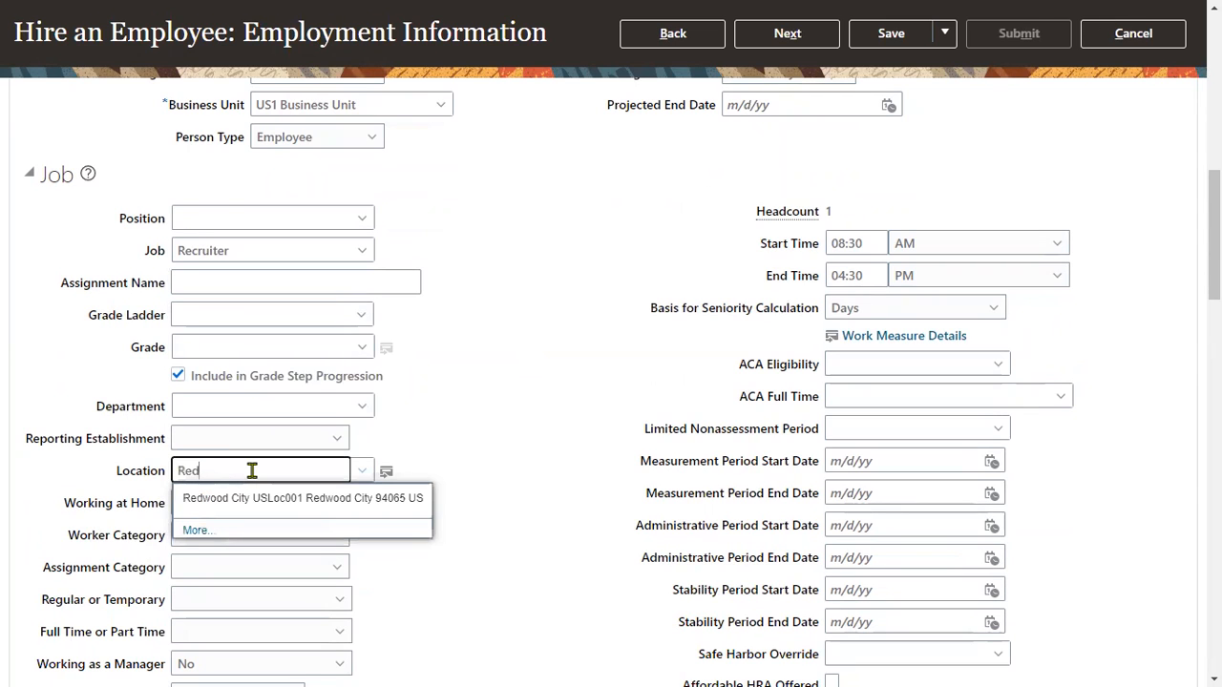
left_click(257, 500)
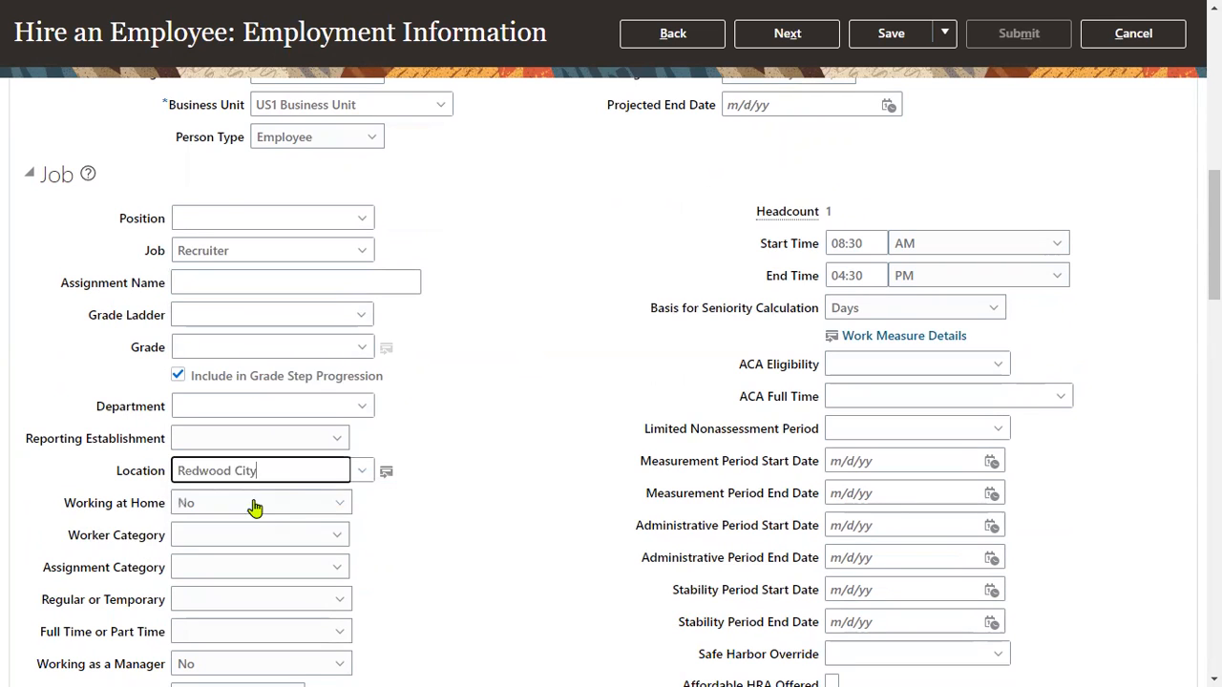
scroll(420, 490, "down", 3)
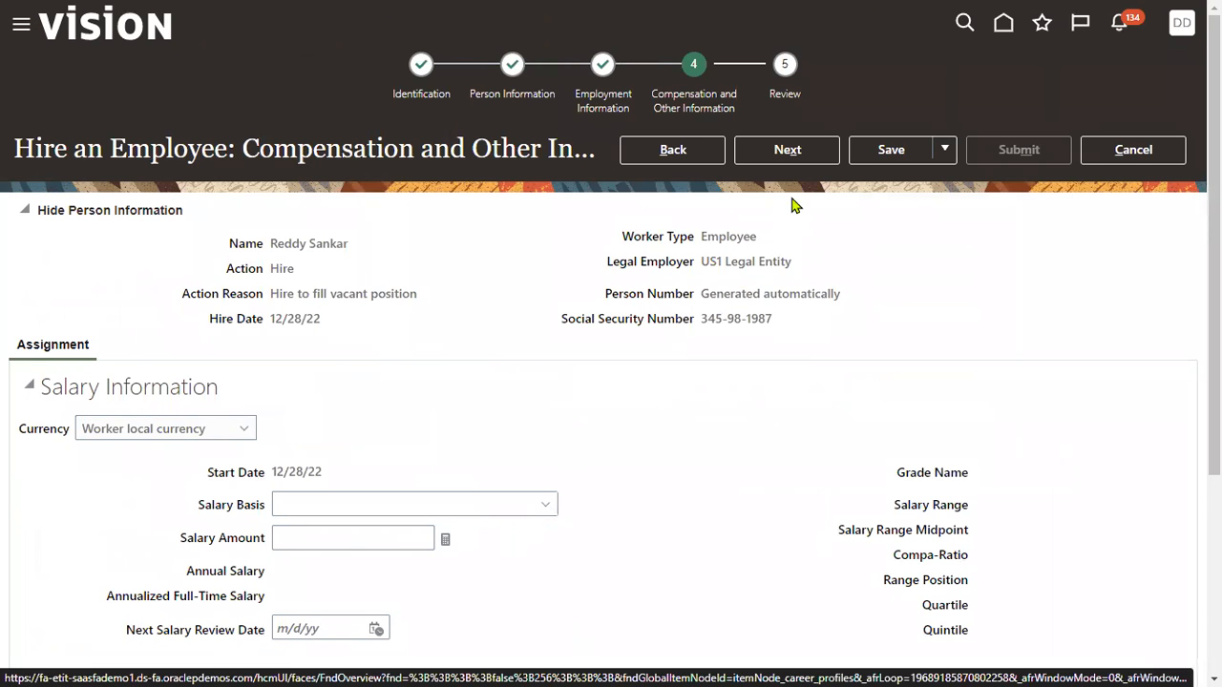
Recheck the Email and Legislative Information on Person Information, then return to Employment Information.
left_click(687, 156)
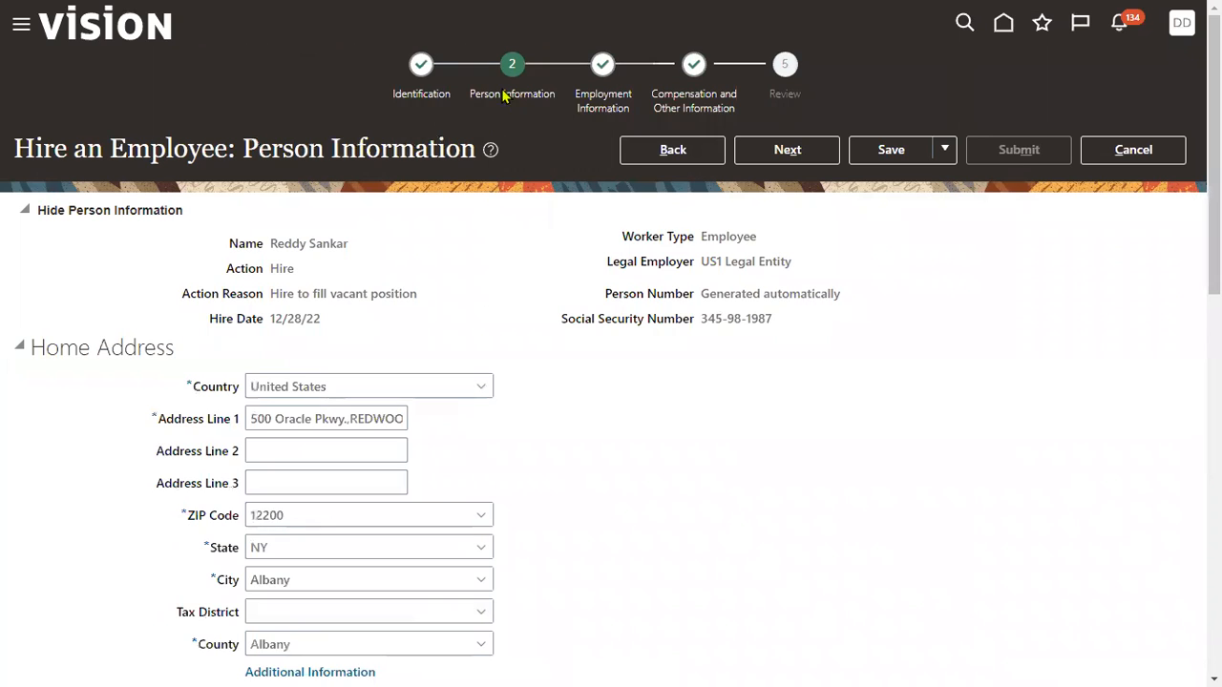
scroll(502, 455, "down", 4)
left_click_drag(44, 309, 164, 311)
scroll(85, 502, "down", 3)
scroll(153, 511, "down", 1)
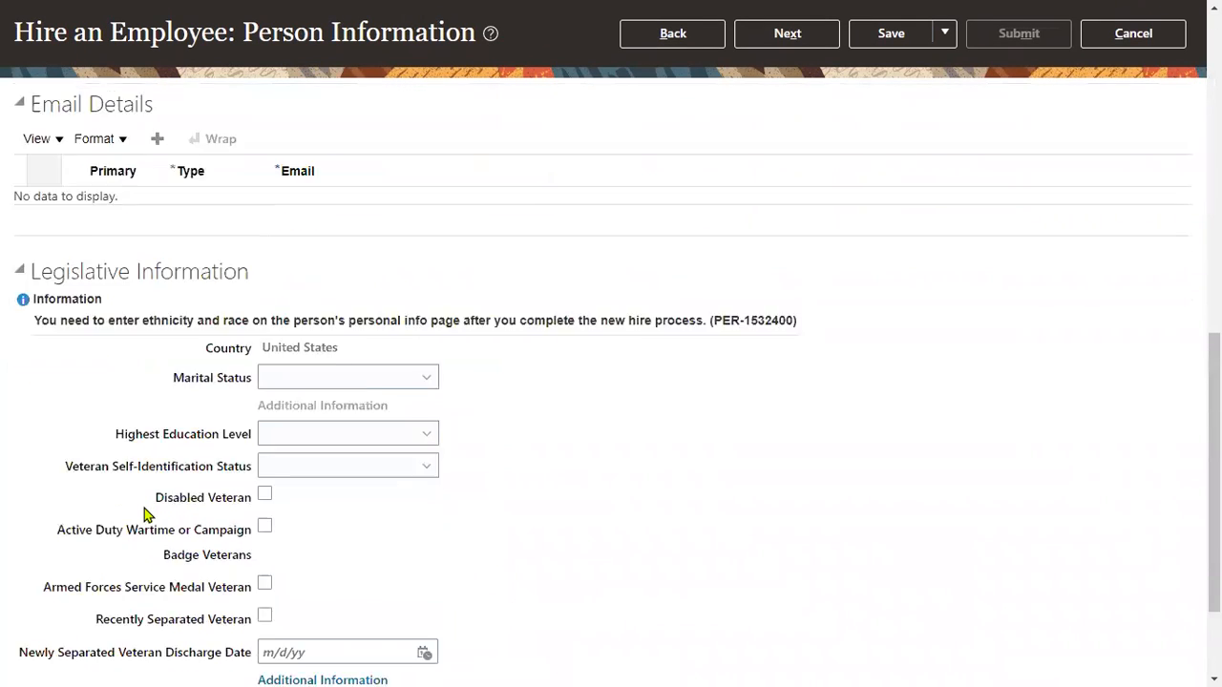
left_click_drag(117, 397, 248, 401)
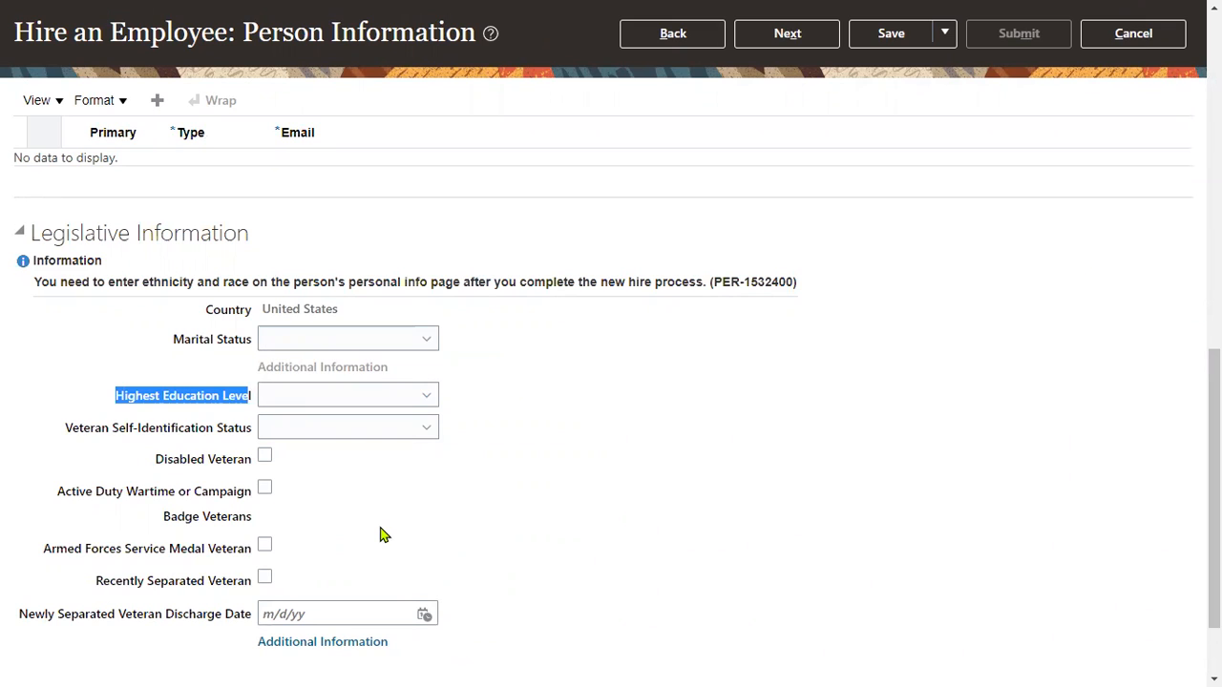
scroll(380, 534, "down", 1)
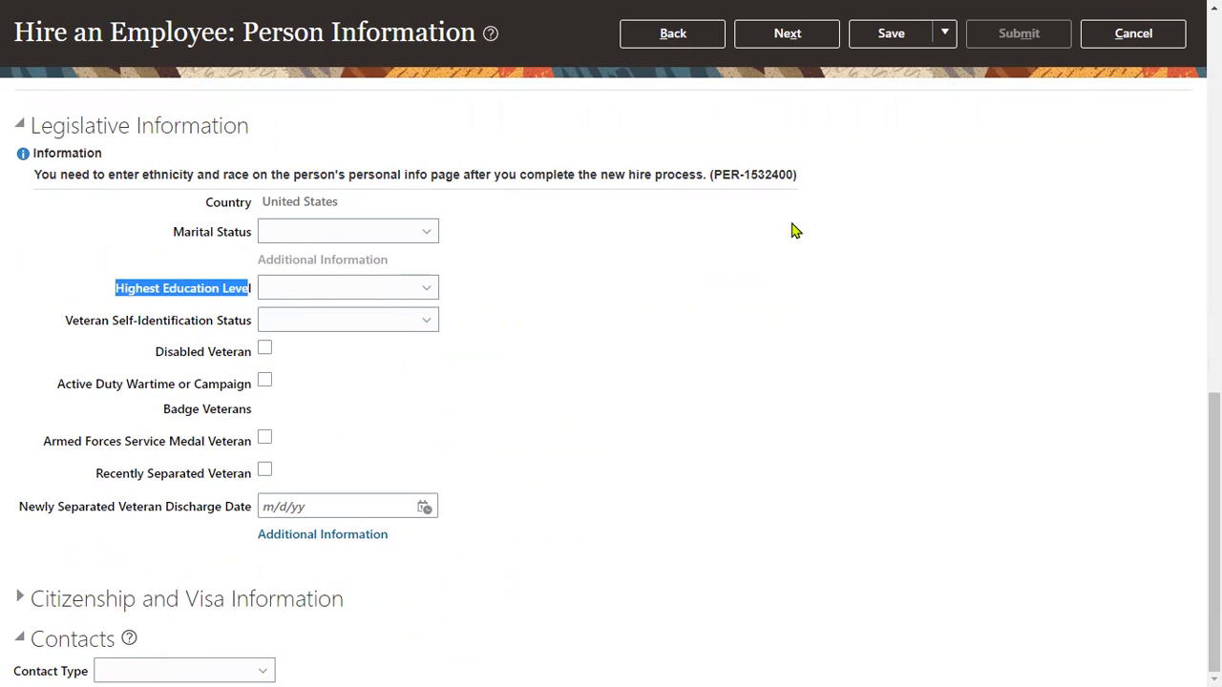
left_click(787, 38)
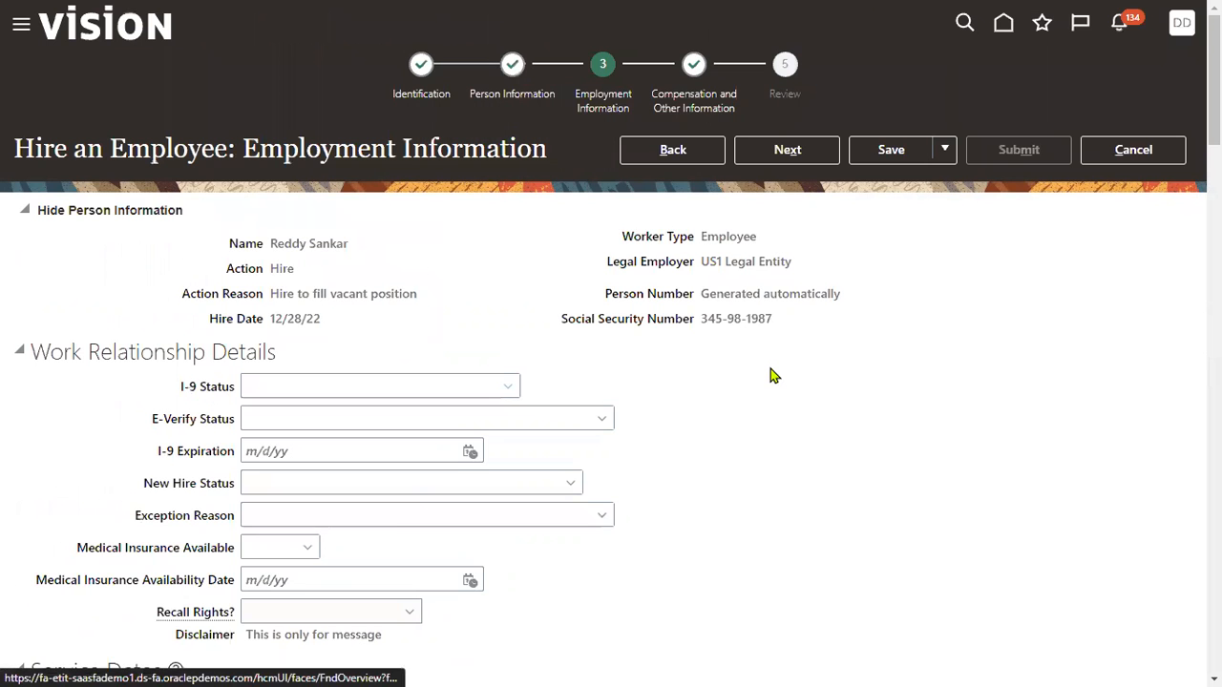
Advance past Employment Information and Compensation and Other Information to the Review page.
left_click(786, 151)
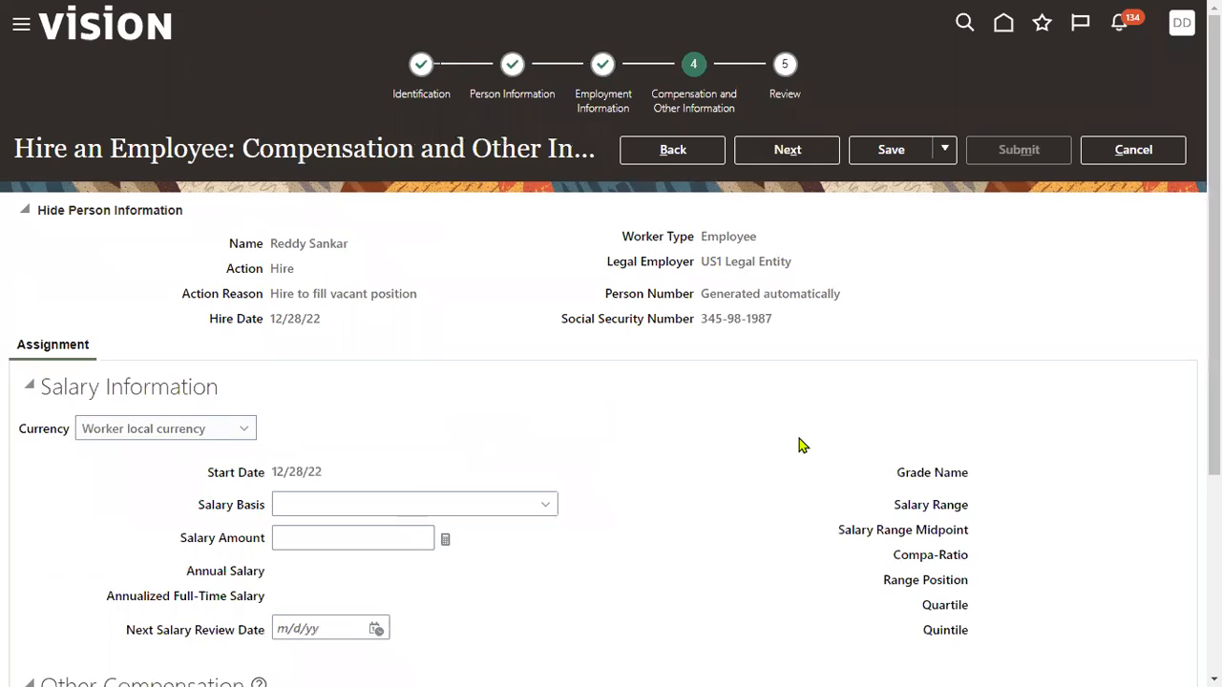
left_click(807, 162)
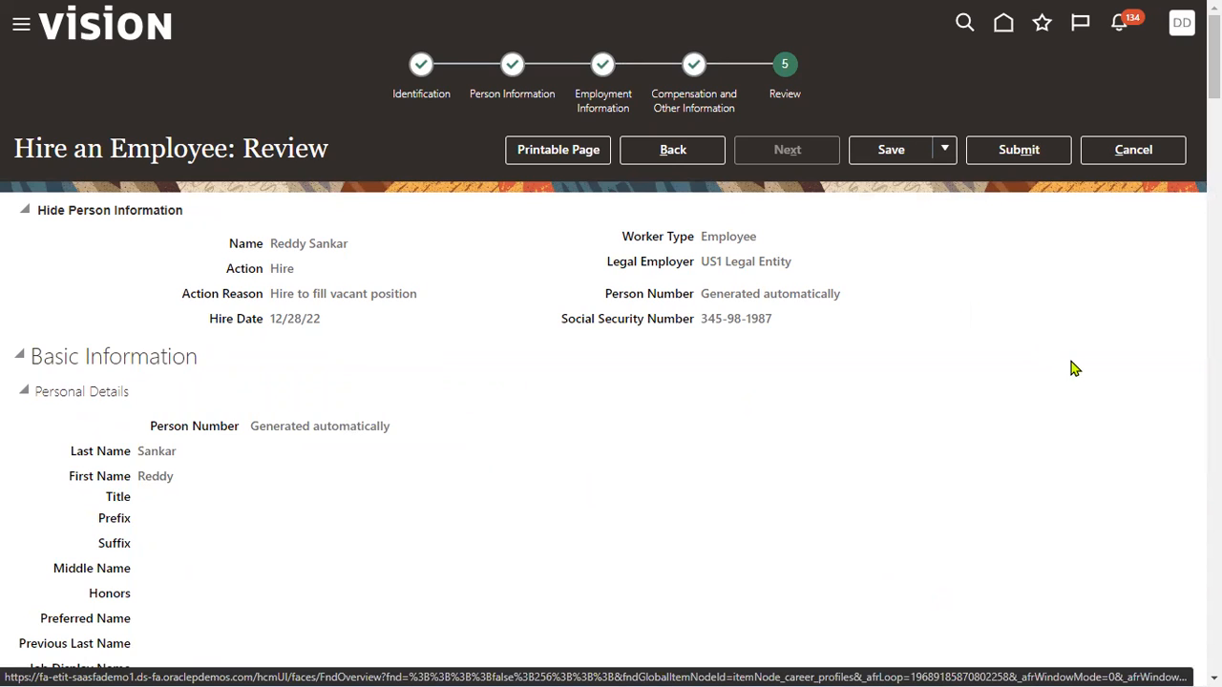
left_click(1018, 150)
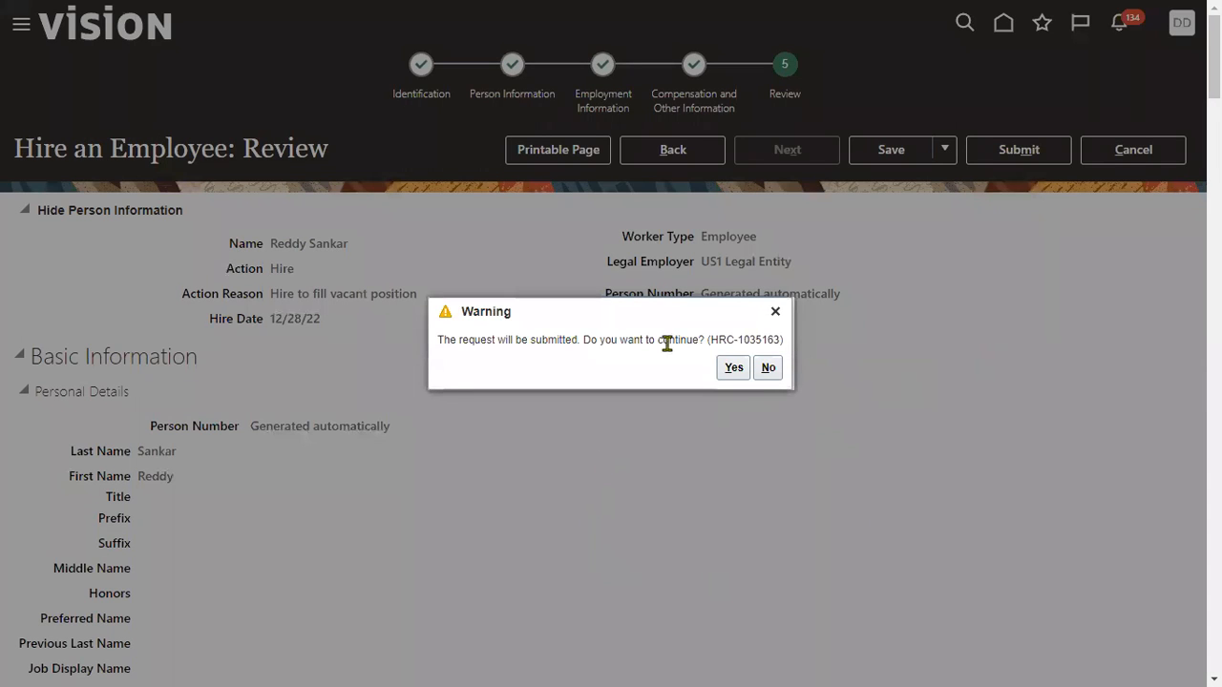
left_click(731, 370)
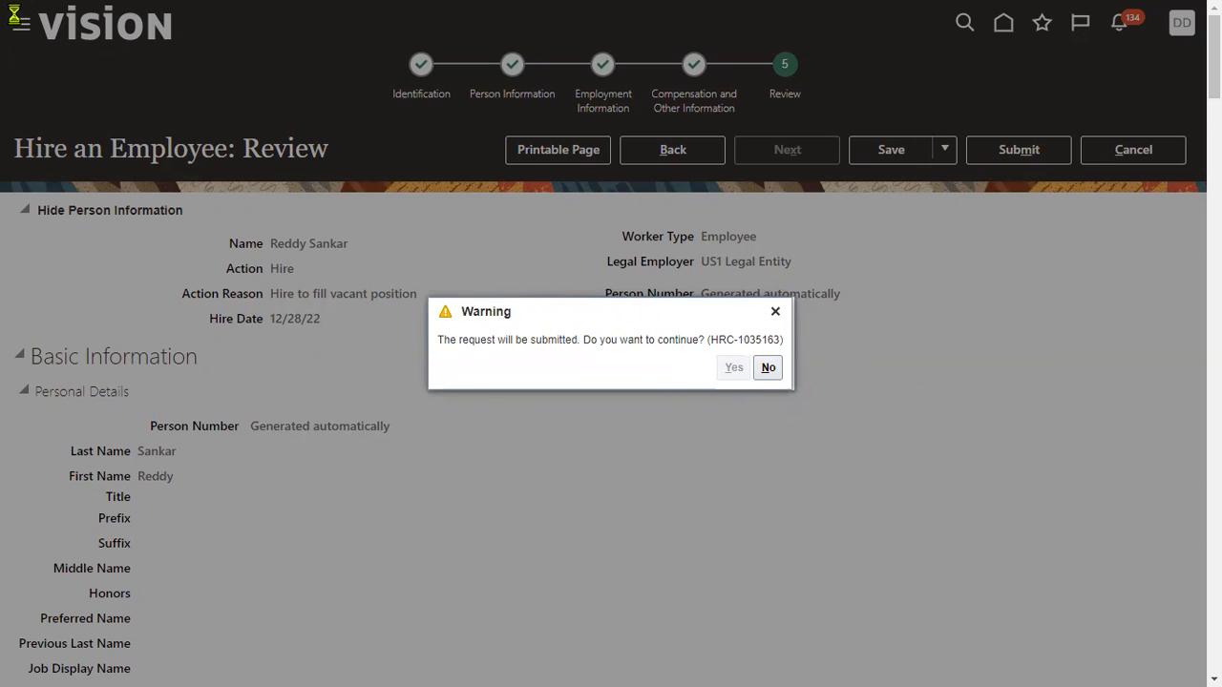
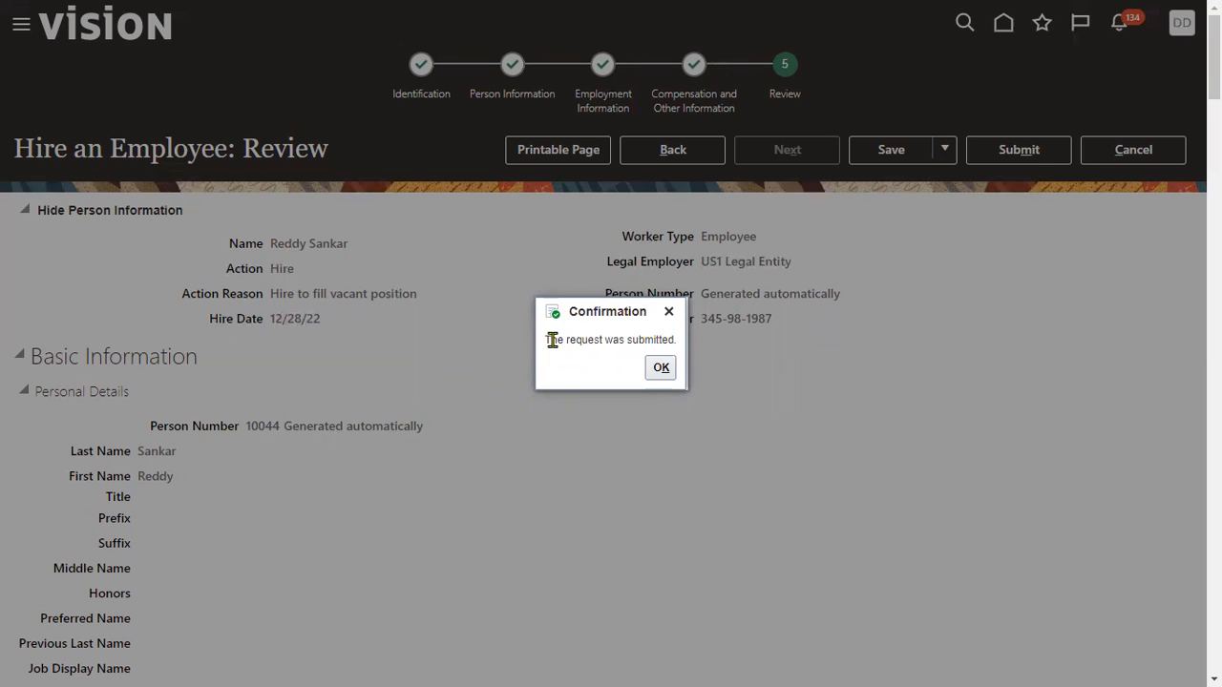
Dismiss the 'request was submitted' confirmation with OK to return to New Person tasks.
left_click(663, 370)
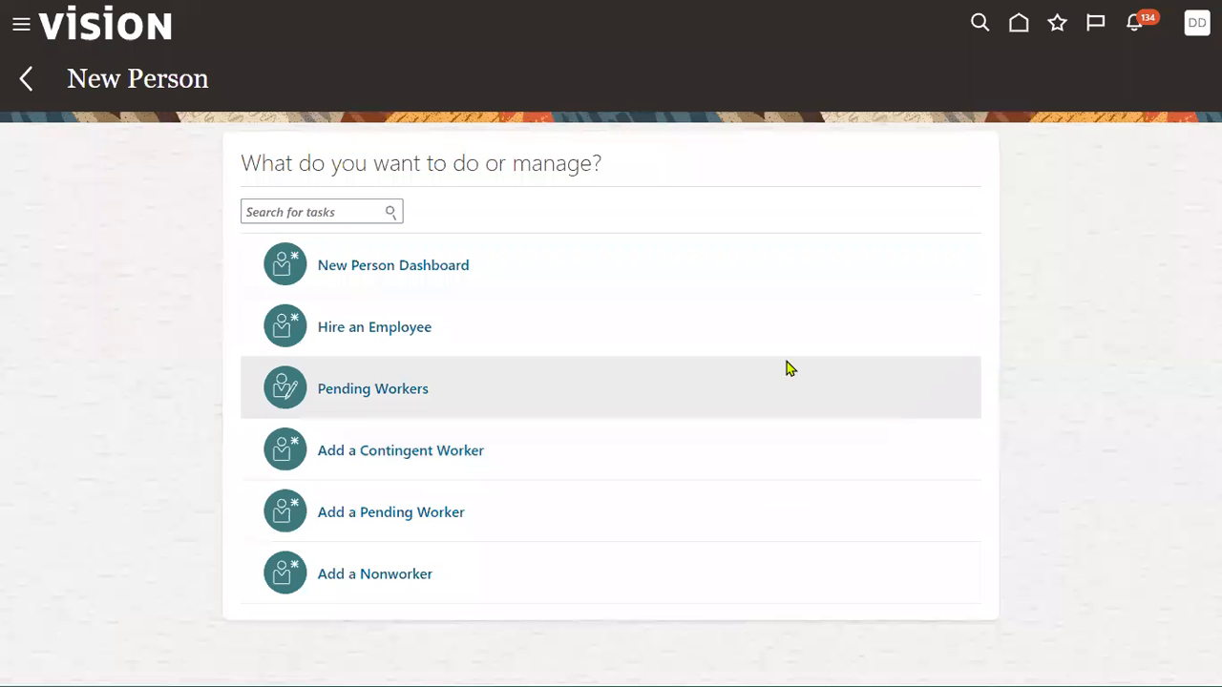
Open the Security Console from the Navigator's Tools group.
left_click(21, 24)
scroll(14, 482, "down", 10)
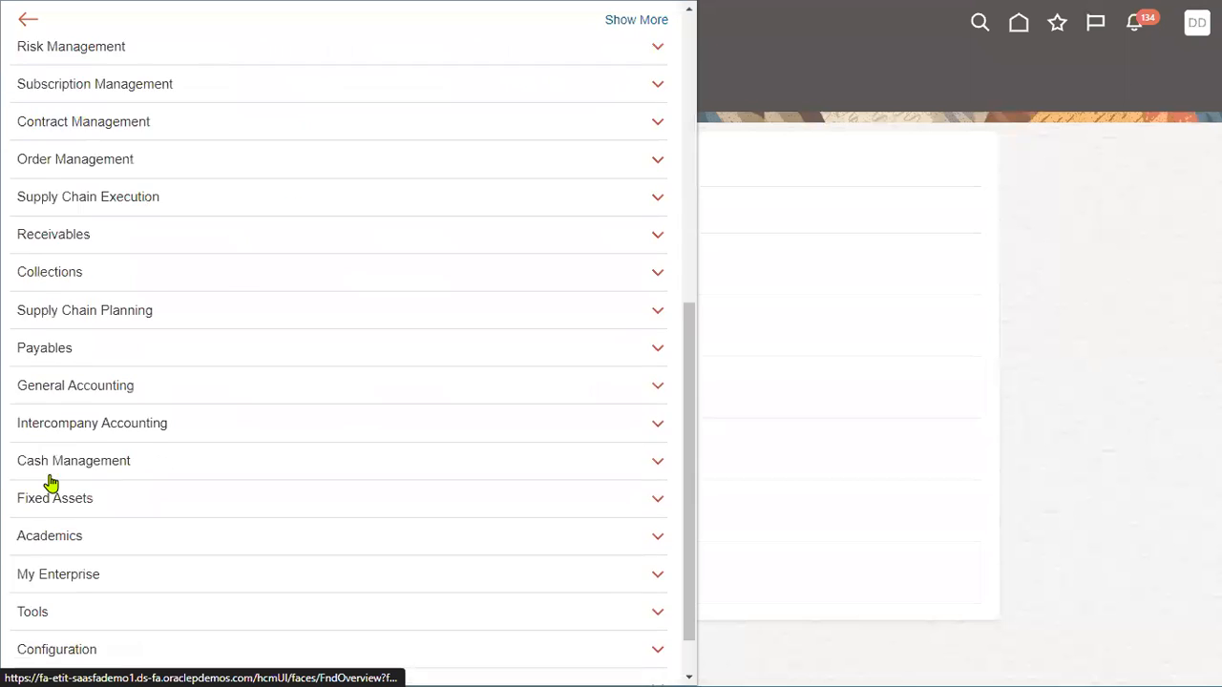
left_click(59, 542)
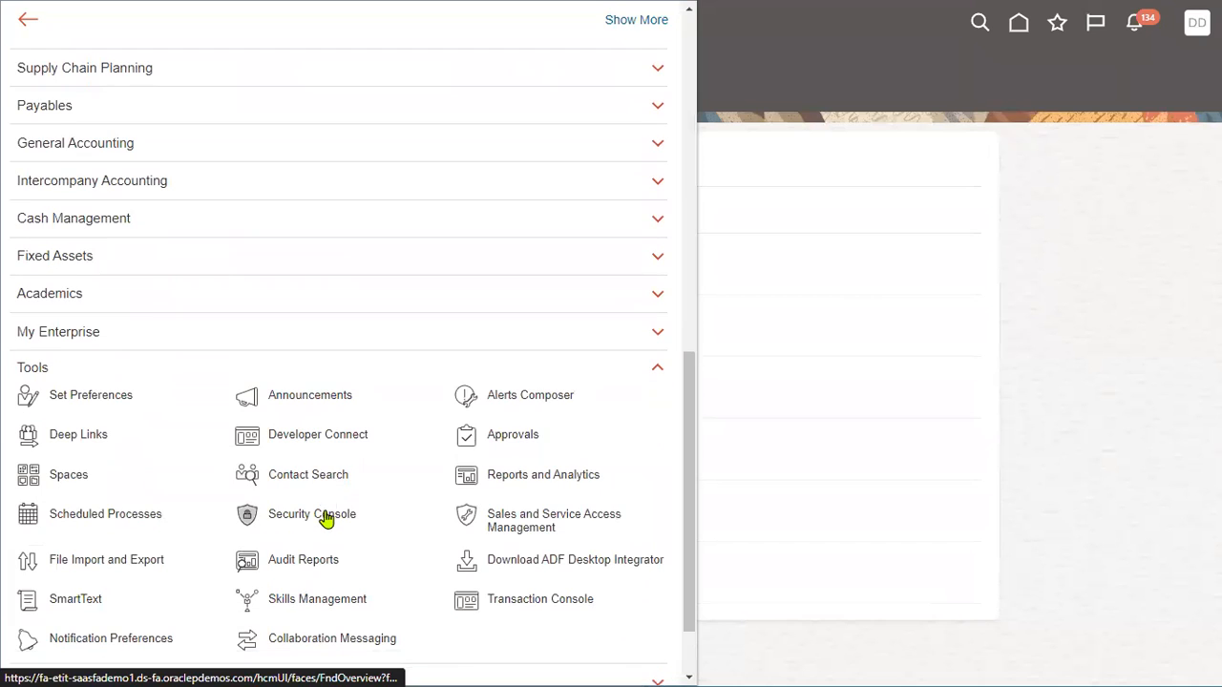
left_click(326, 521)
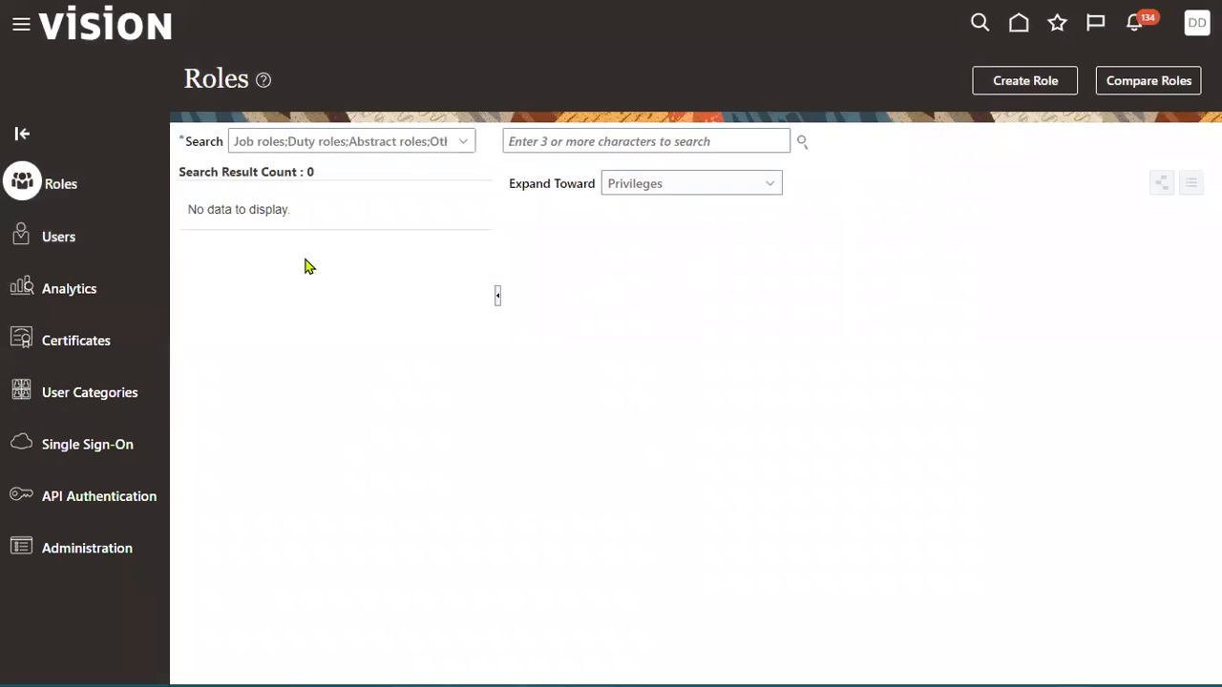
Search the user accounts for the new hire's surname, which returns no accounts.
left_click(81, 248)
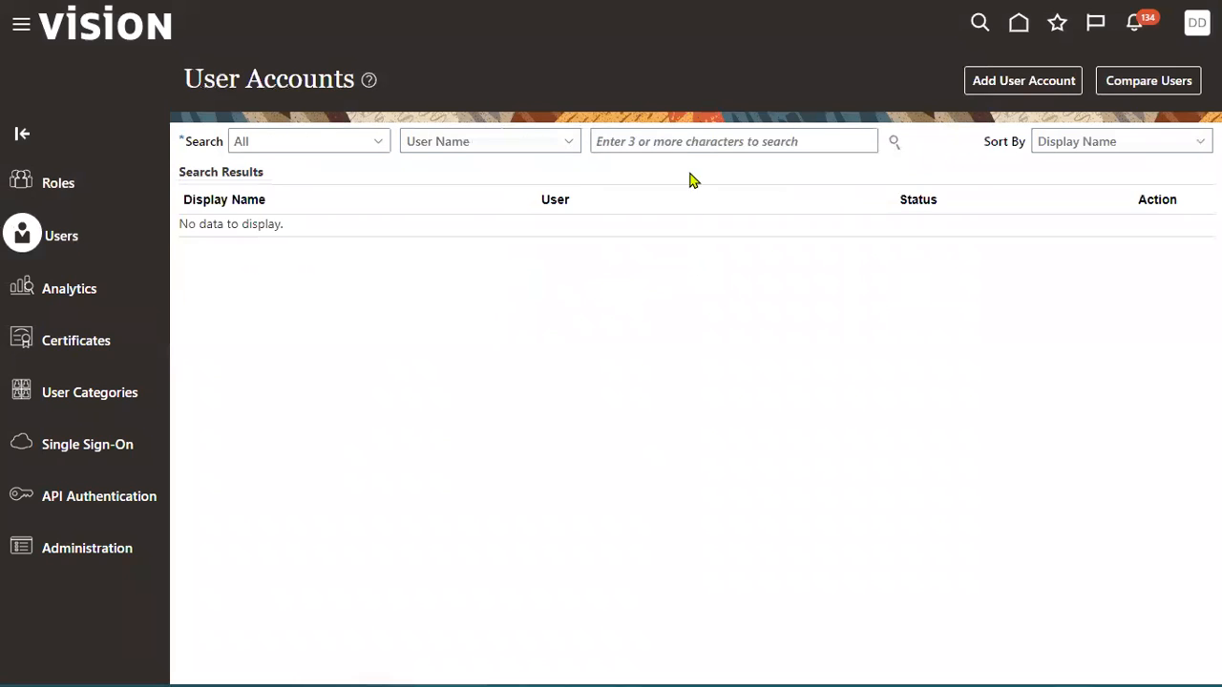
left_click(683, 141)
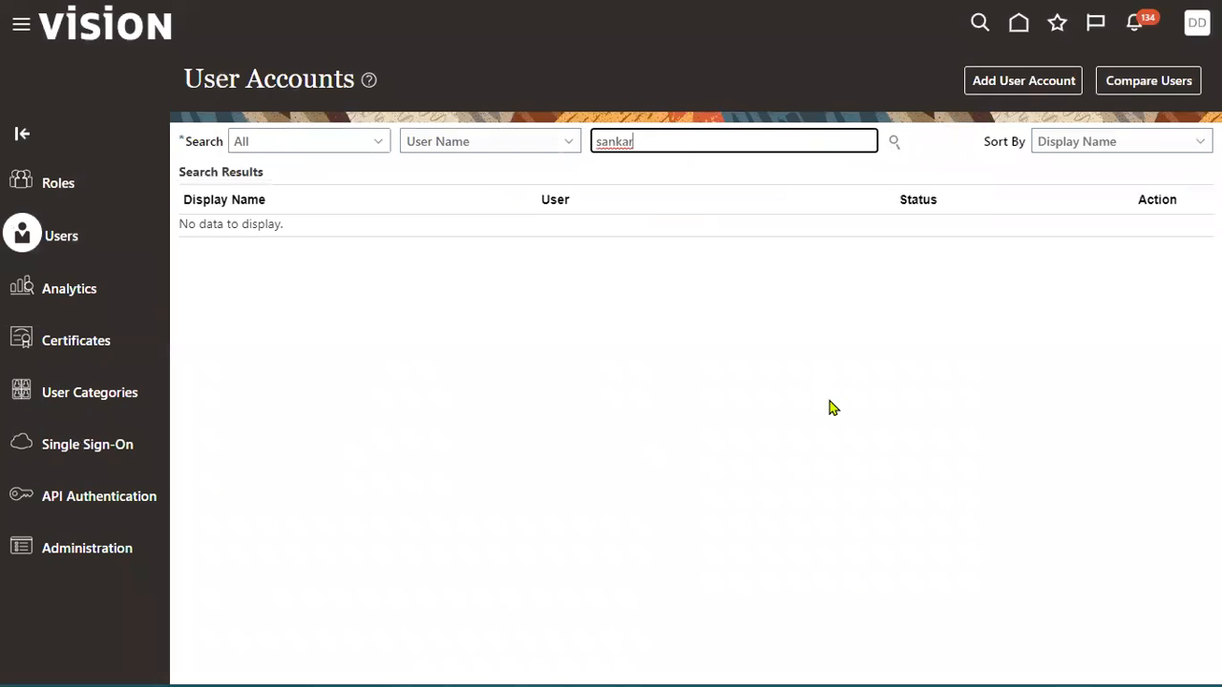
left_click(893, 141)
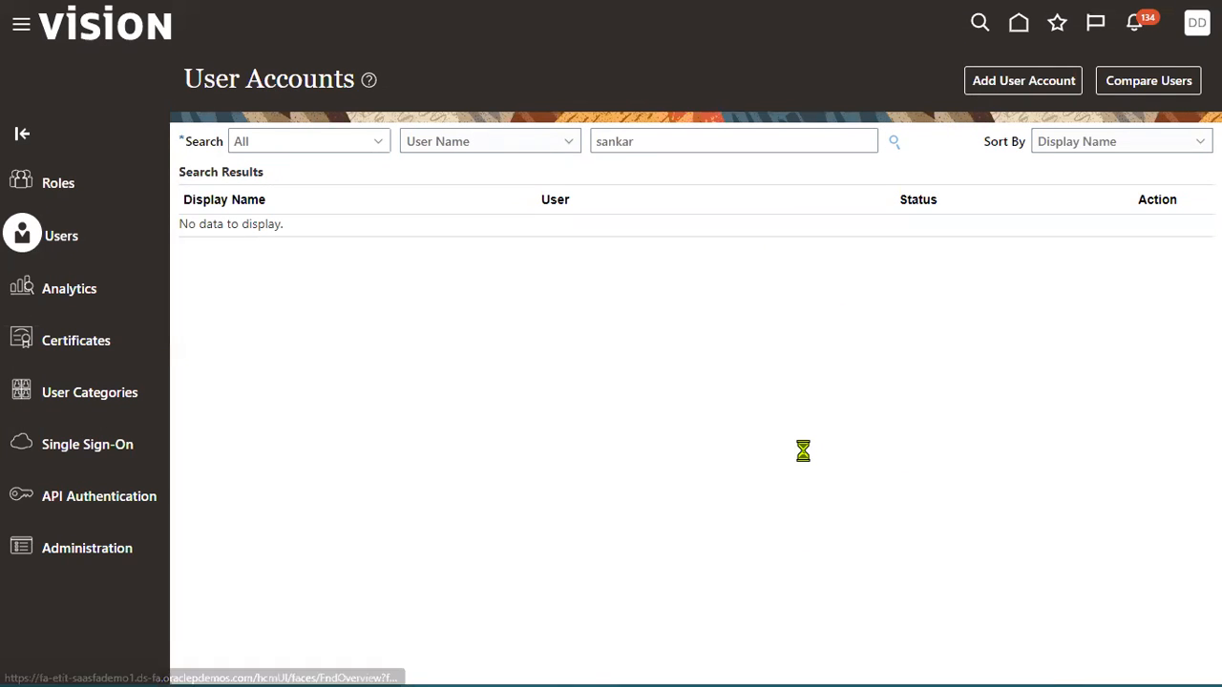
Reopen the Navigator and scroll down to the Tools tasks.
left_click(21, 24)
scroll(254, 381, "down", 10)
scroll(254, 382, "down", 5)
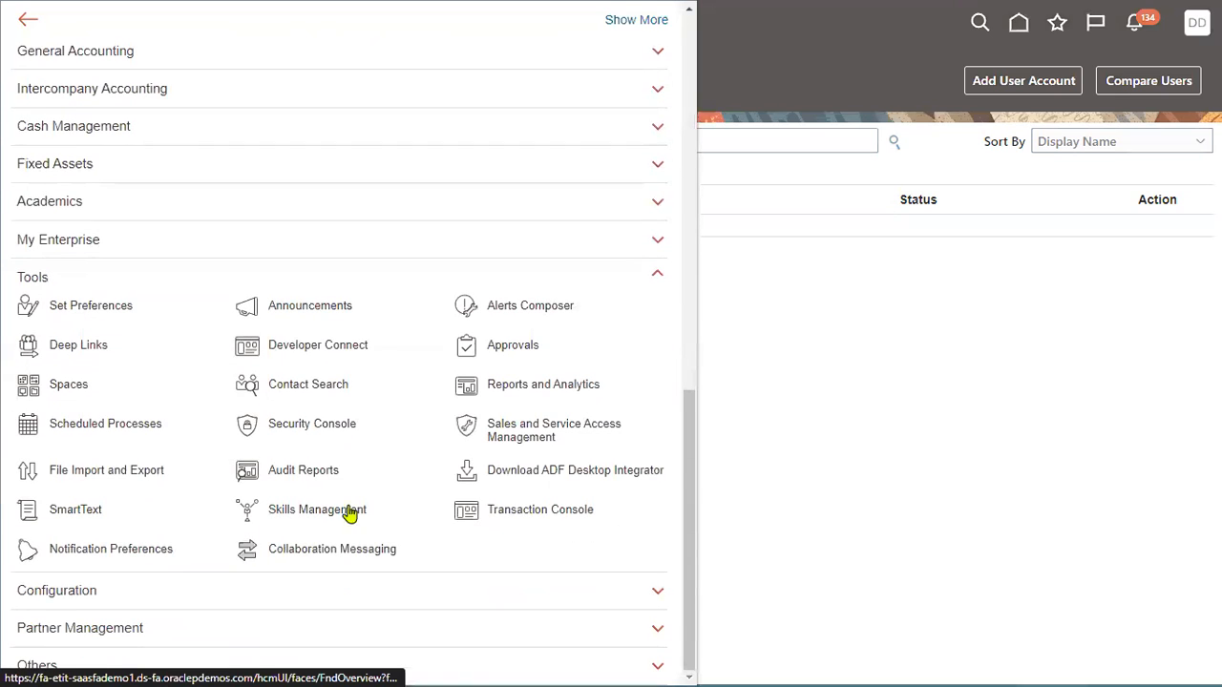
In the Transaction Console, remove the Failed status filter and open the newest transaction.
left_click(509, 519)
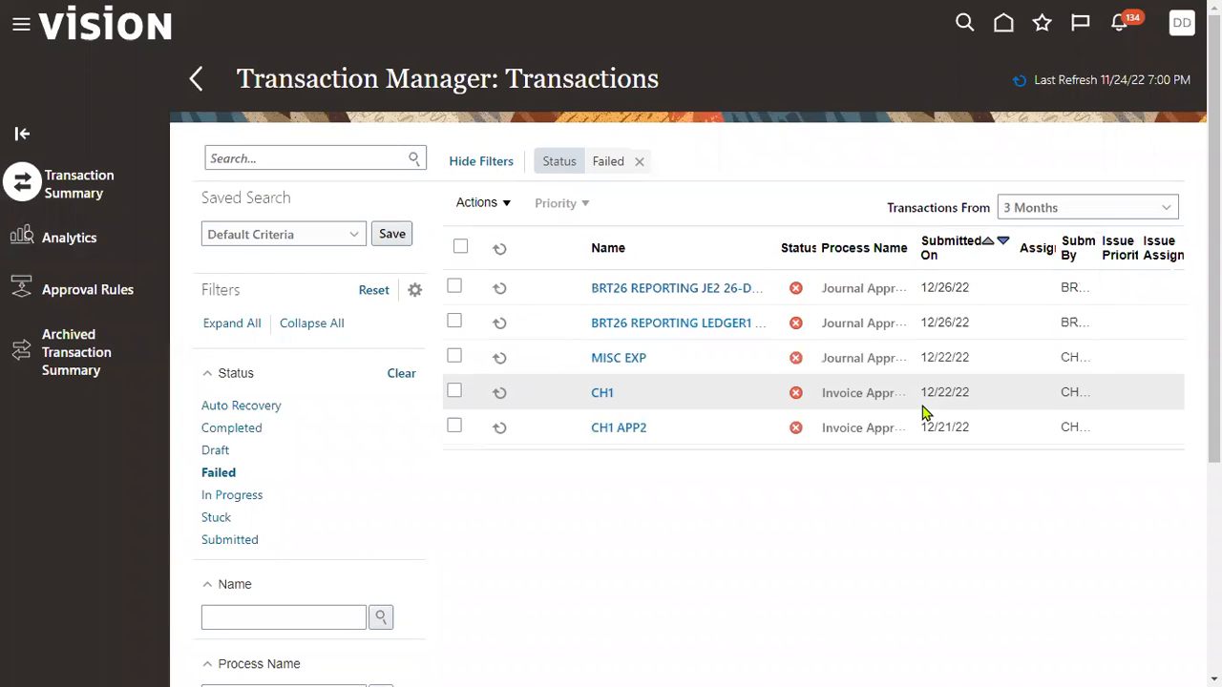
left_click(640, 161)
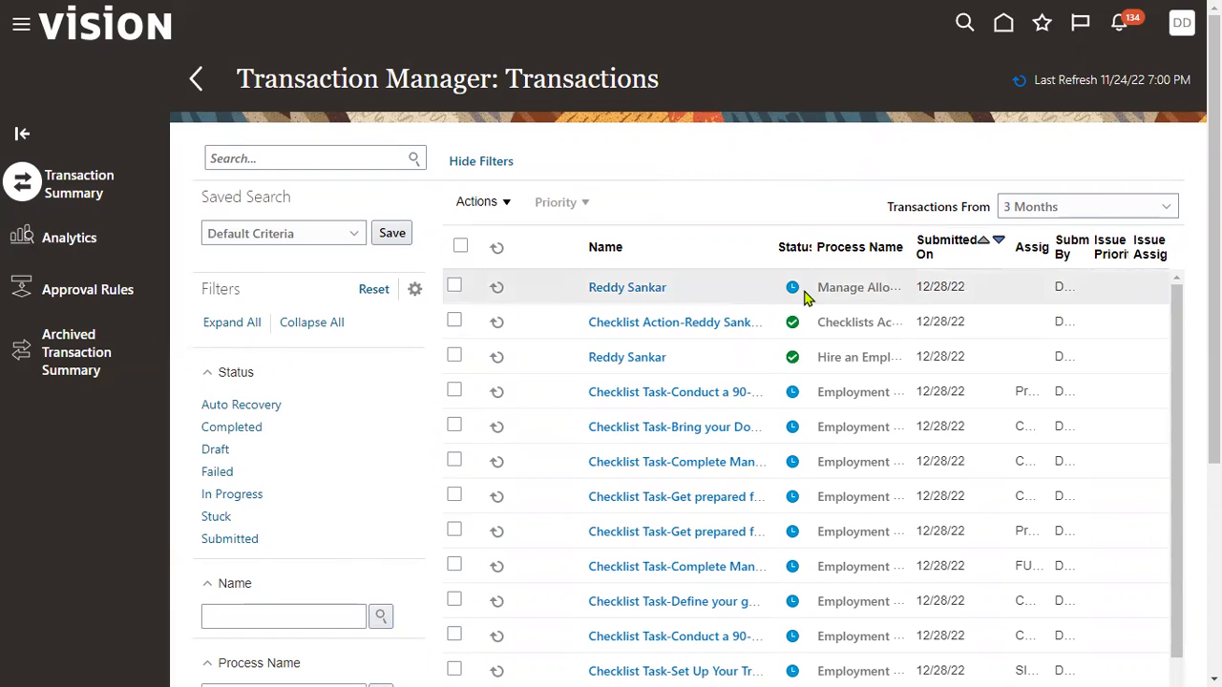
left_click(658, 291)
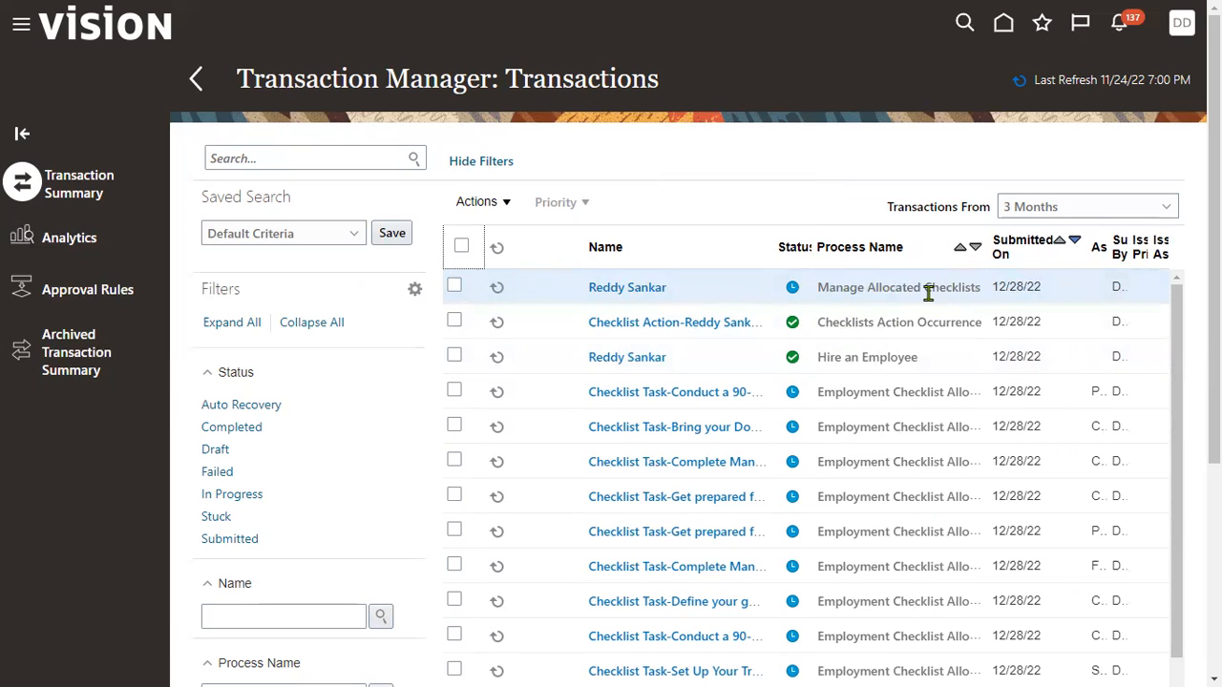
left_click(19, 32)
In the Security Console's user accounts, search for the new hire and open their account.
scroll(175, 477, "down", 10)
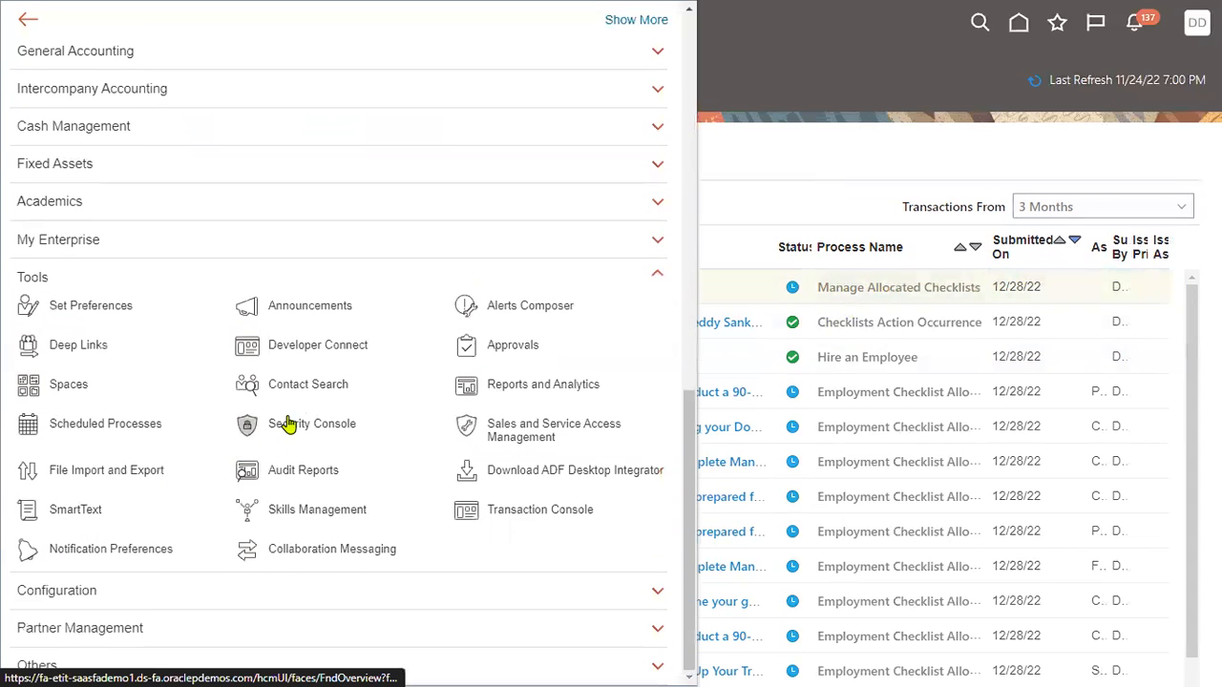
left_click(334, 429)
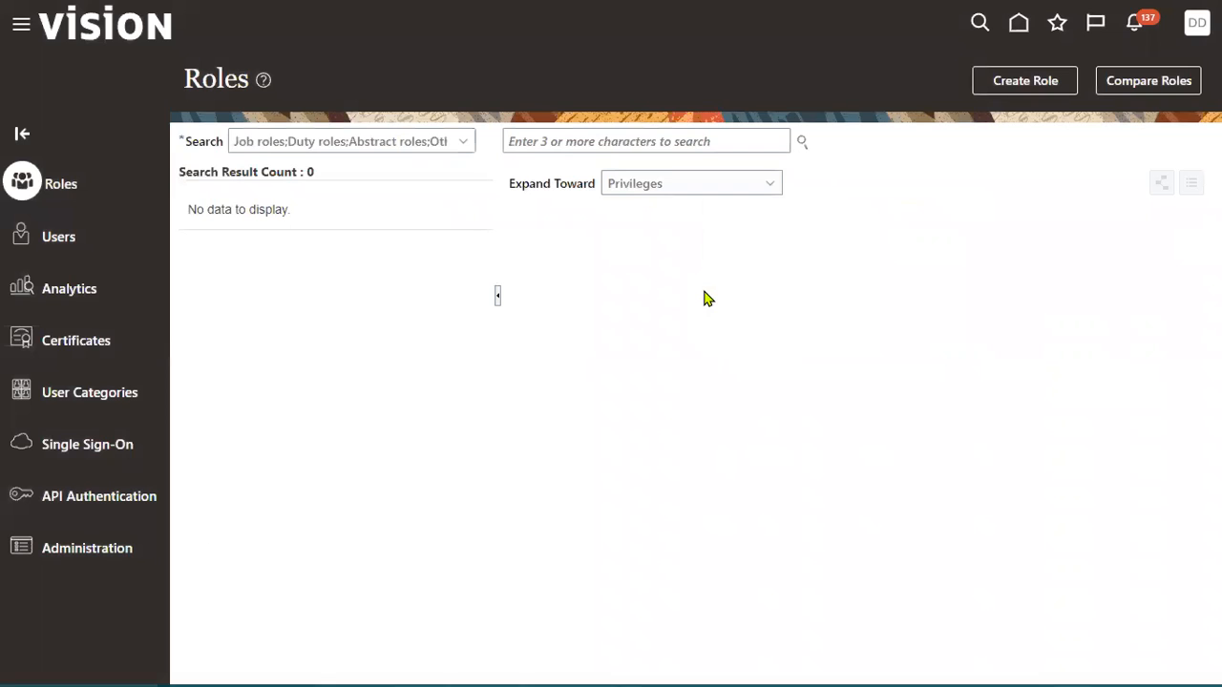
left_click(60, 238)
left_click(616, 142)
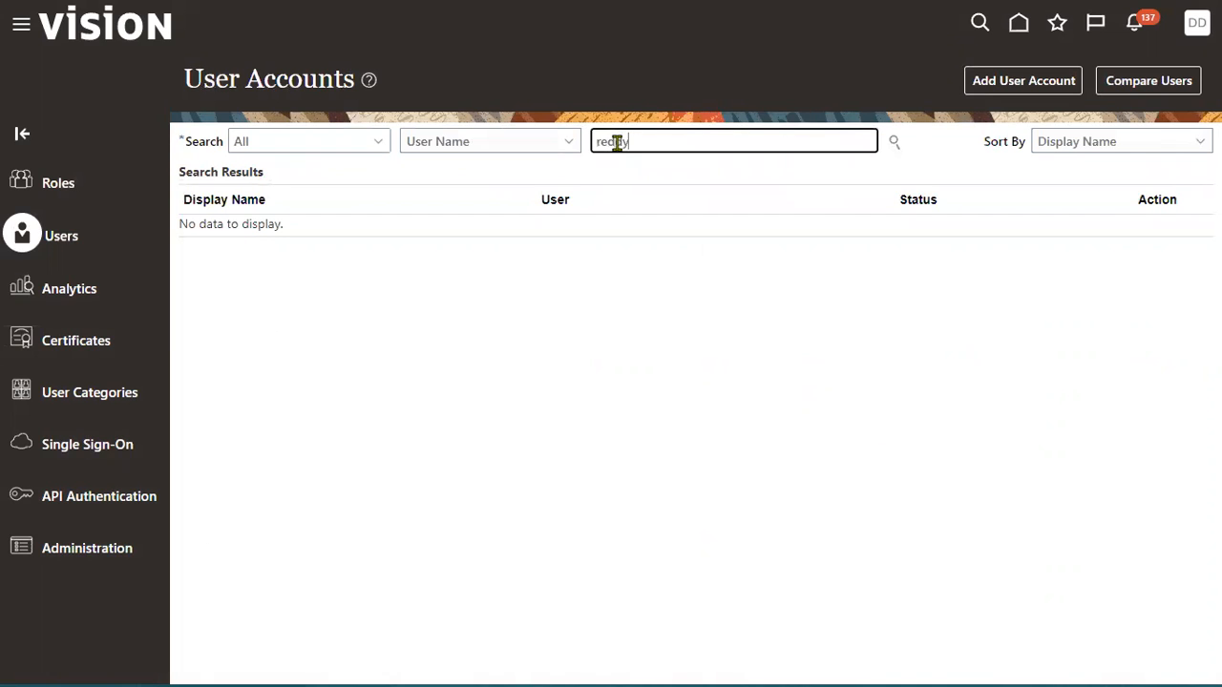
key("Return")
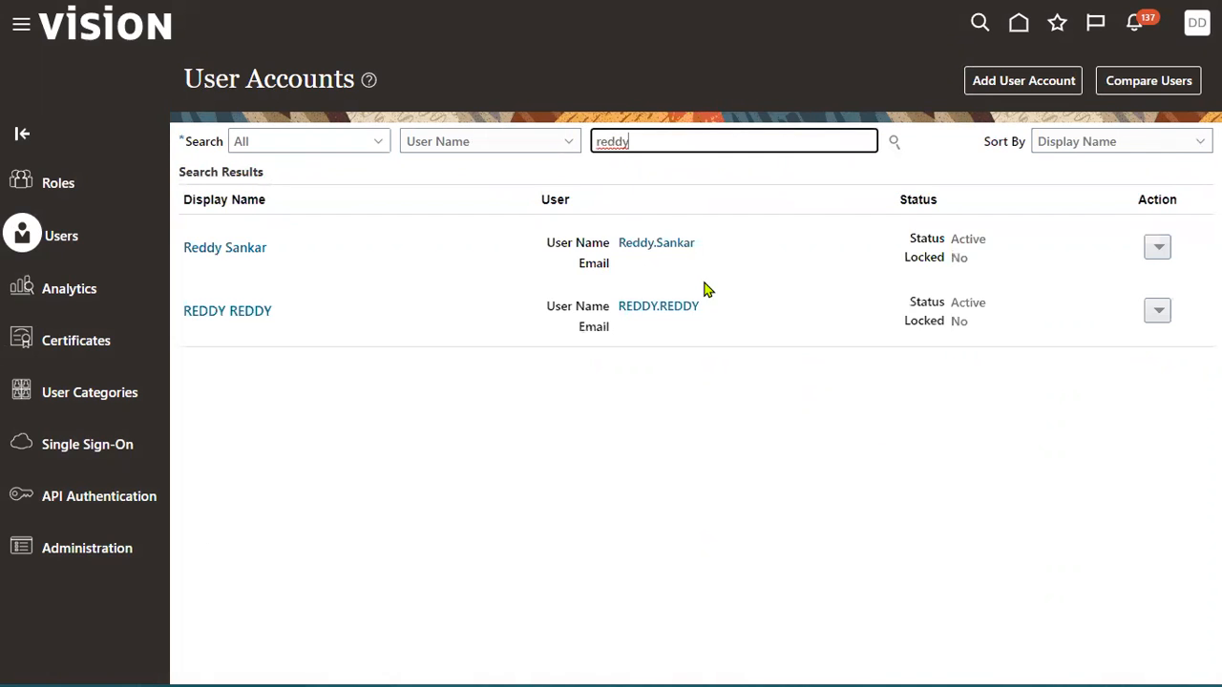
left_click(685, 246)
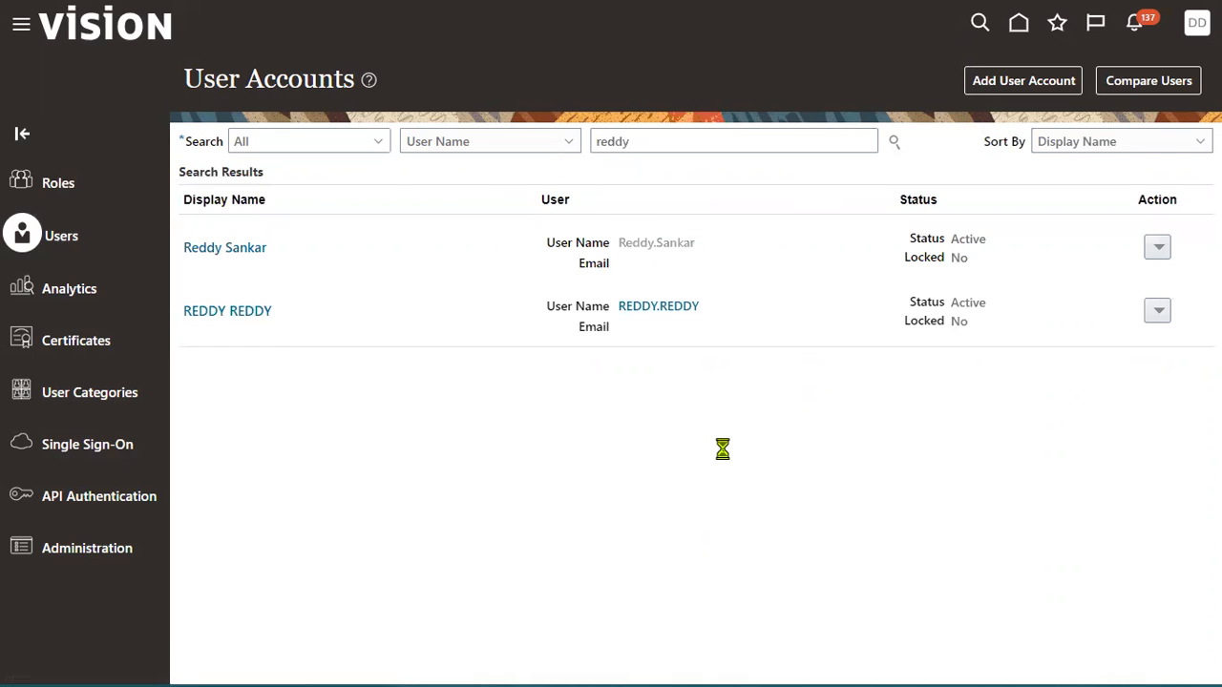
Manually reset the account password, entering and confirming the new one, then click Done.
left_click(899, 80)
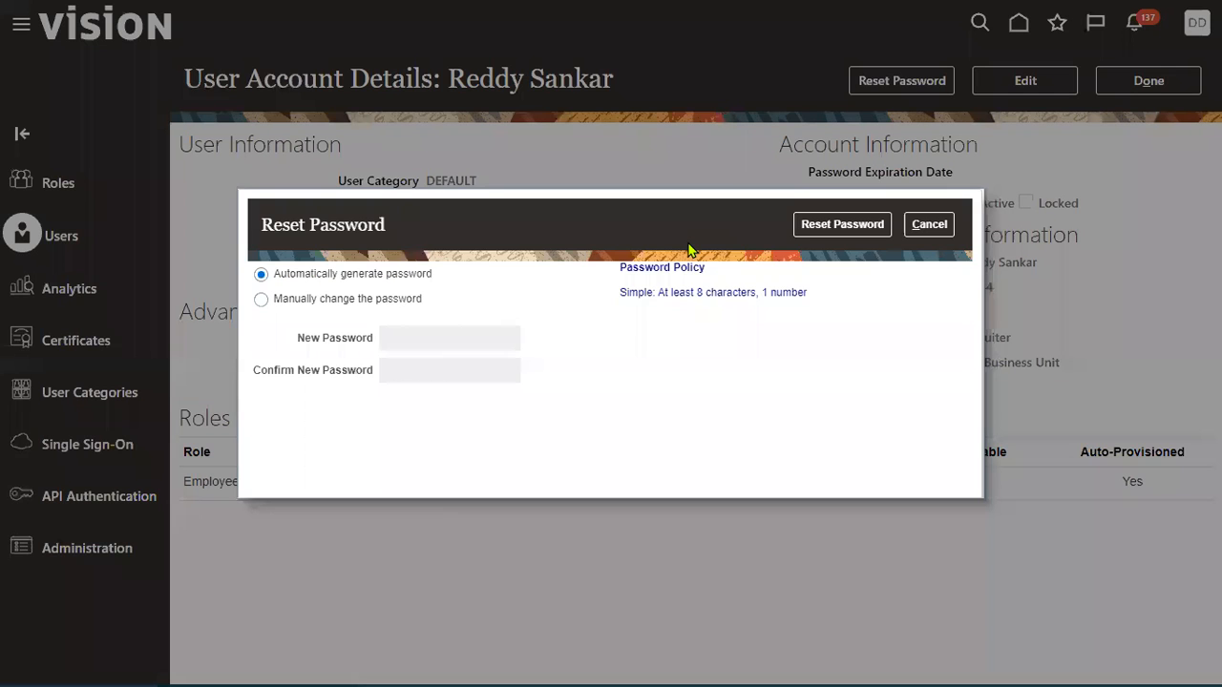
left_click(402, 300)
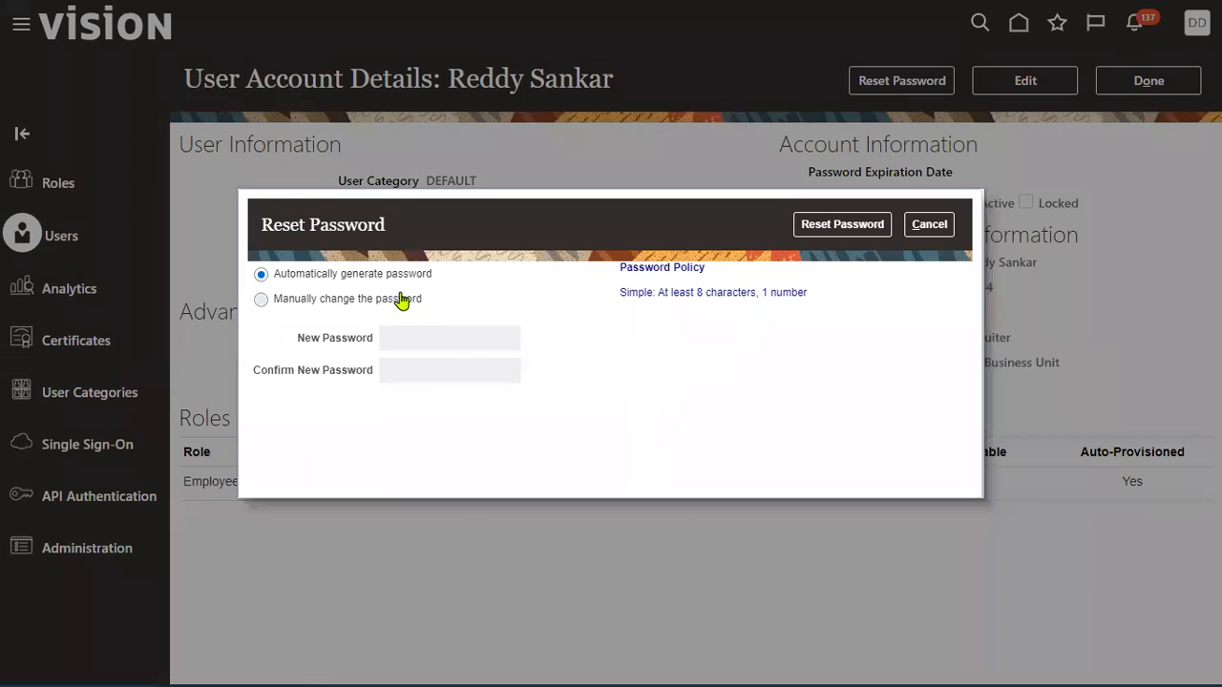
left_click(464, 346)
type("••••••••")
left_click(464, 372)
type("••••••••")
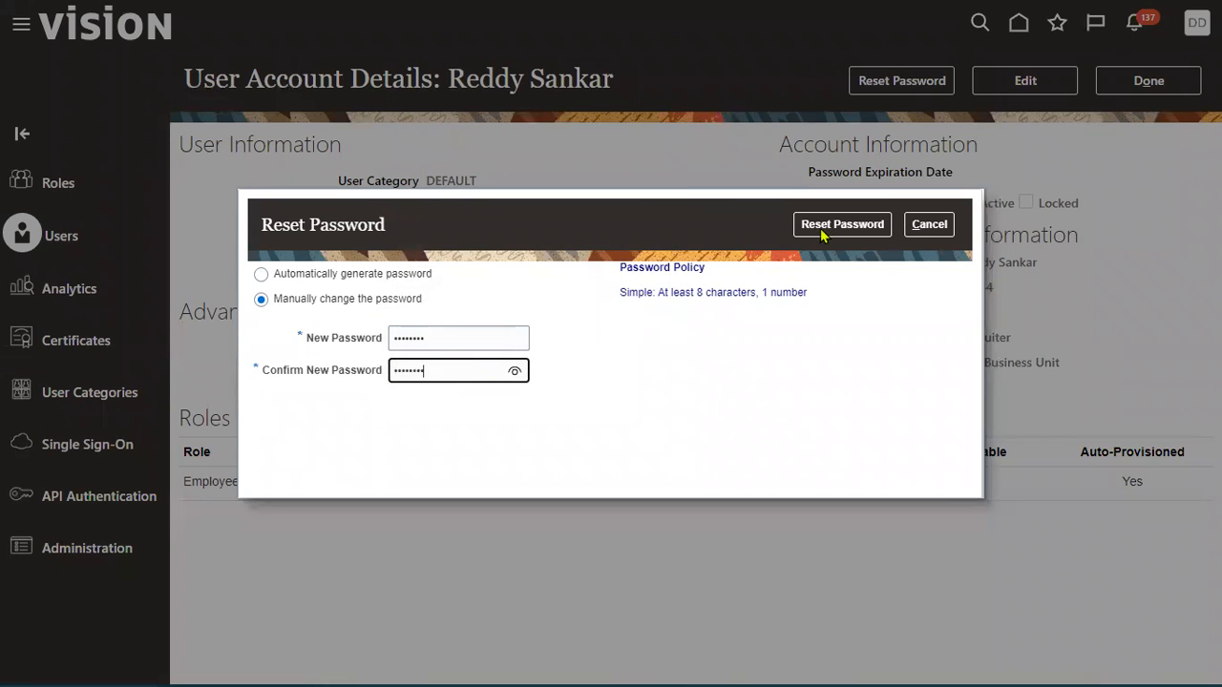
left_click(822, 229)
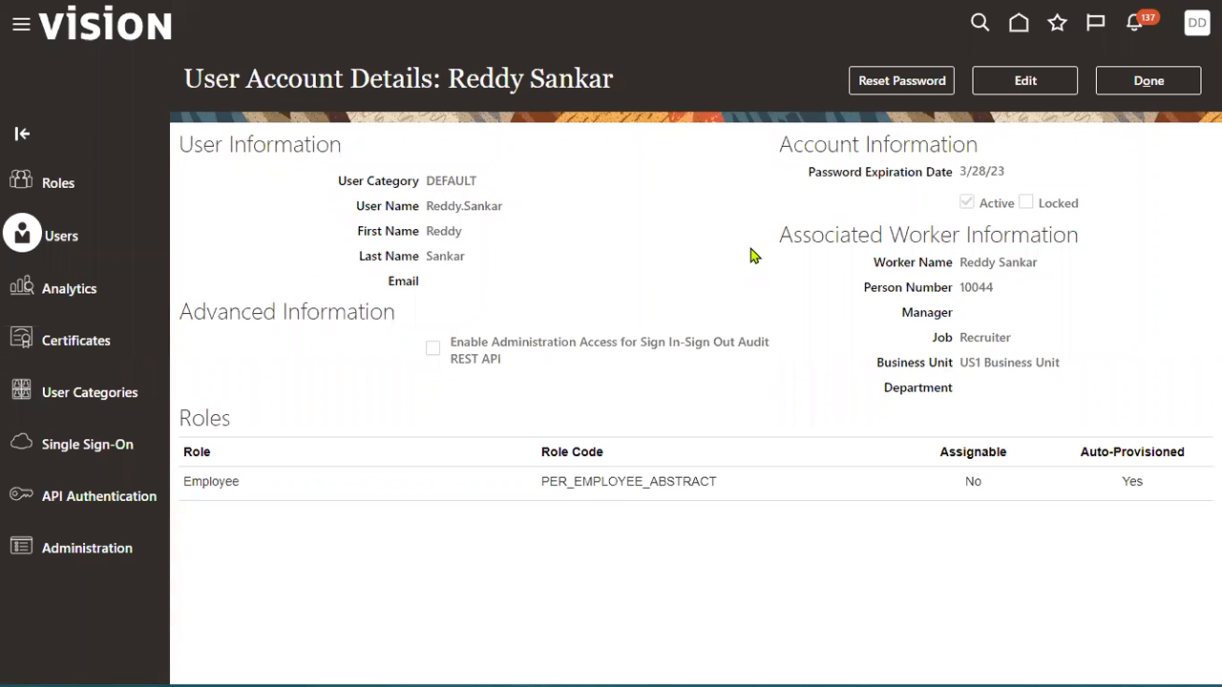
left_click(508, 482)
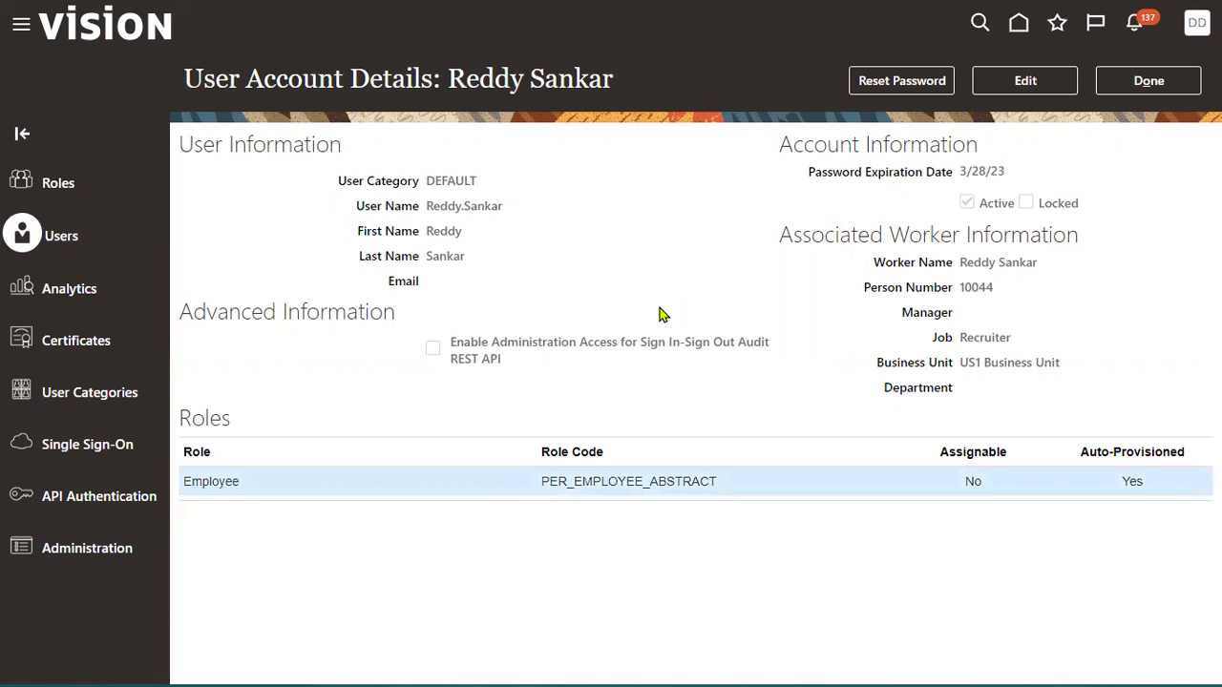
left_click(1148, 81)
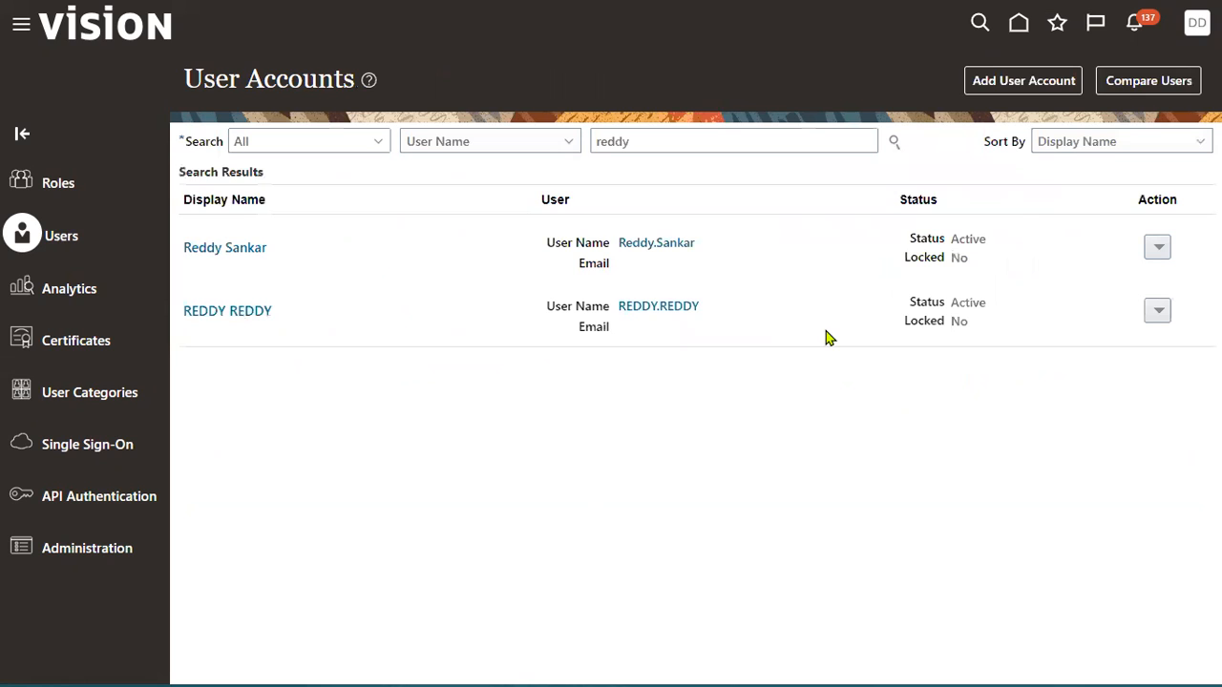
Sign out of the current session from the account menu and confirm.
left_click(1193, 29)
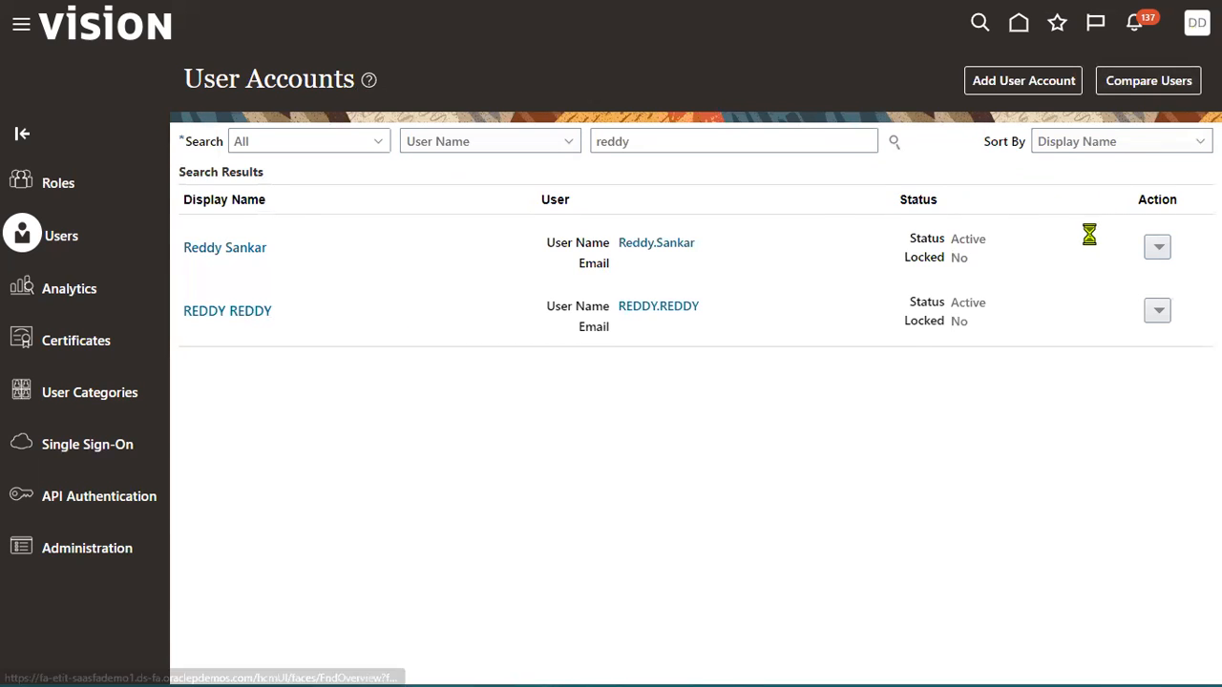
left_click(1156, 67)
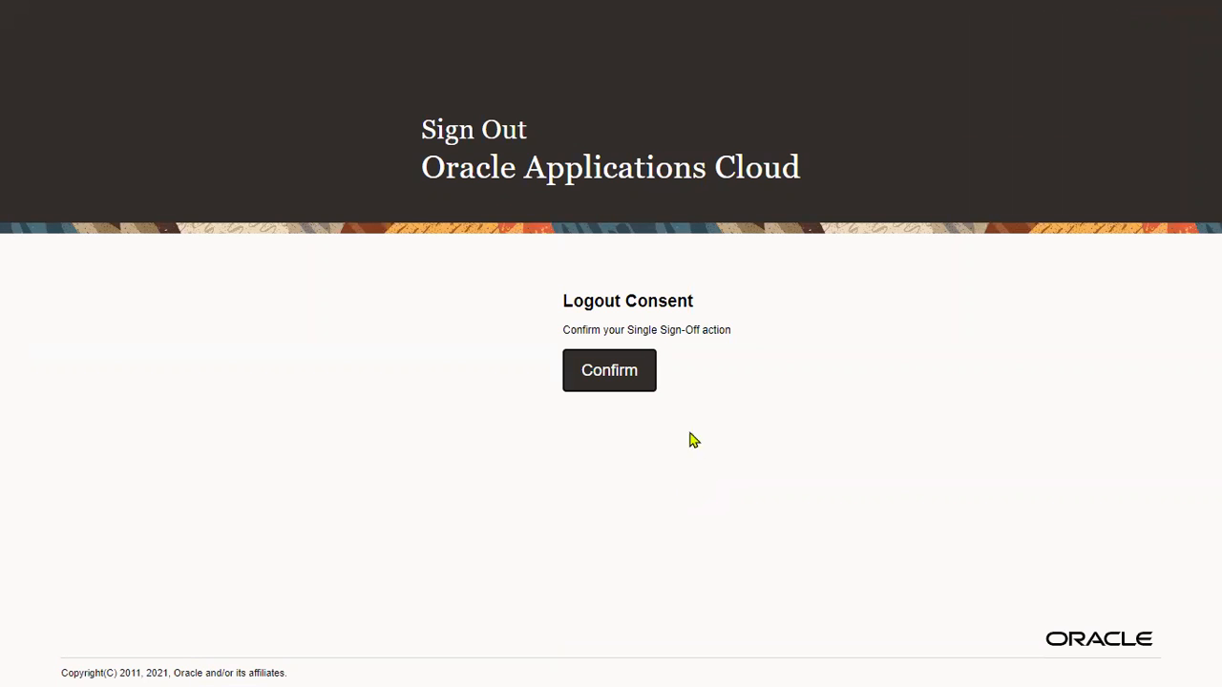
left_click(620, 372)
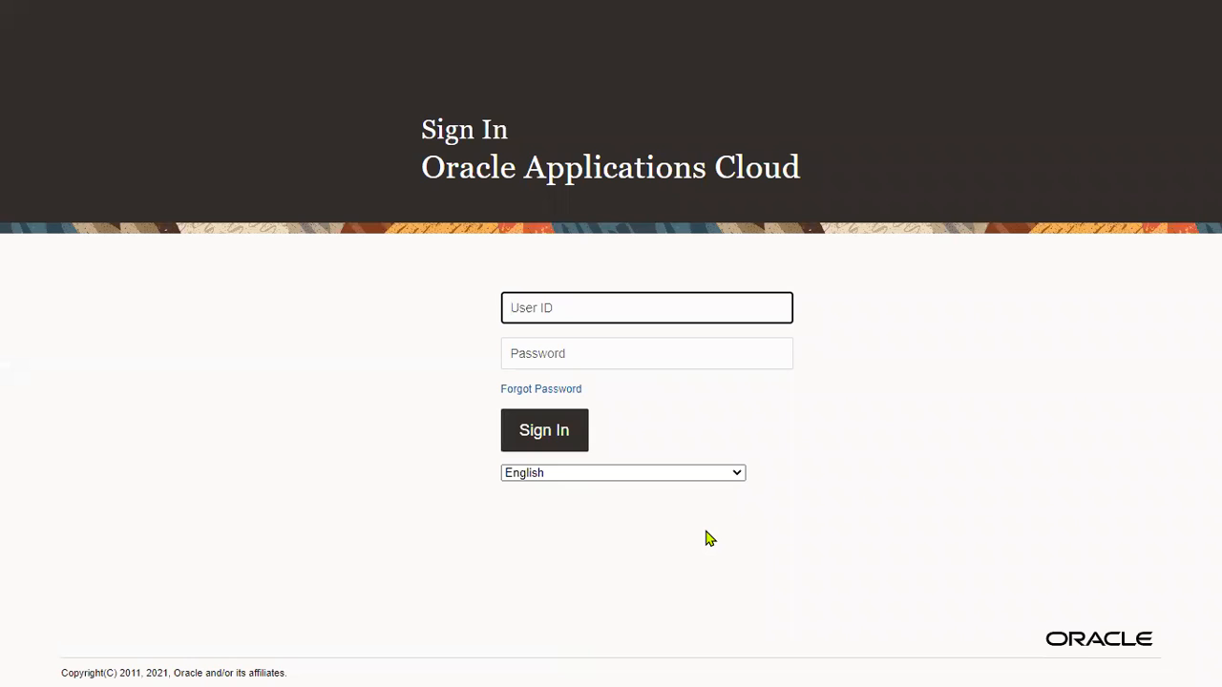
Sign in with the new hire's user ID and the reset password.
key("Tab")
type("******")
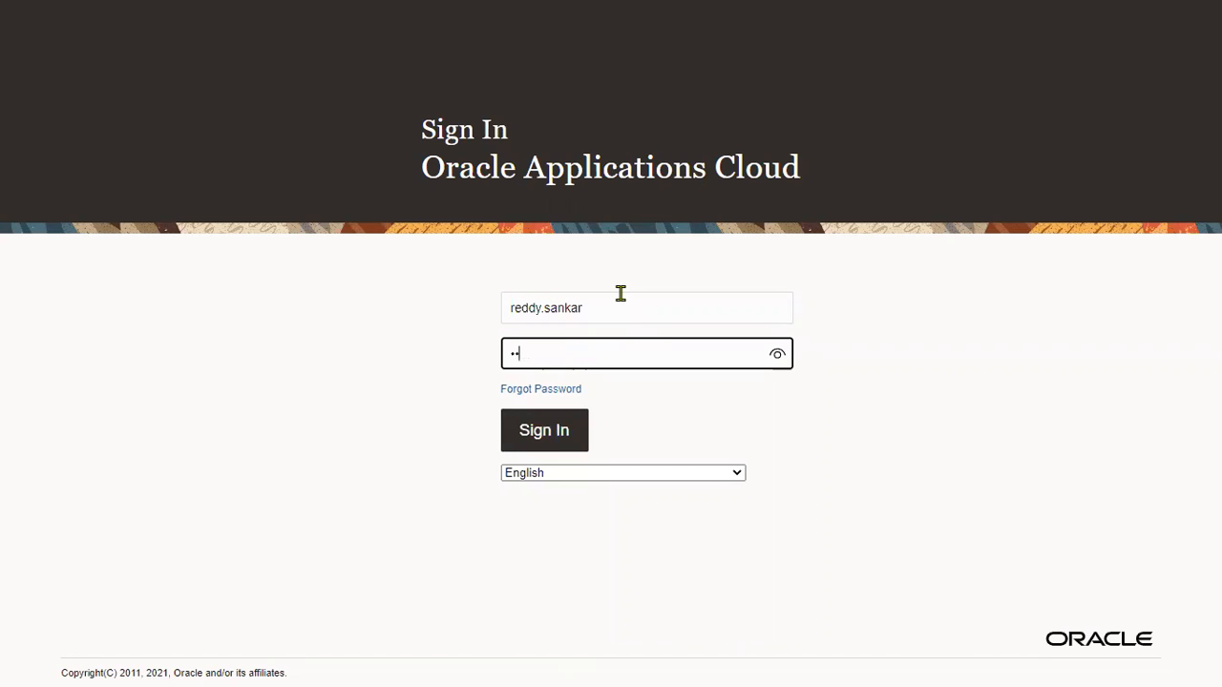
type("**")
left_click(558, 444)
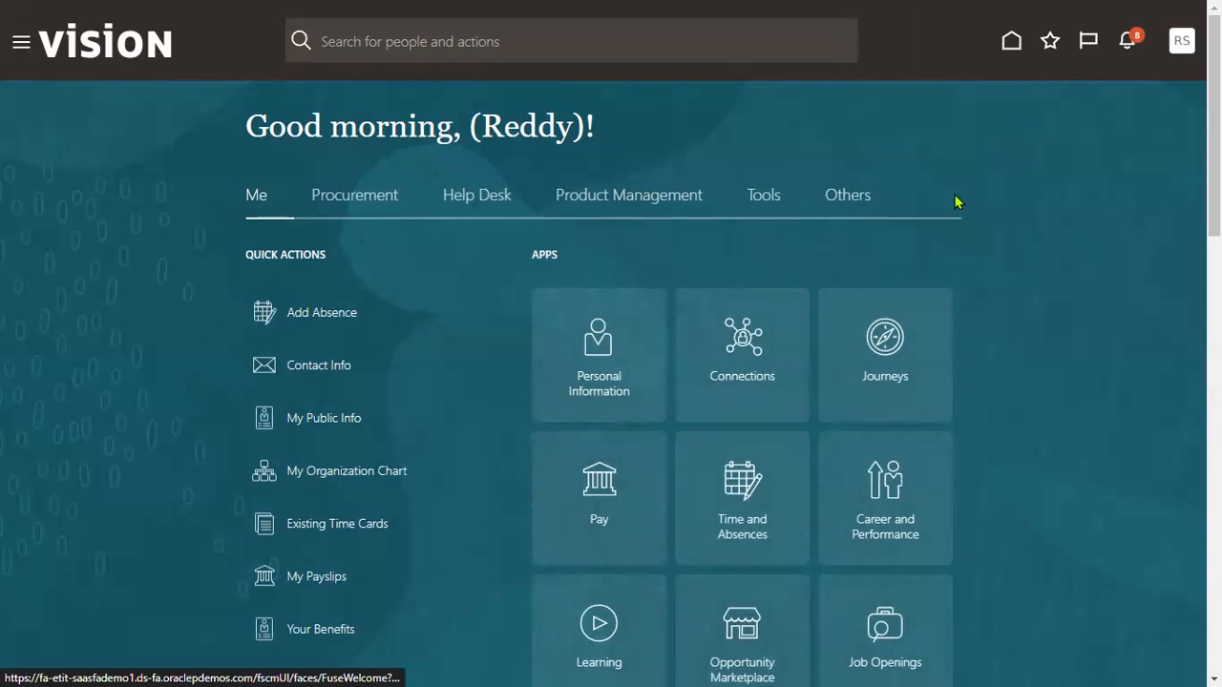
Open Career and Performance from the Navigator's Me group.
left_click(18, 45)
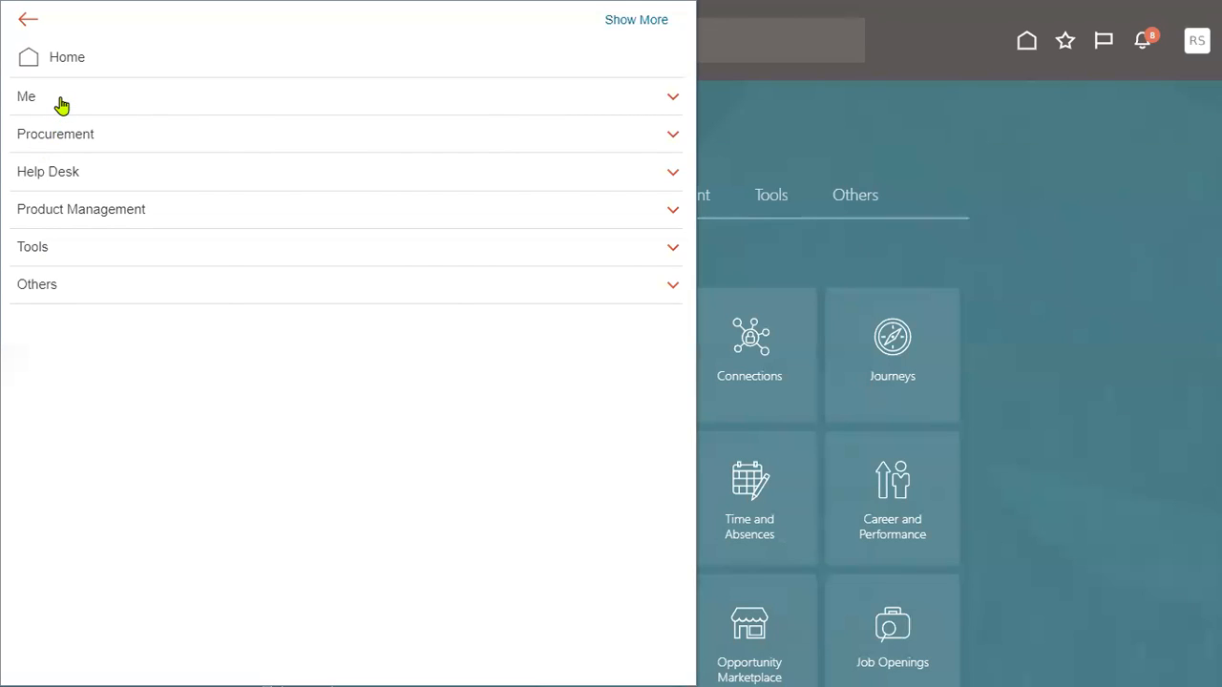
left_click(61, 103)
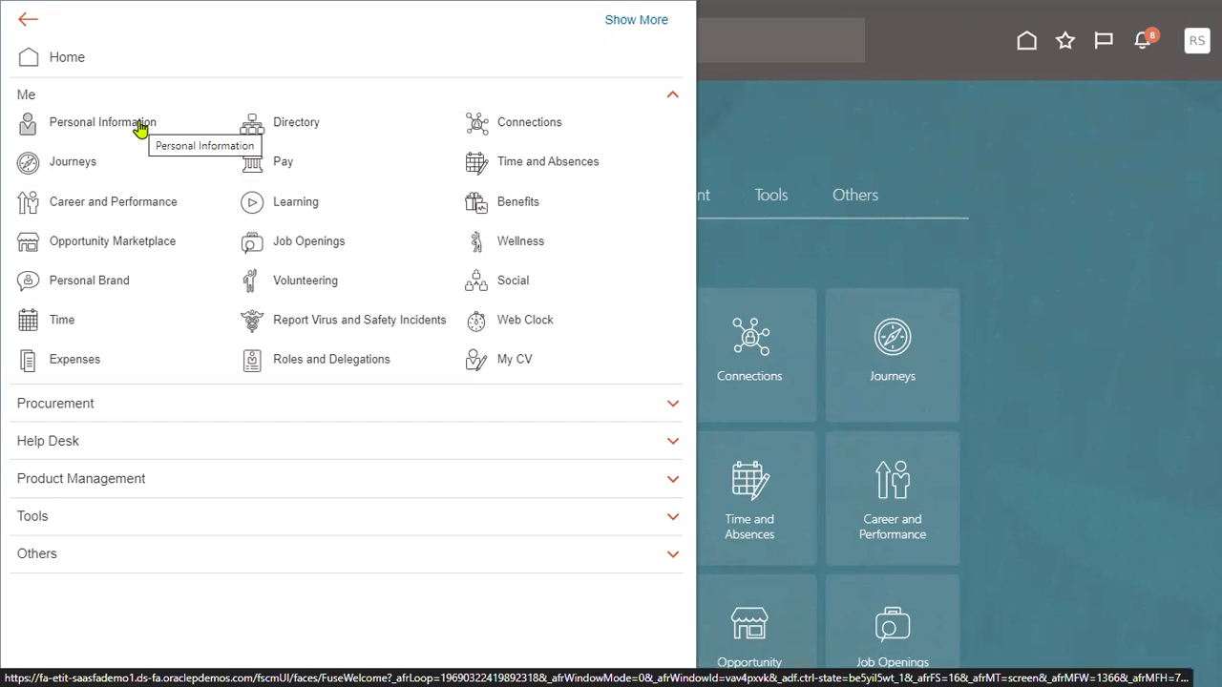
left_click(141, 206)
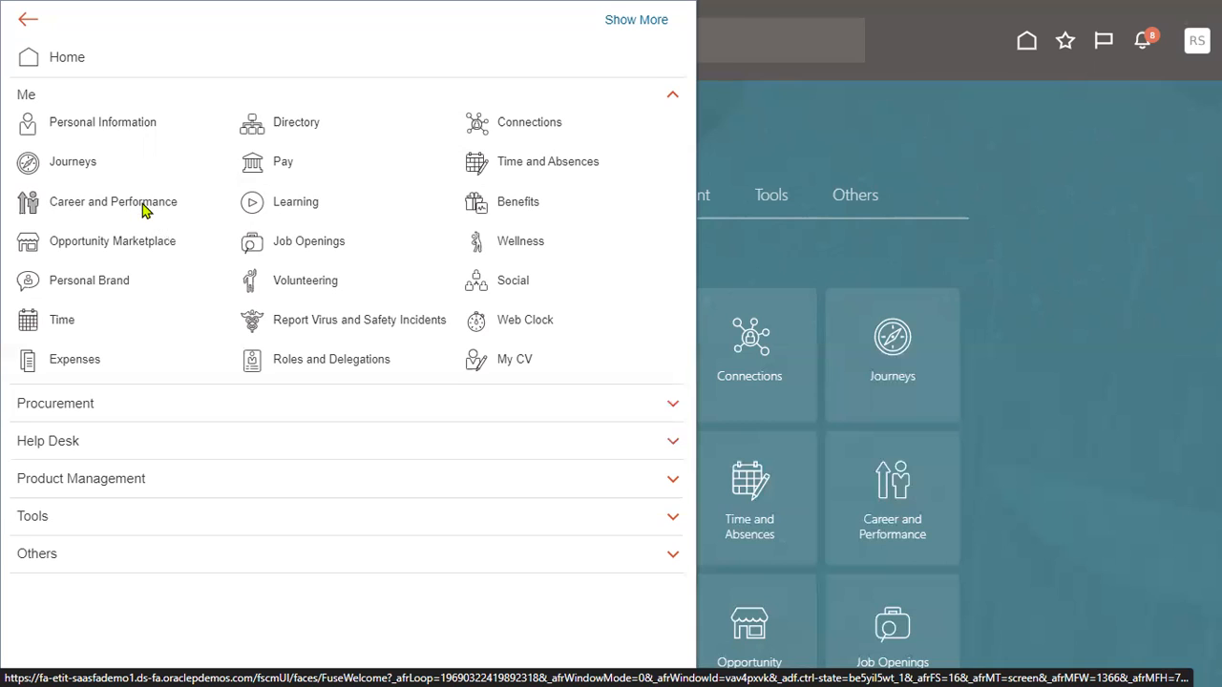
left_click(252, 202)
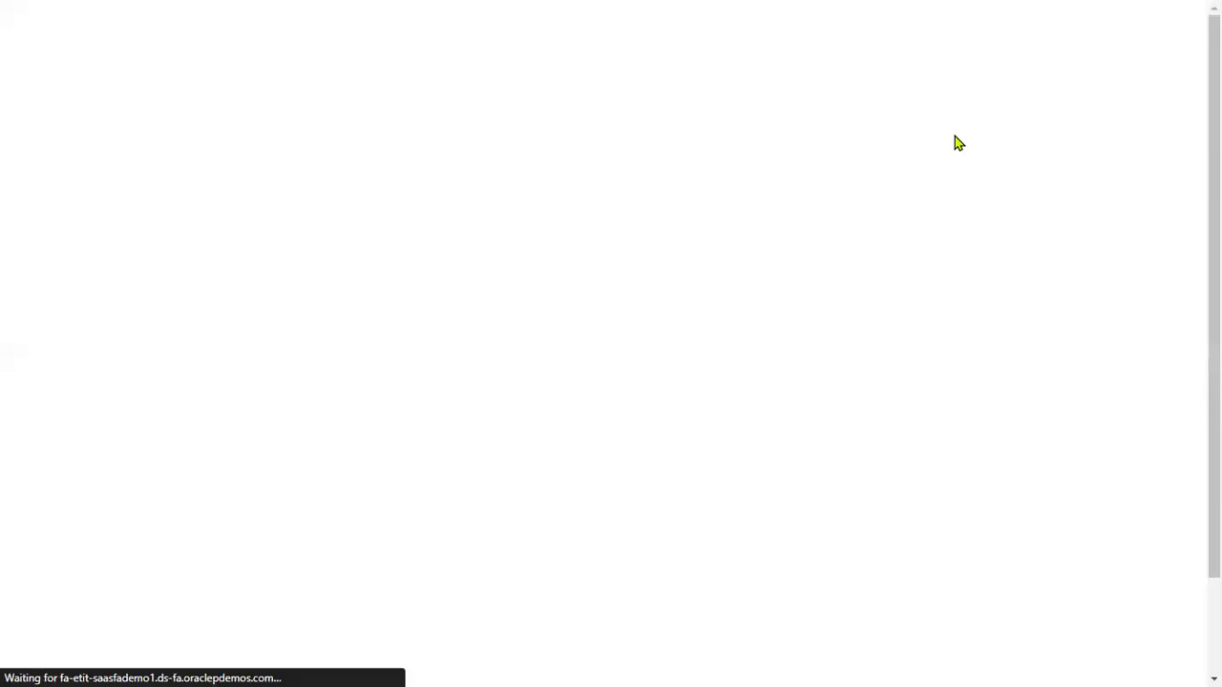
scroll(1072, 401, "down", 2)
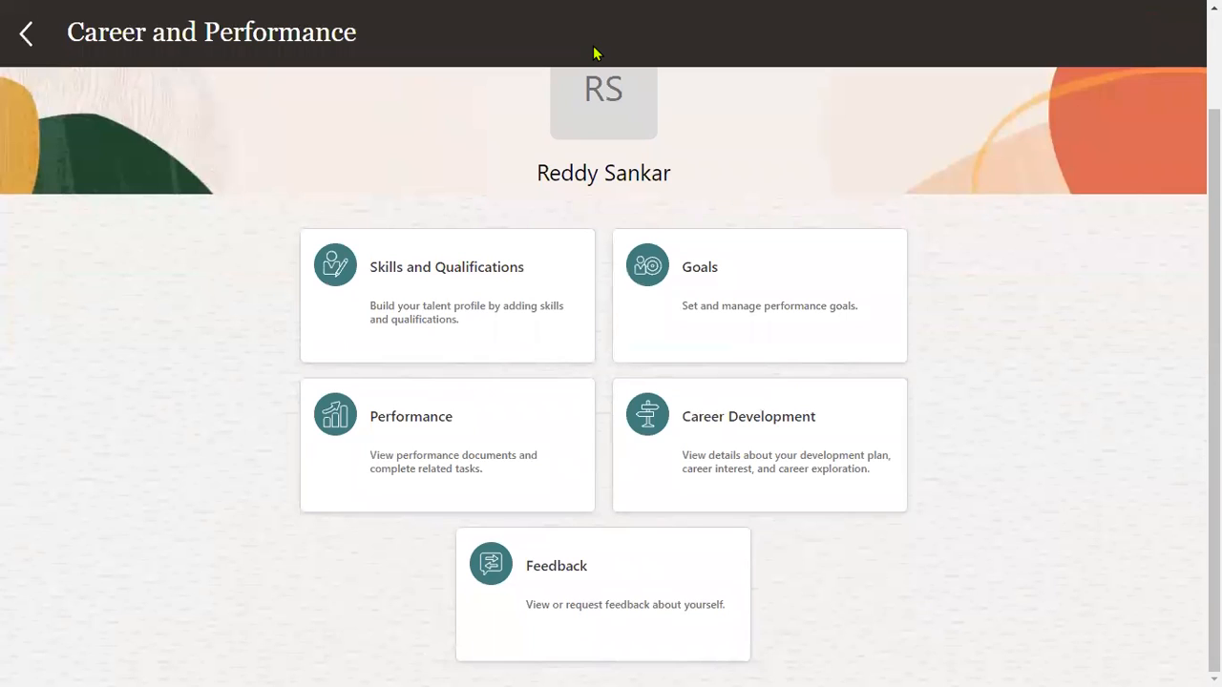
Open the Skills and Qualifications card, which shows profile strength 0 / 17.
key("ctrl+2")
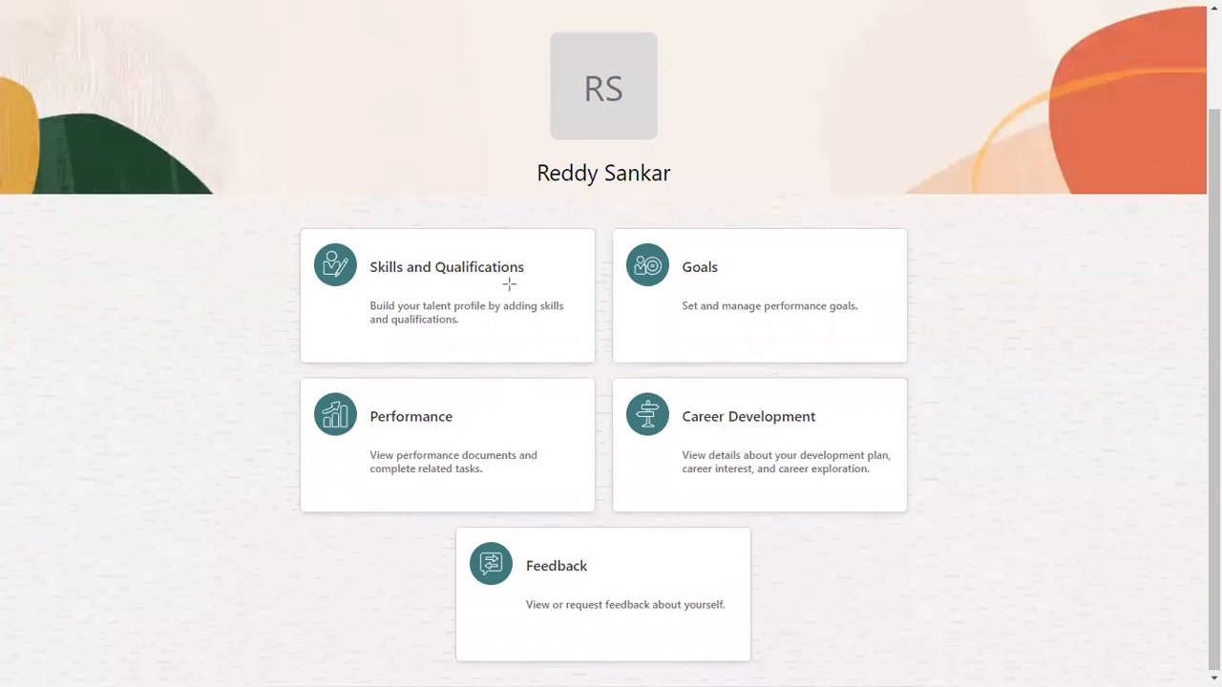
mouse_move(278, 212)
left_mouse_down()
mouse_move(373, 261)
mouse_move(557, 316)
left_mouse_up()
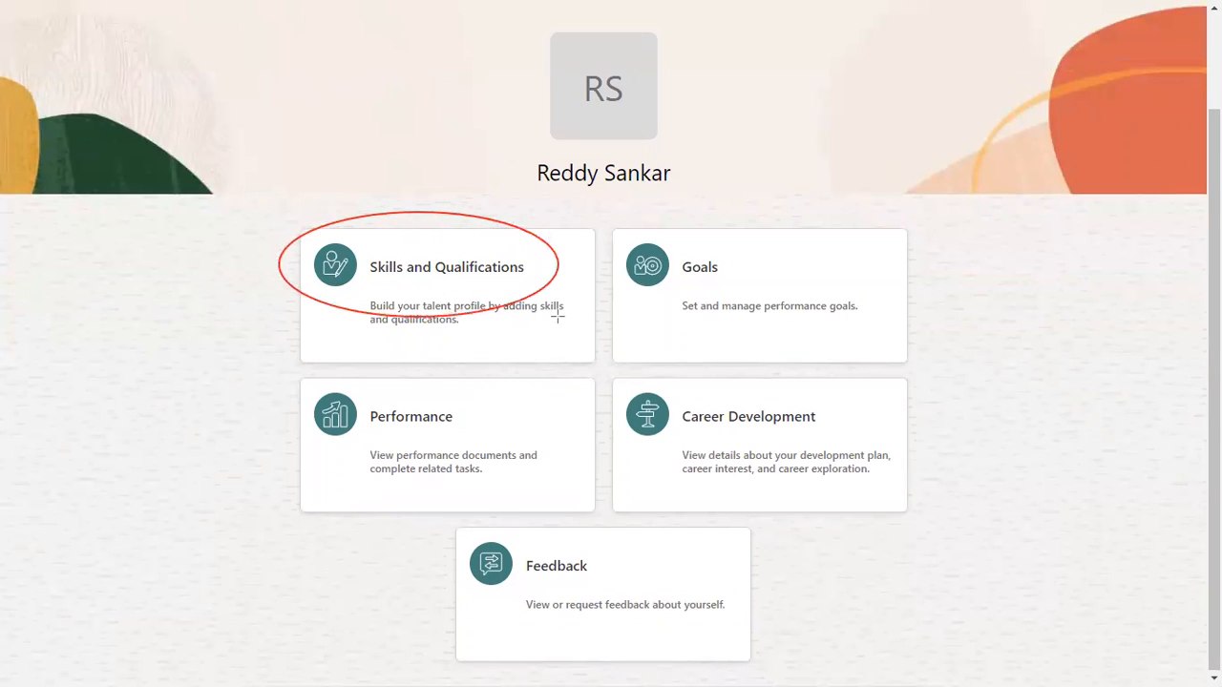
mouse_move(663, 222)
left_mouse_down()
mouse_move(741, 299)
mouse_move(793, 319)
left_mouse_up()
left_click_drag(225, 386, 490, 461)
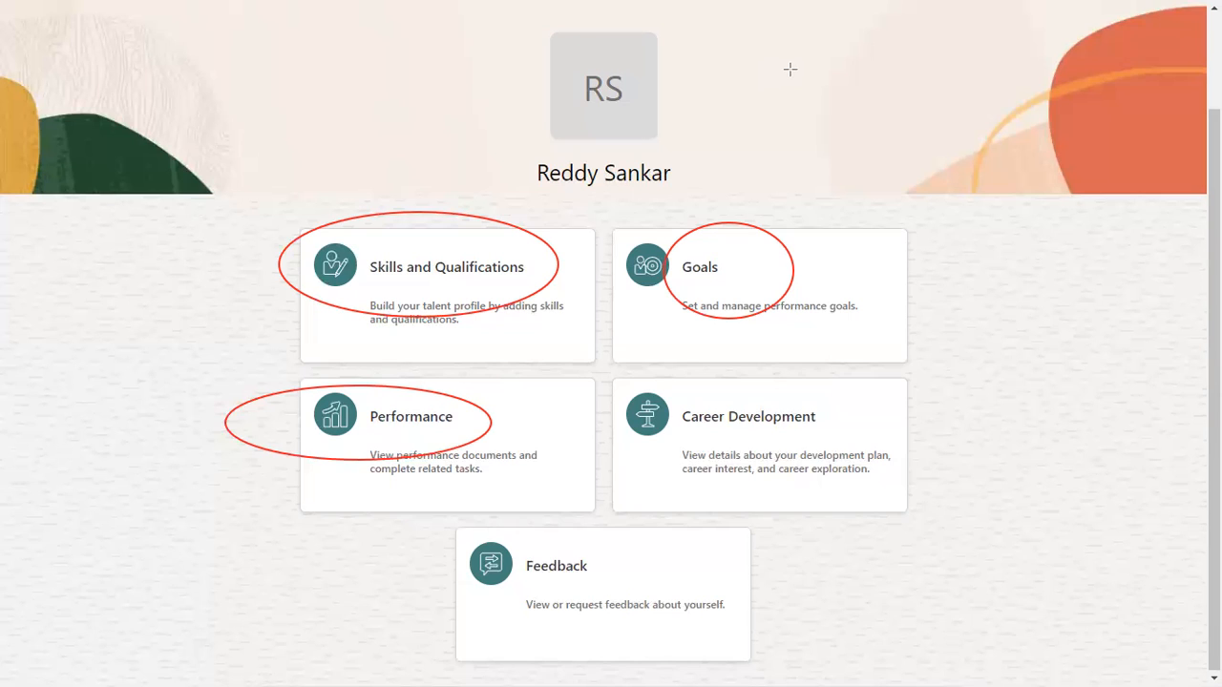
left_click(453, 282)
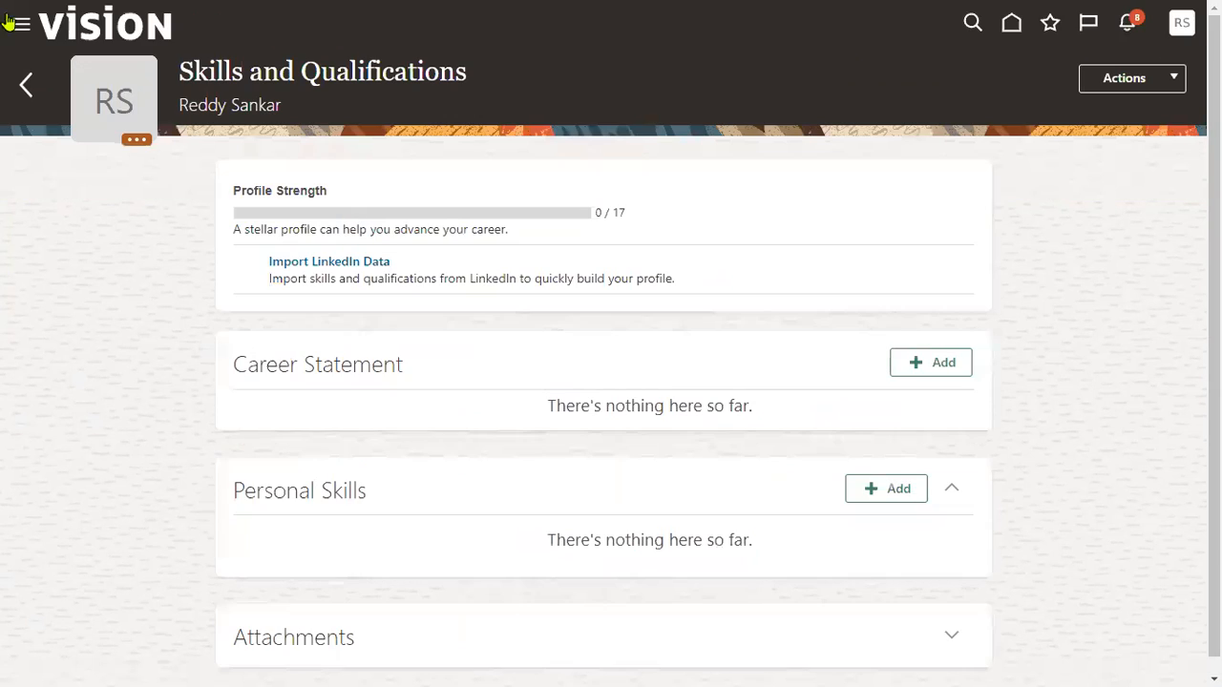
mouse_move(3, 8)
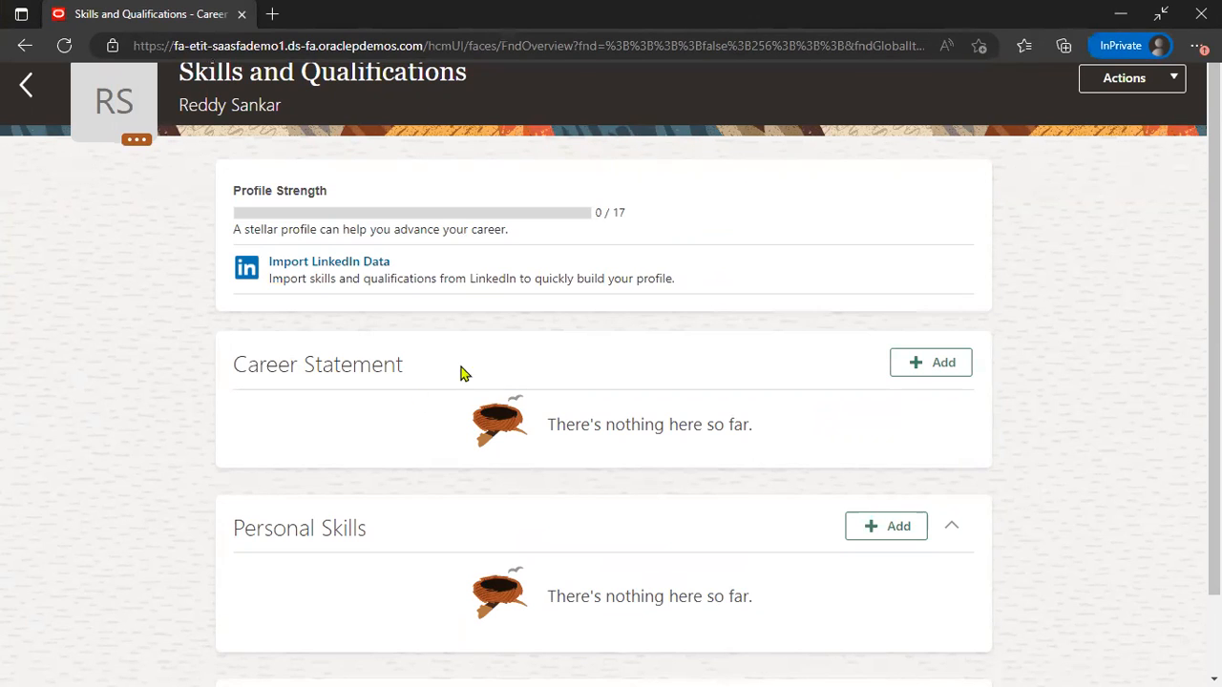
Open the Actions menu on Skills and Qualifications to see the addable entry types.
left_click_drag(245, 361, 334, 366)
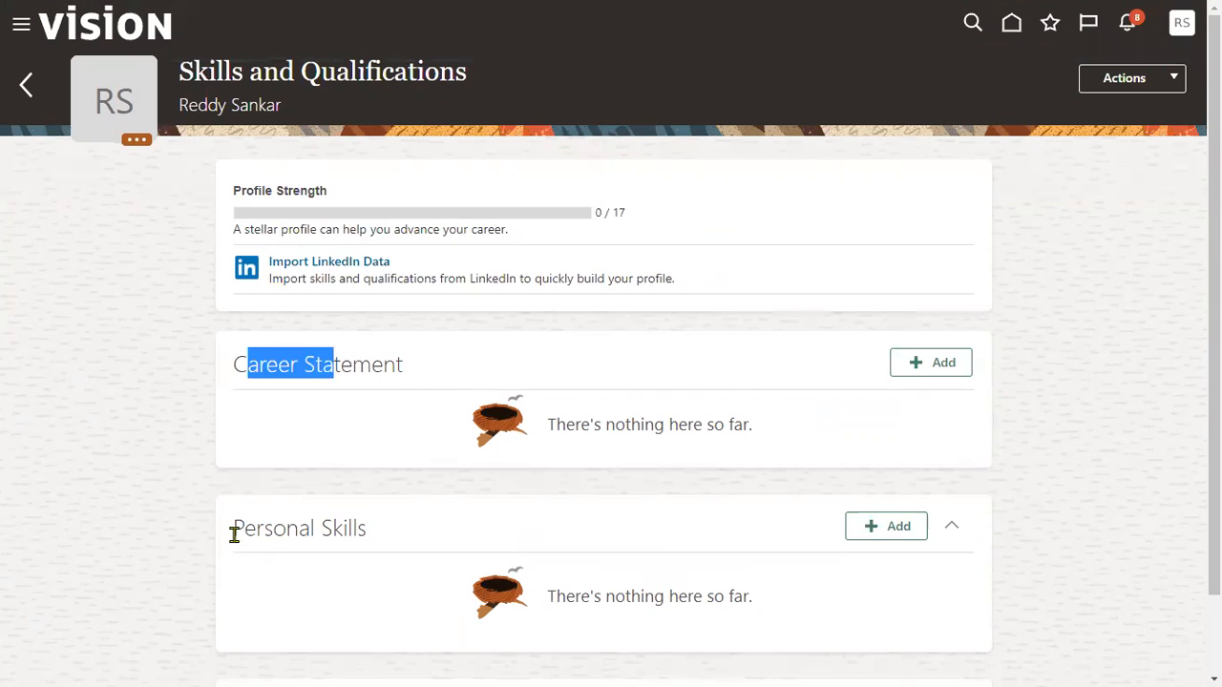
left_click_drag(233, 534, 367, 534)
left_click(191, 344)
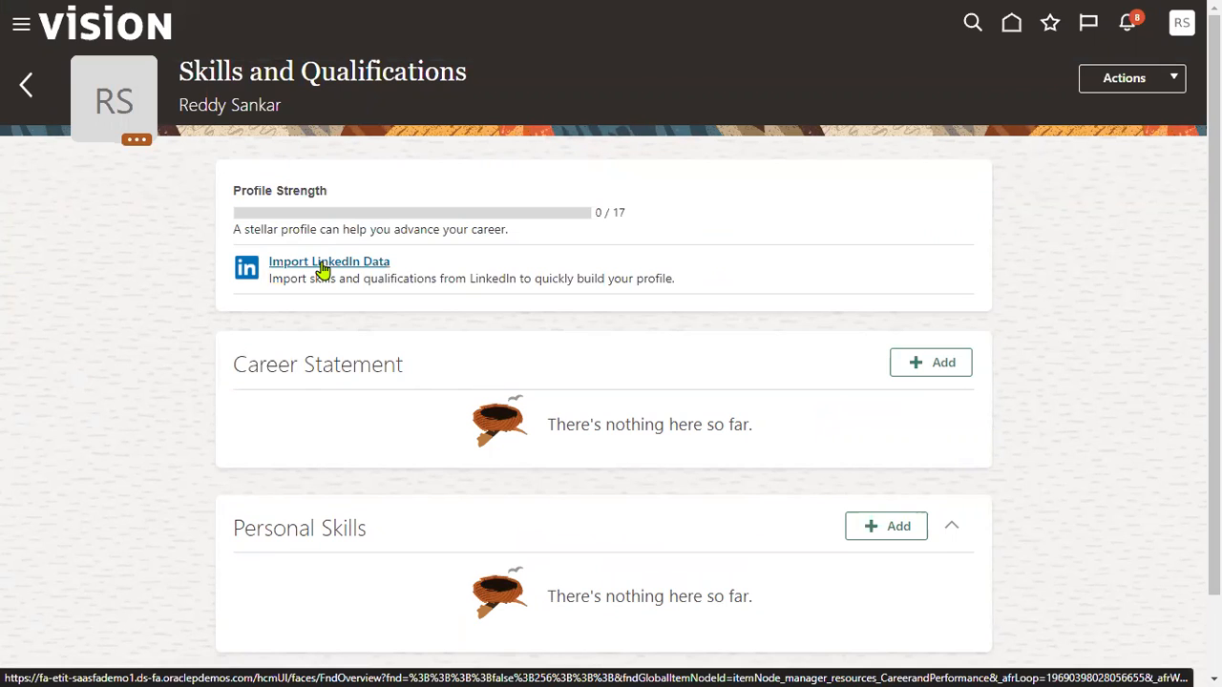
left_click(1154, 84)
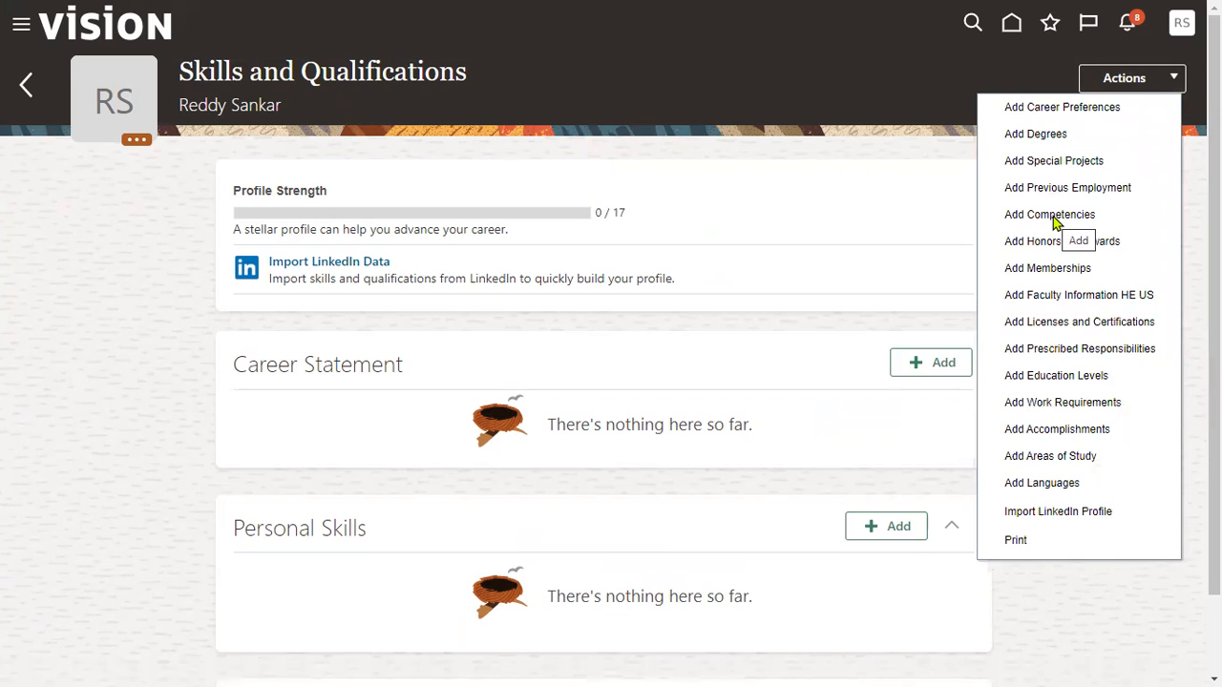
Choose Add Degrees, expand the Degrees section, and add a new degree entry.
left_click(1035, 134)
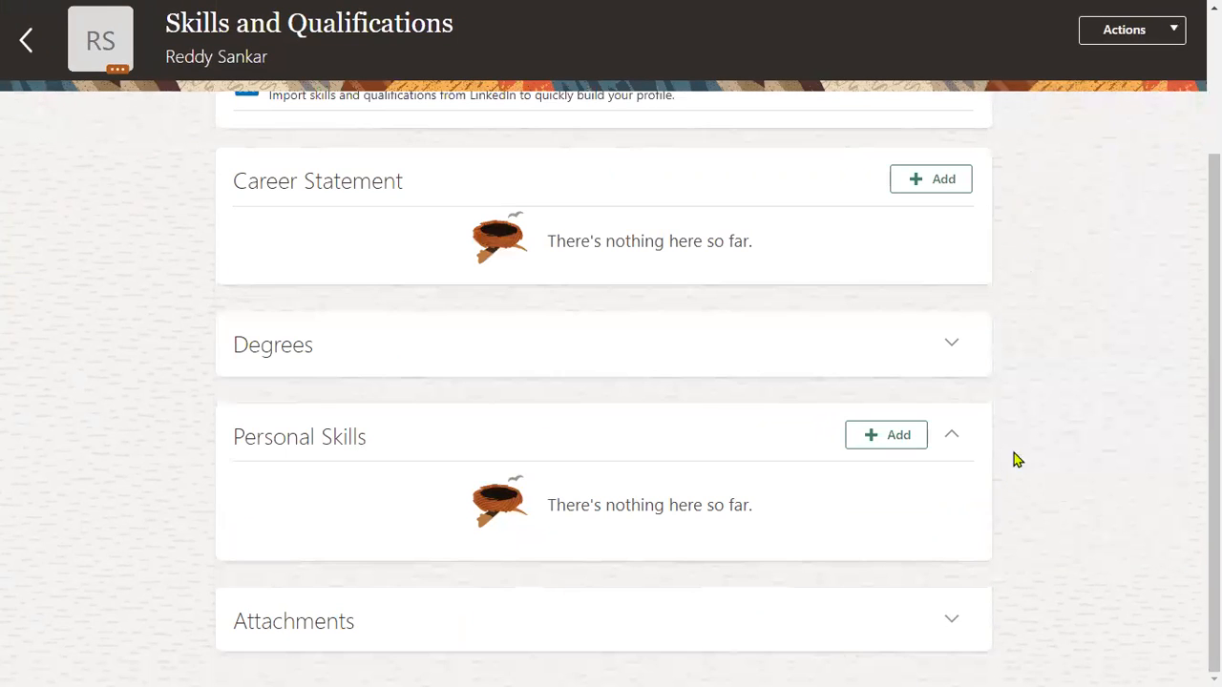
left_click_drag(235, 345, 314, 352)
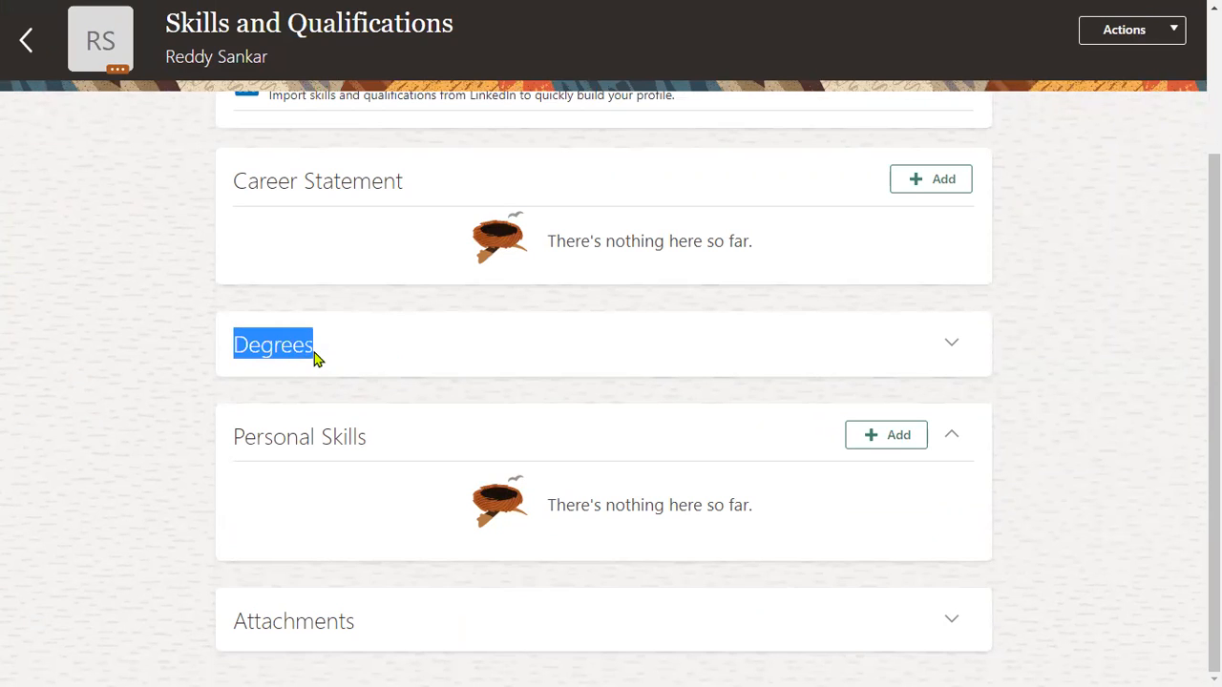
left_click(952, 345)
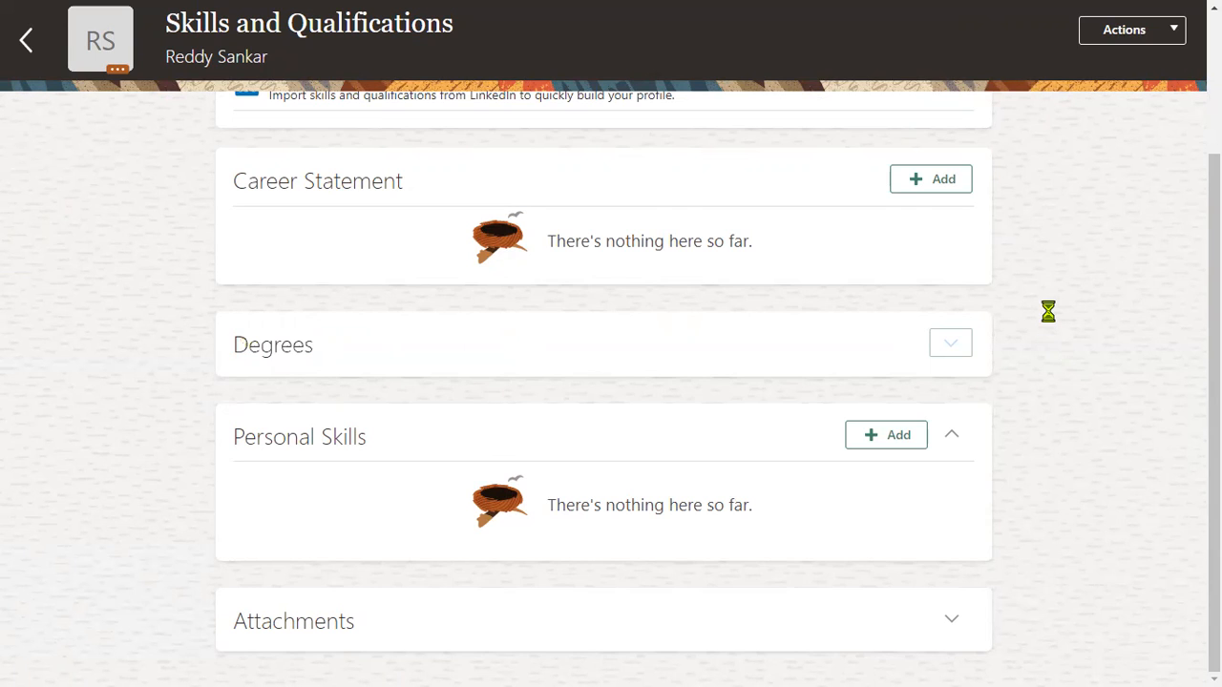
left_click_drag(229, 346, 328, 346)
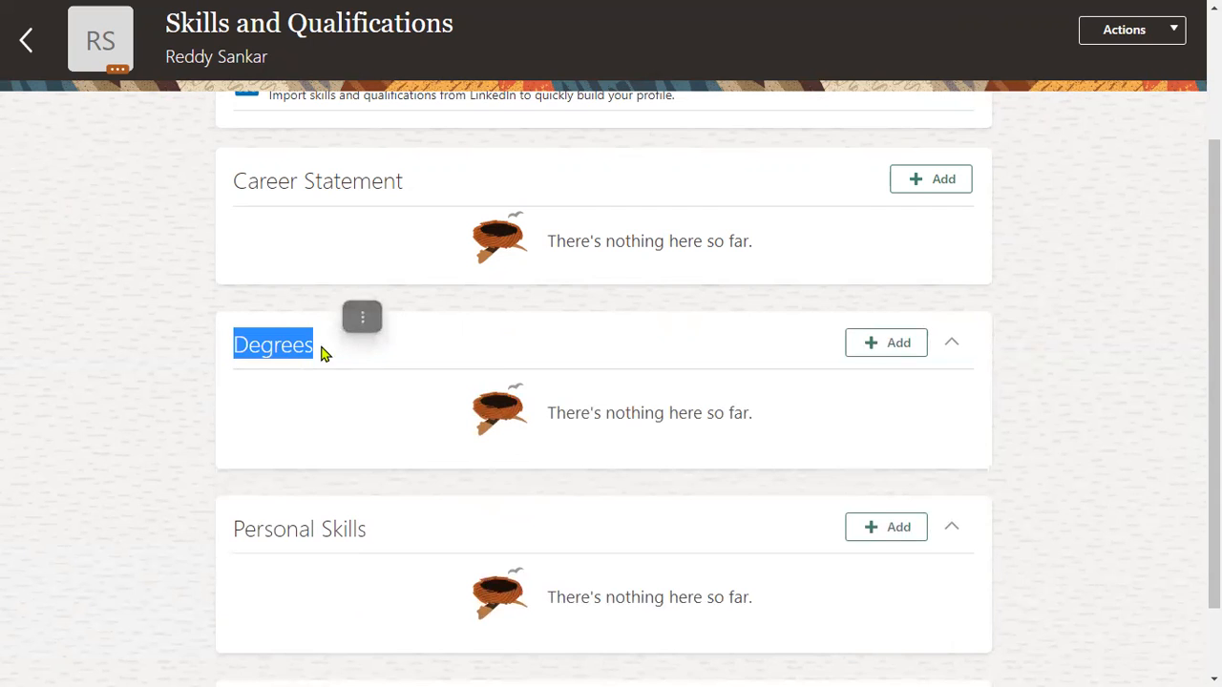
left_click(342, 345)
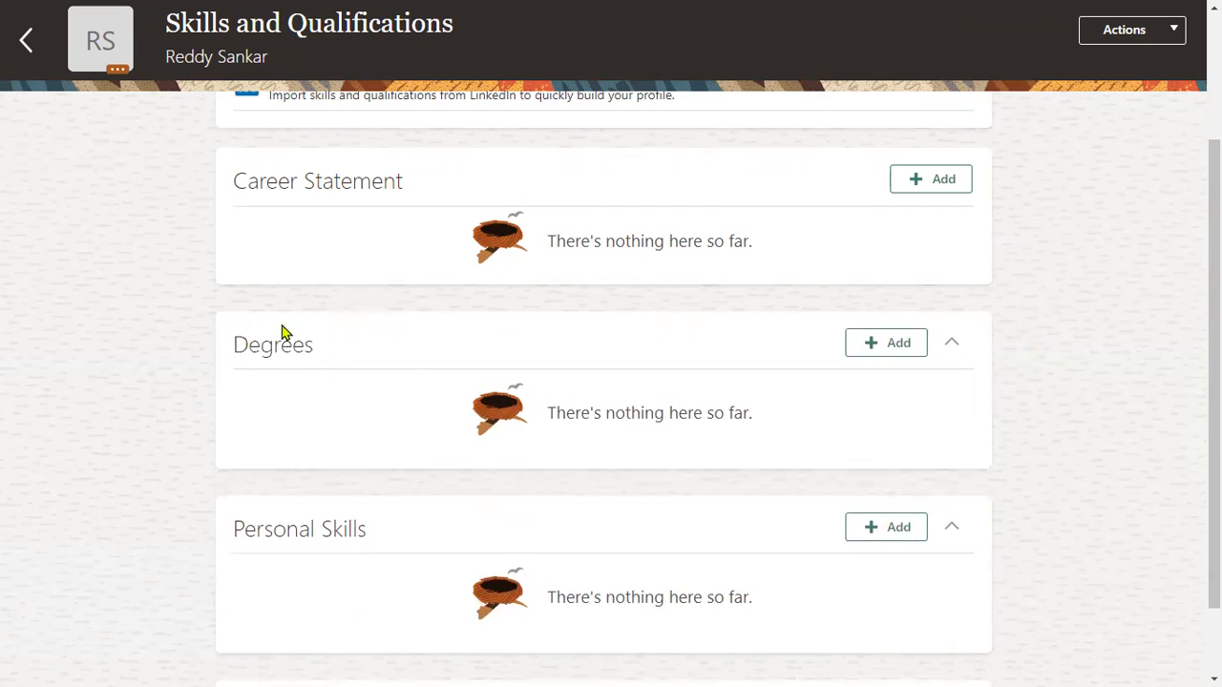
left_click(877, 345)
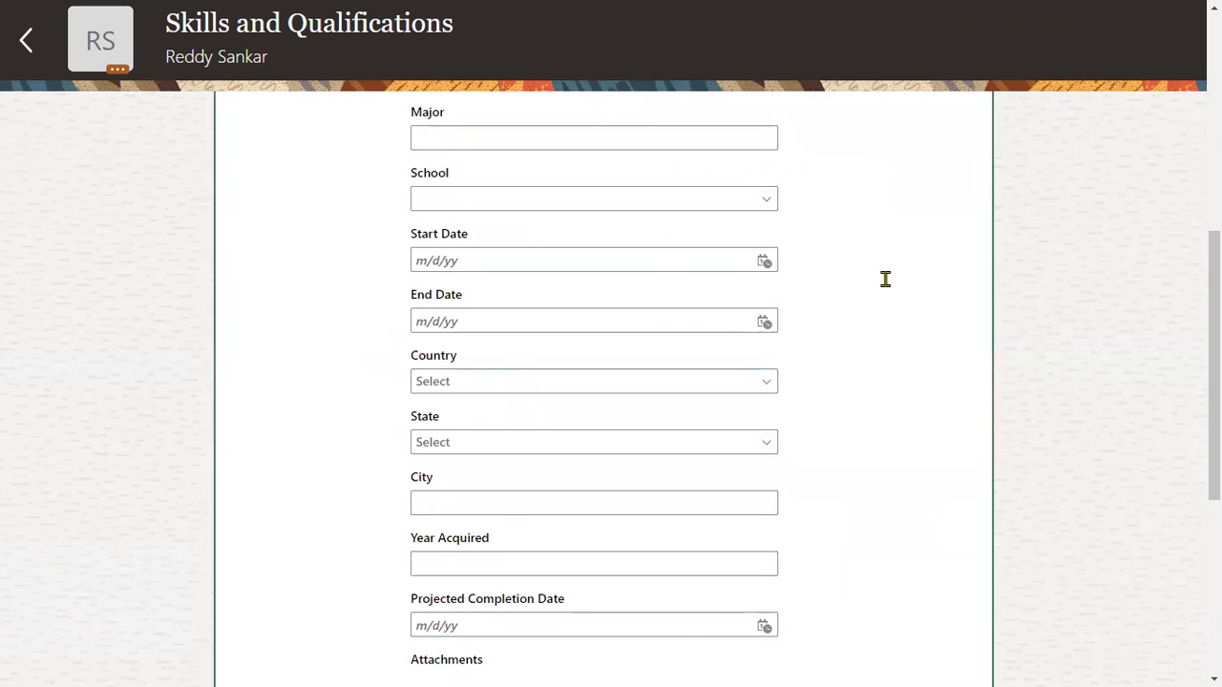
Set the degree to BS - Bachelor of Science and the school to ABEU Colégios.
scroll(734, 503, "up", 5)
scroll(735, 503, "down", 3)
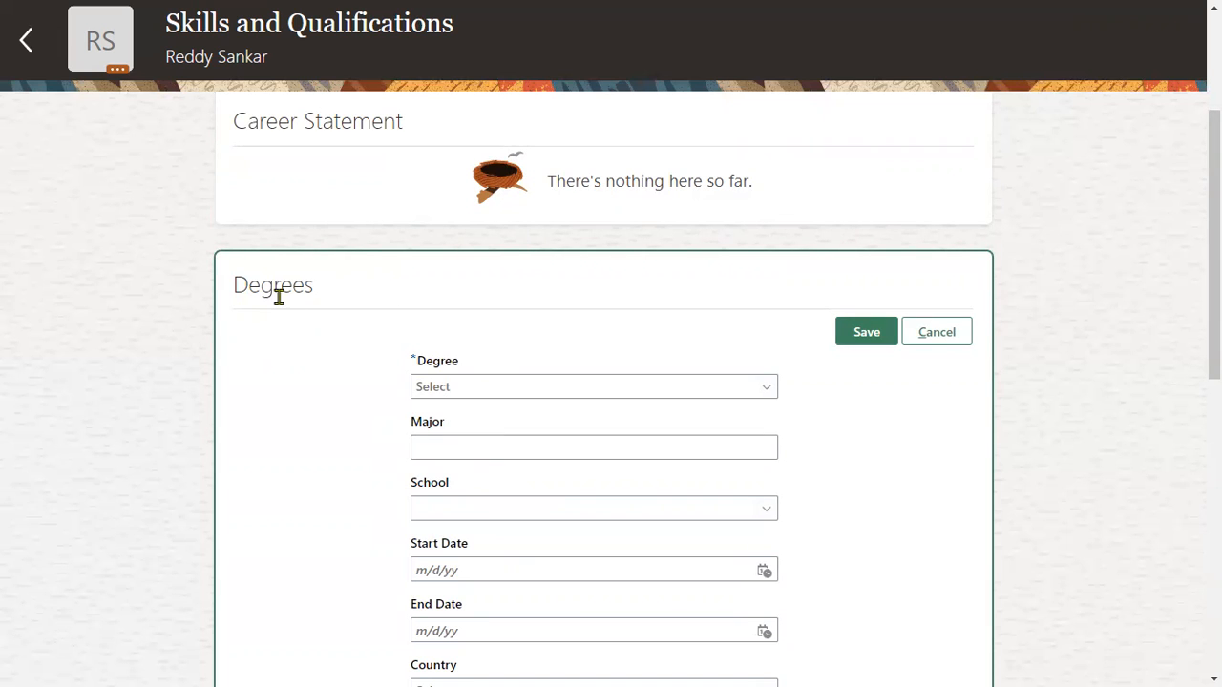
left_click(498, 382)
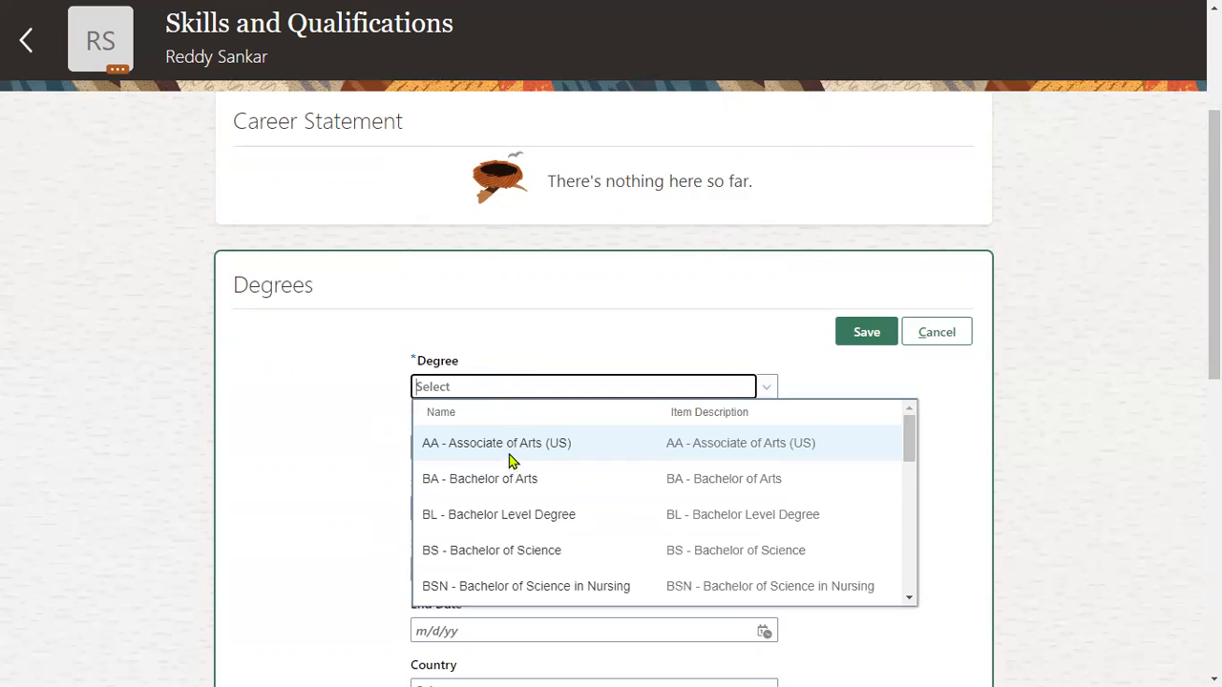
left_click(556, 552)
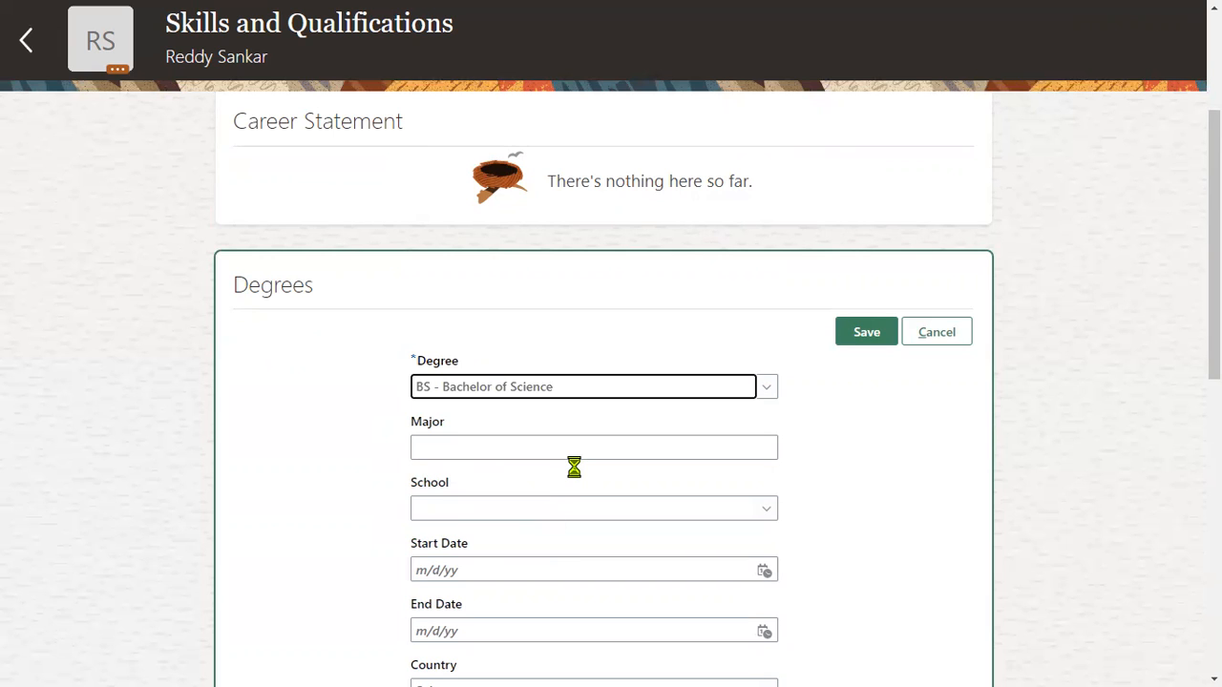
scroll(573, 467, "down", 2)
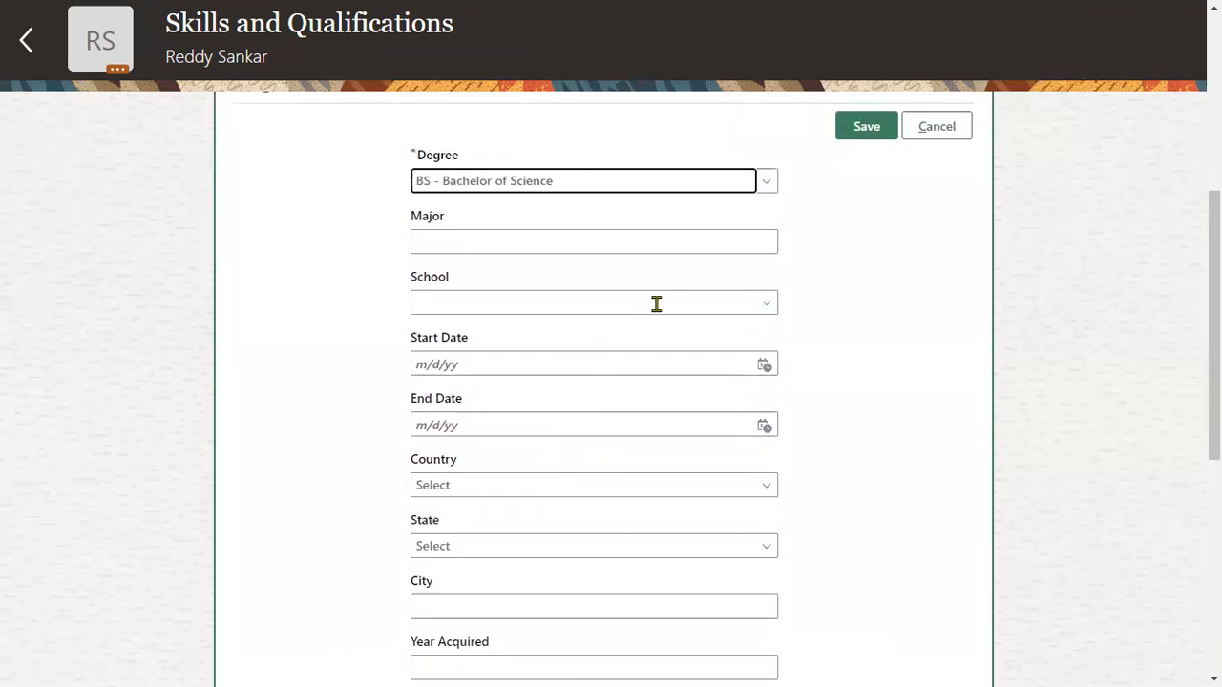
left_click(655, 304)
left_click(625, 446)
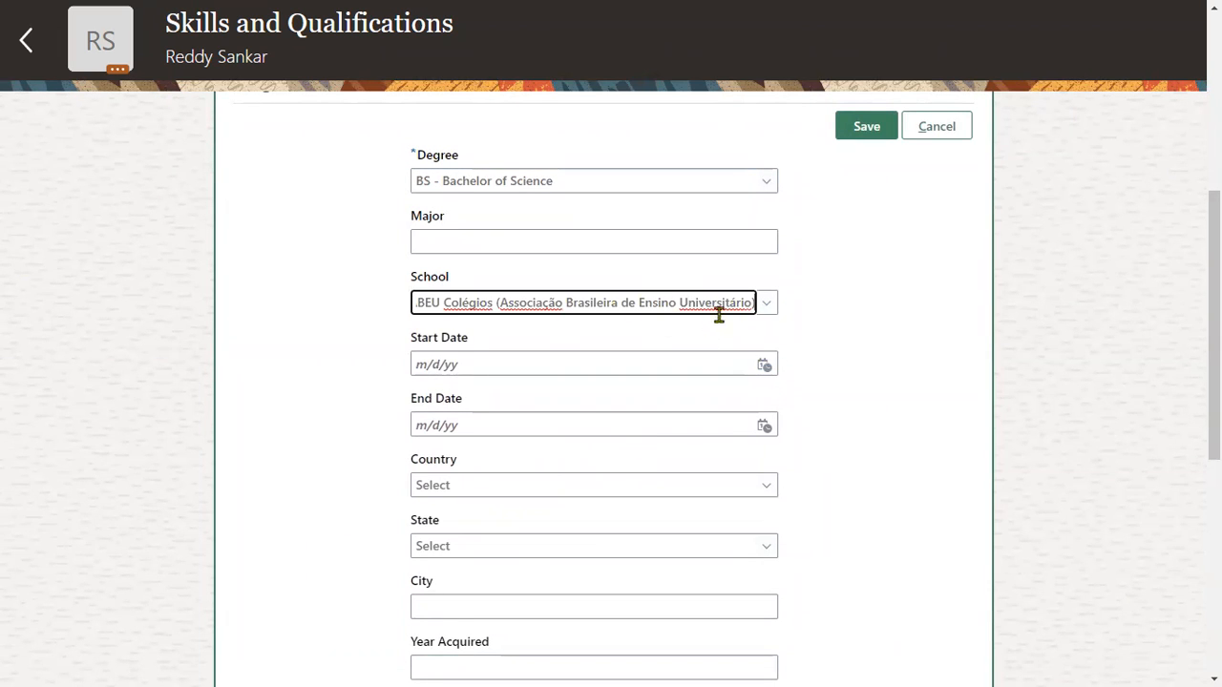
Set the degree's start date to 1/1/20 and end date to 12/28/22.
left_click(767, 366)
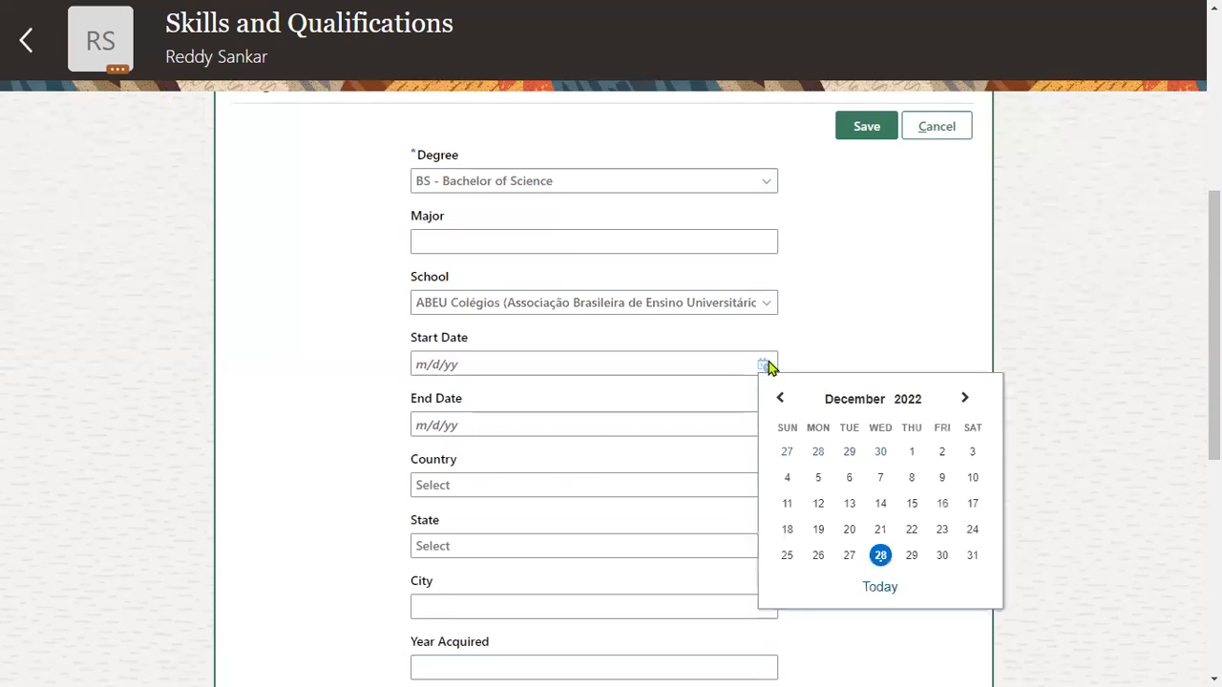
left_click(908, 404)
left_click(807, 436)
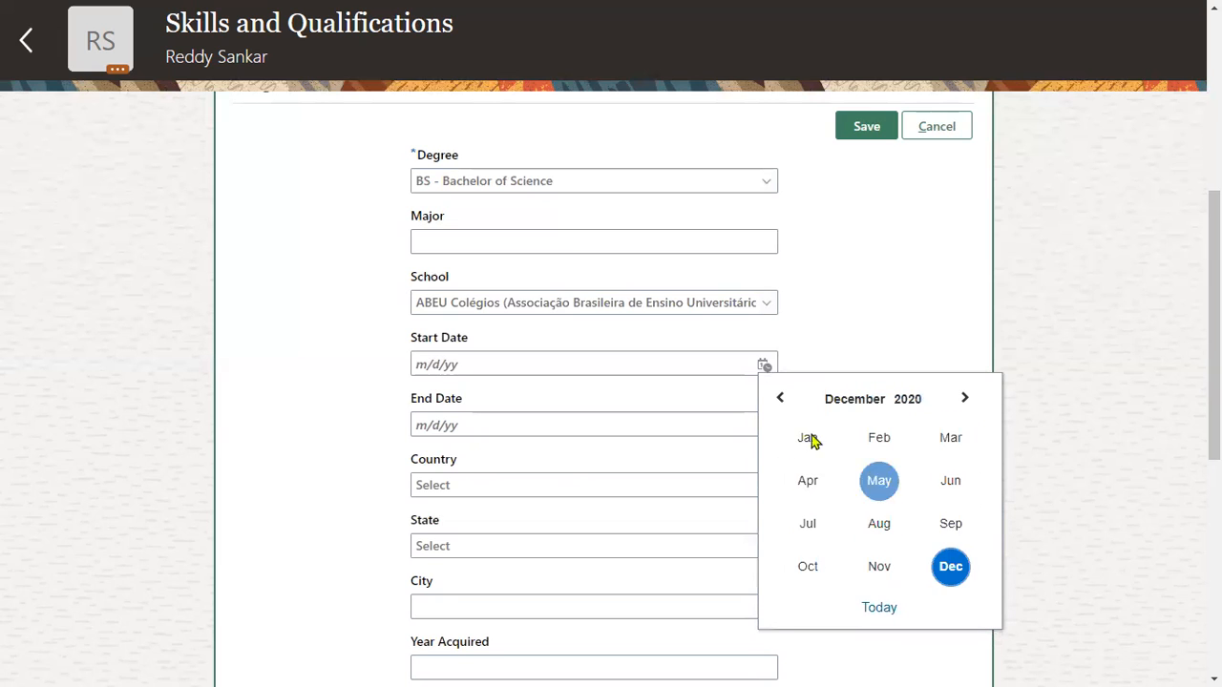
left_click(807, 437)
left_click(876, 453)
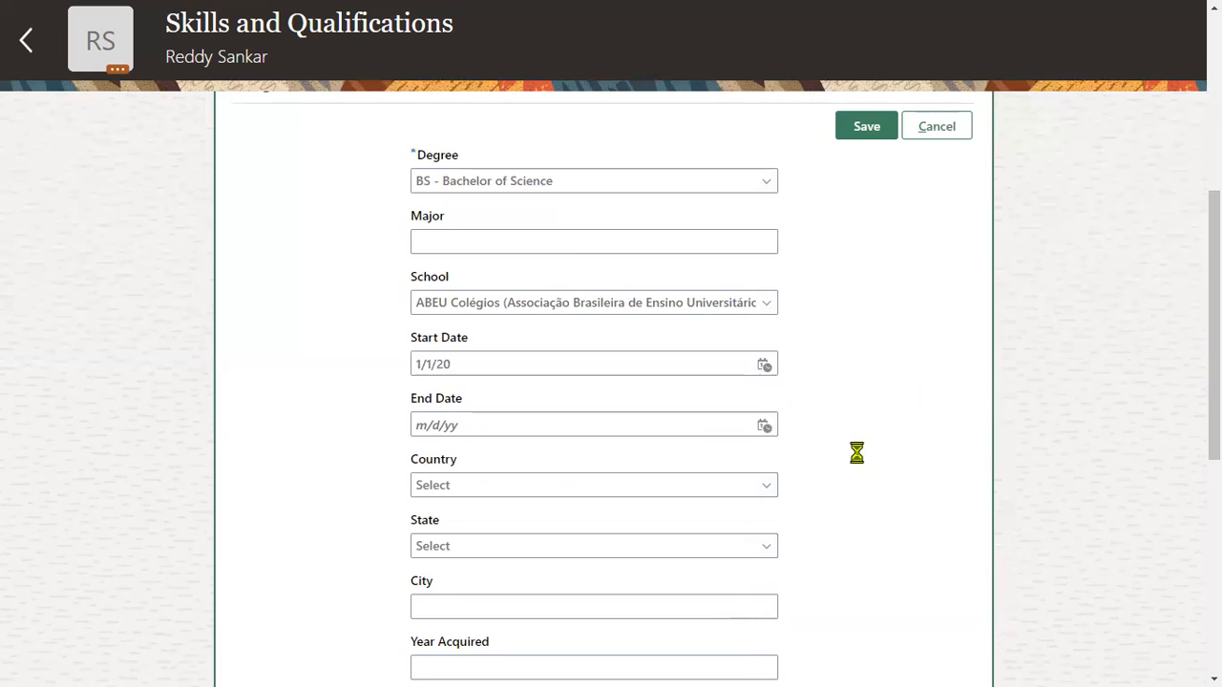
left_click(765, 427)
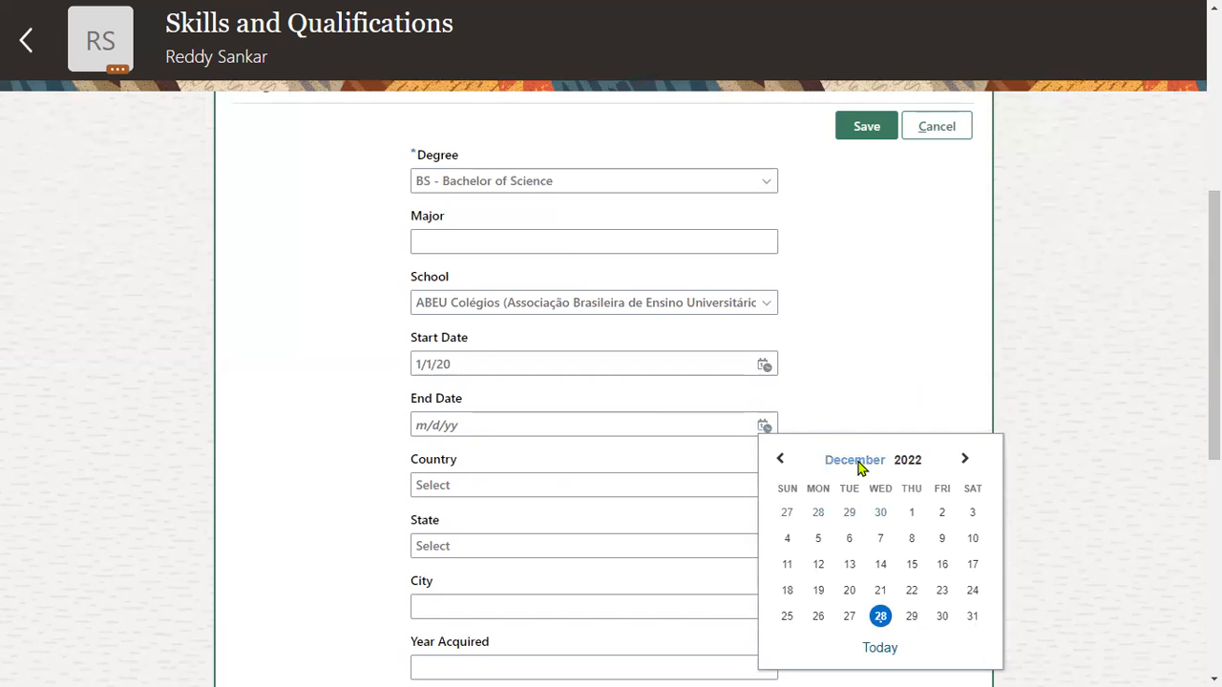
left_click(880, 644)
Set the country to United States, the state to CA, and the city to California.
scroll(510, 477, "down", 3)
left_click(524, 175)
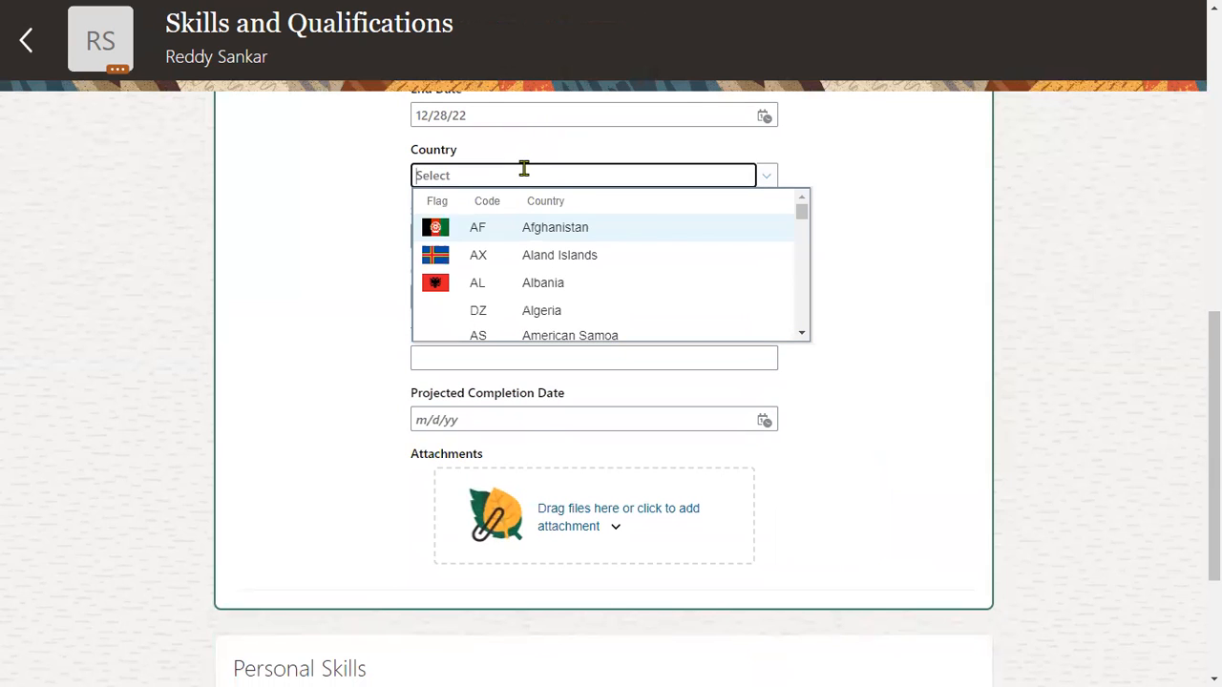
type("uni")
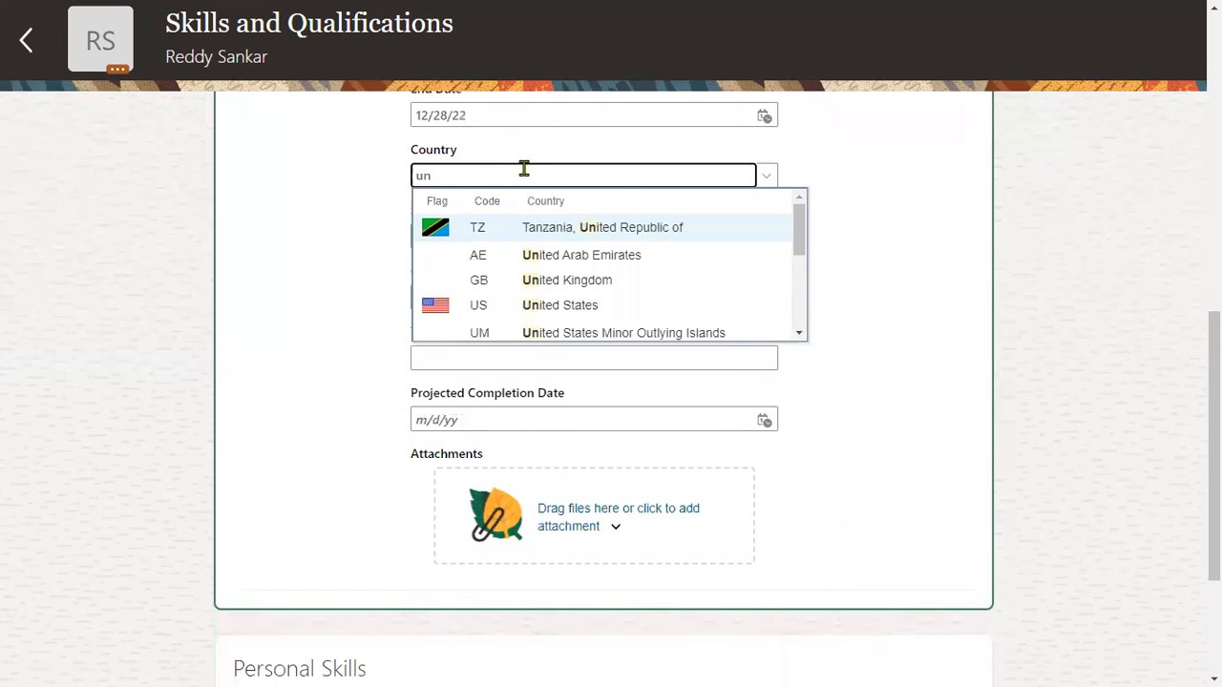
left_click(580, 312)
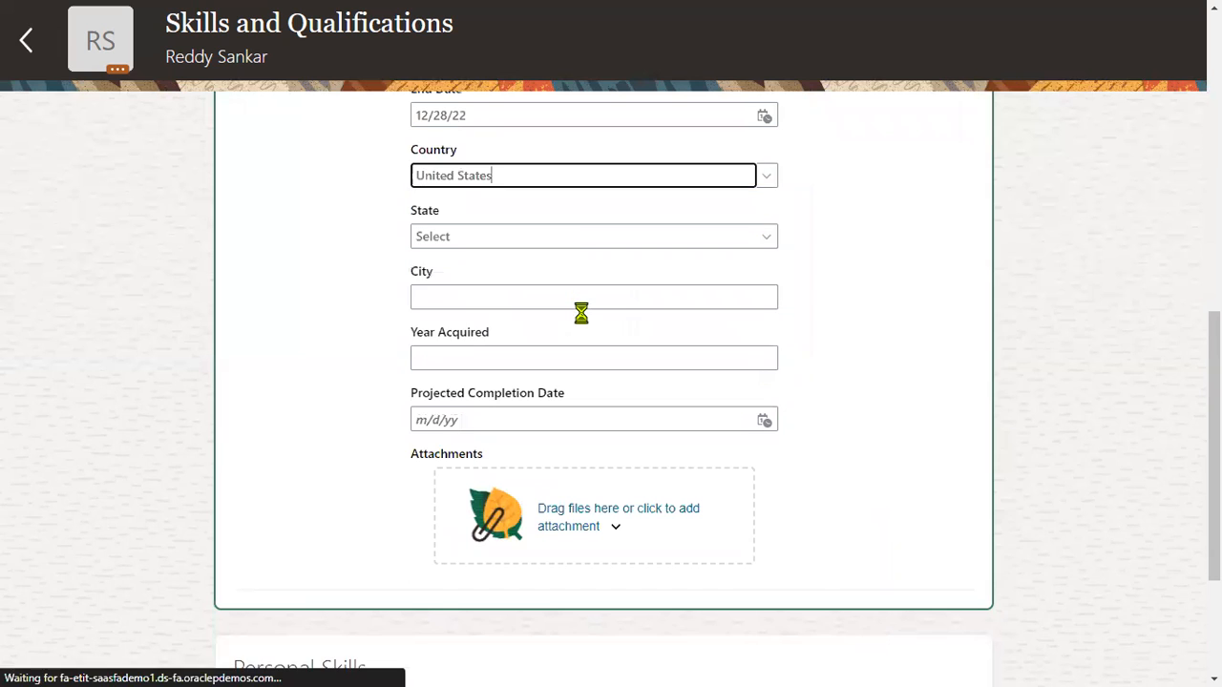
left_click(583, 238)
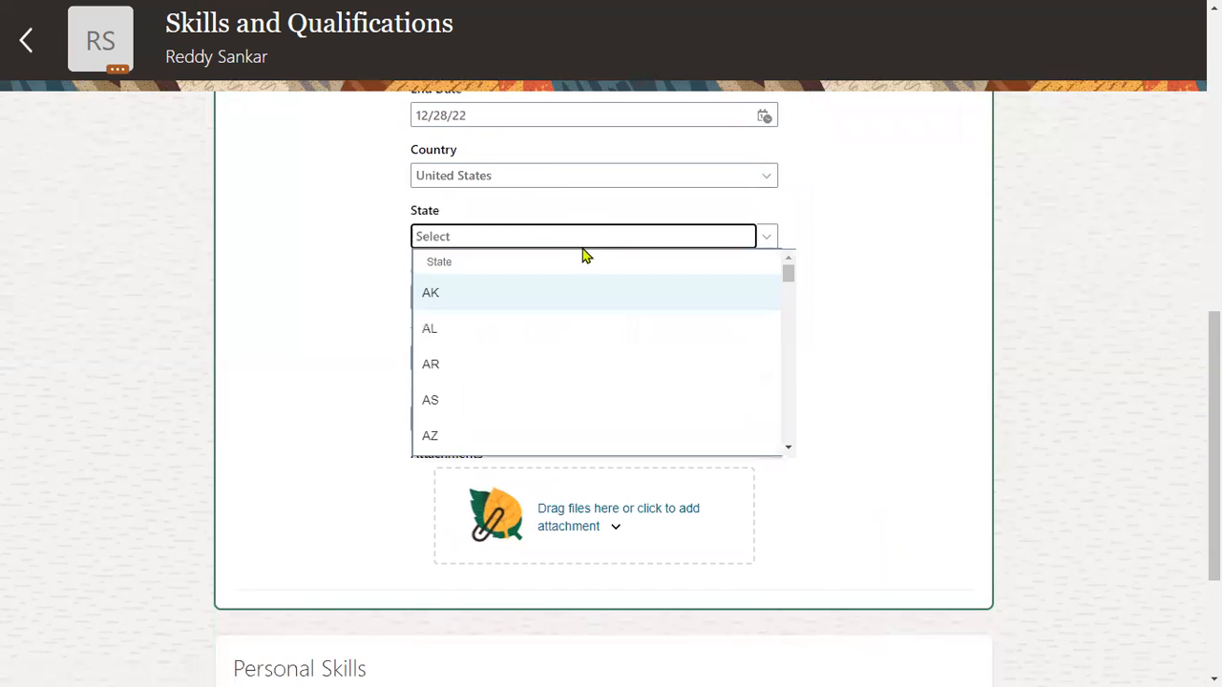
left_click_drag(789, 279, 788, 324)
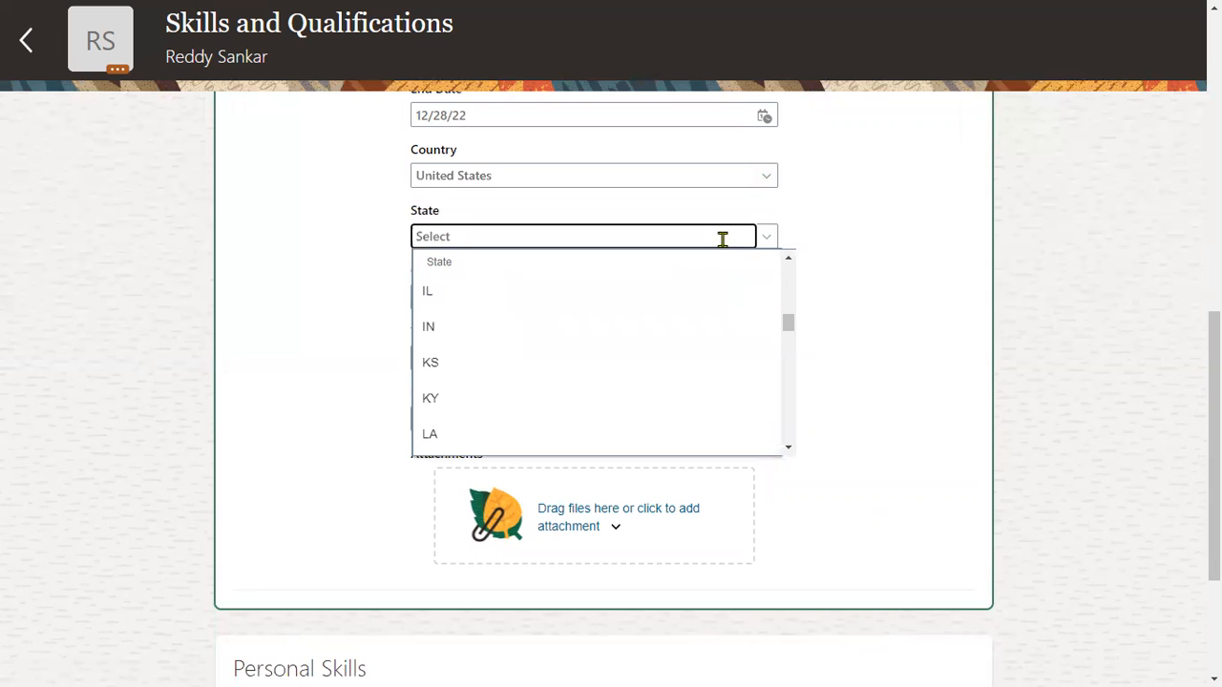
type("ca")
left_click(621, 290)
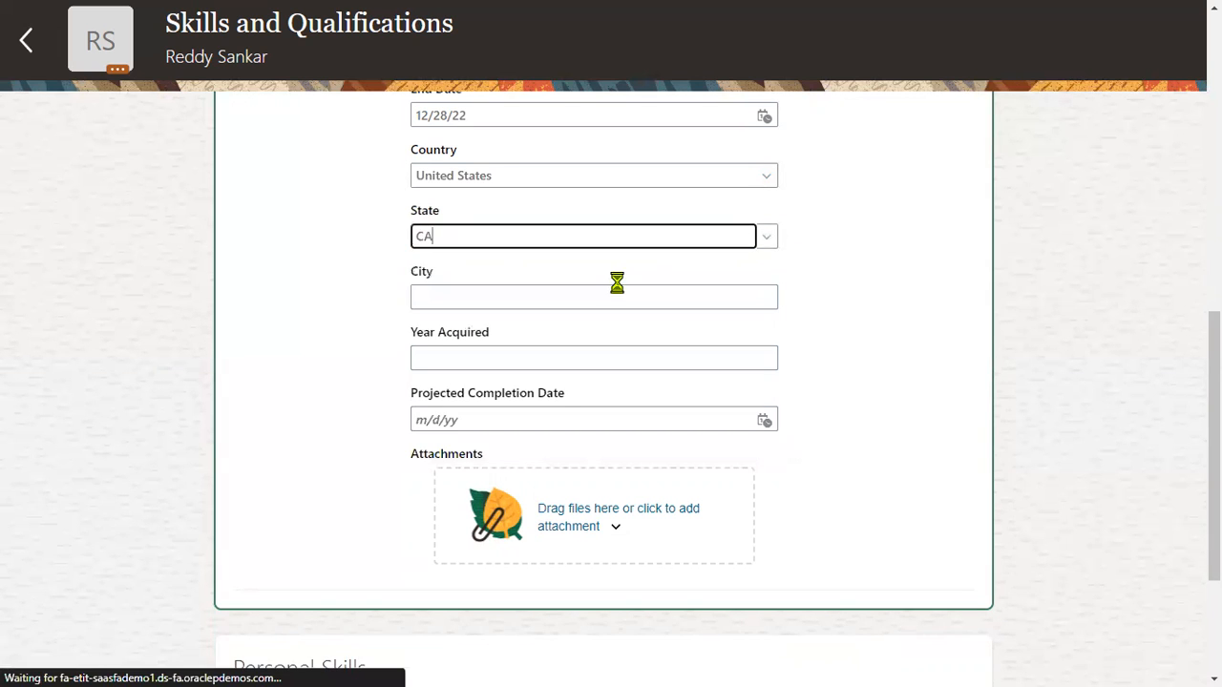
left_click(554, 295)
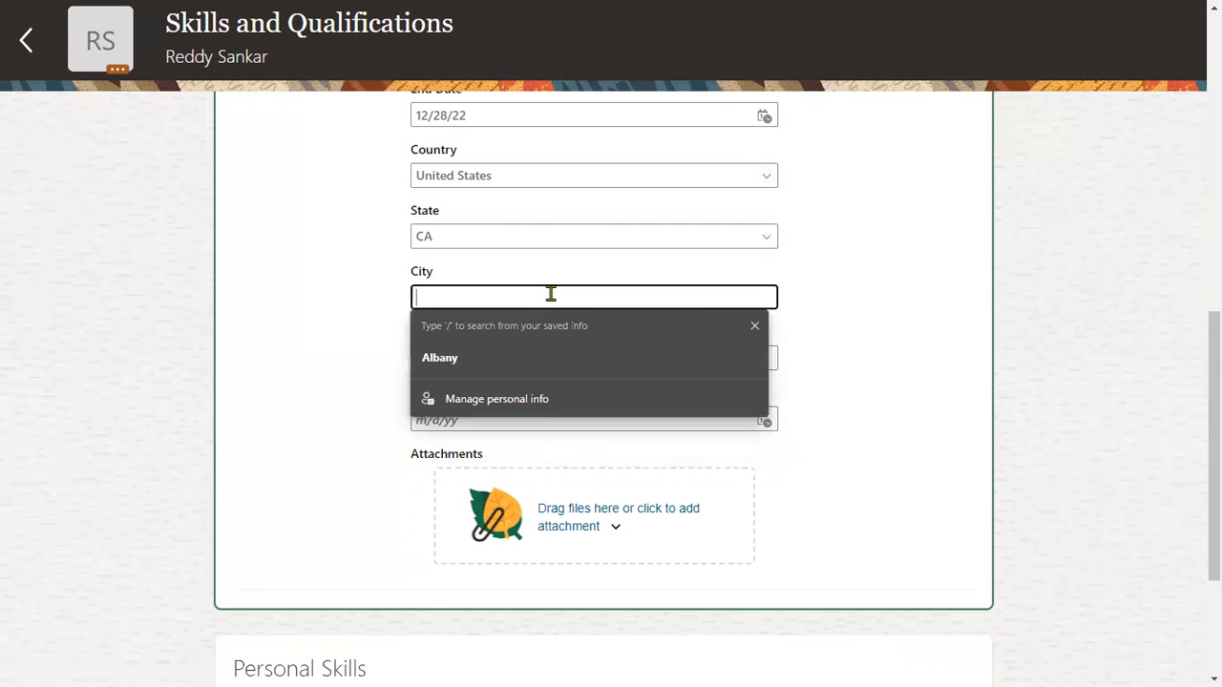
type("California")
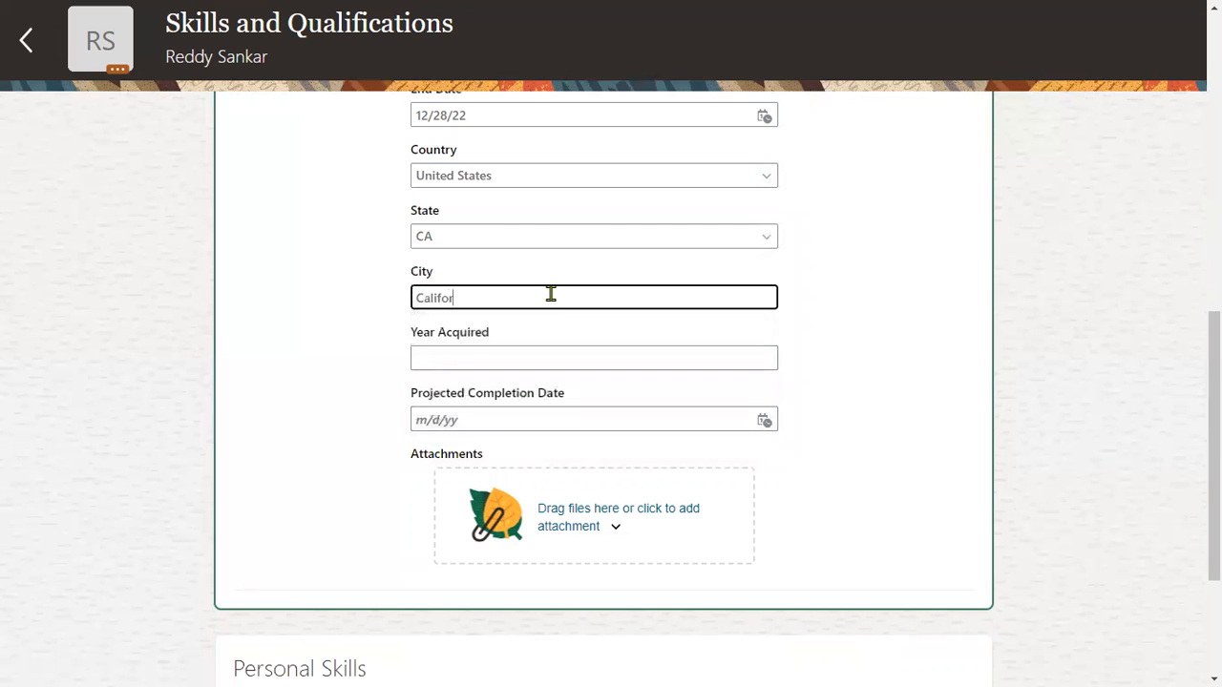
Enter Year Acquired 2020 and Projected Completion Date 12/28/22, then save the degree.
key("Tab")
type("2022")
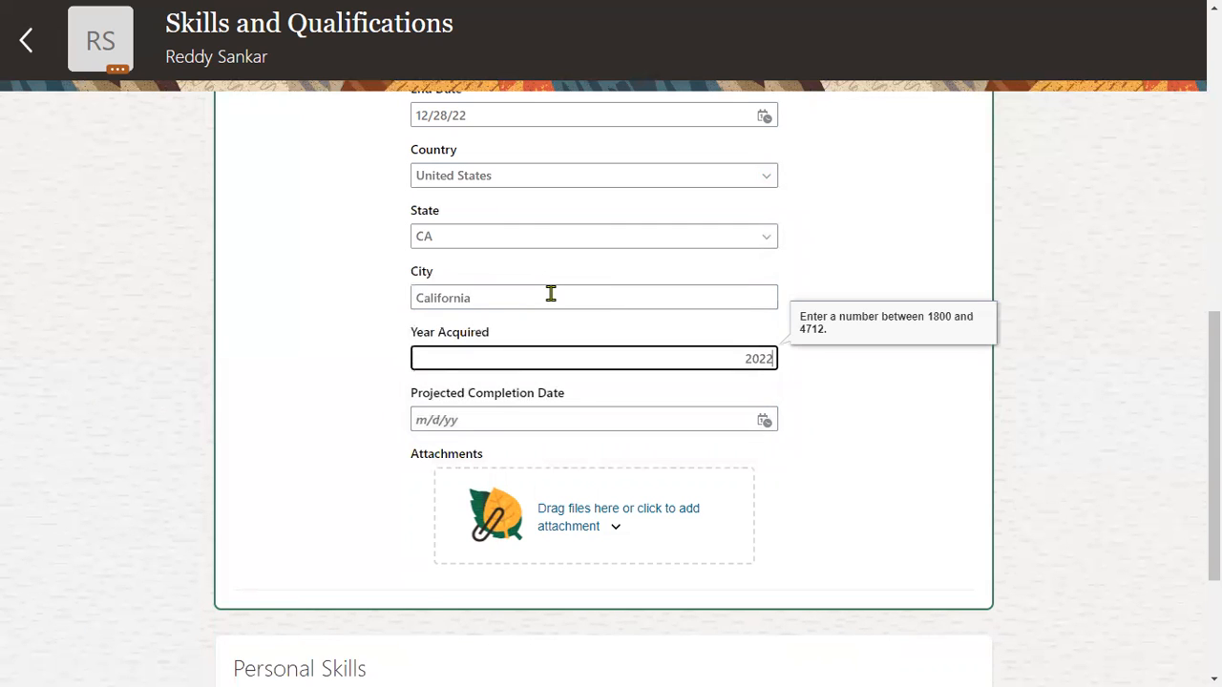
key("Tab")
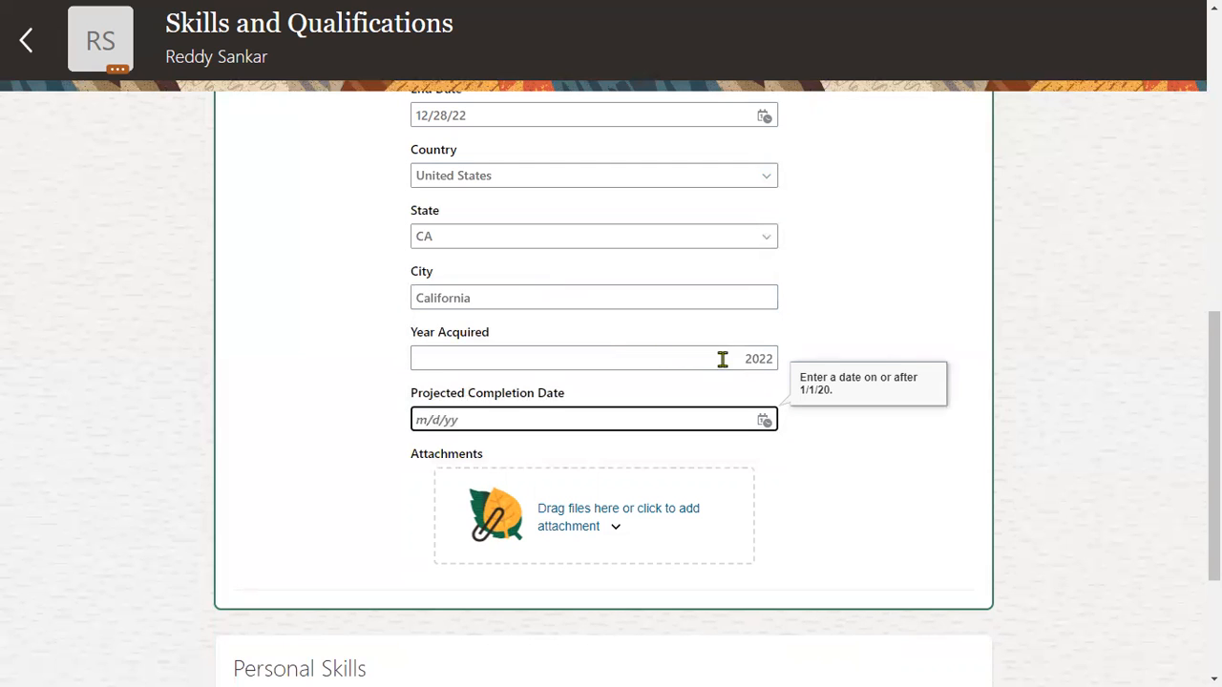
left_click_drag(769, 358, 784, 368)
type("0")
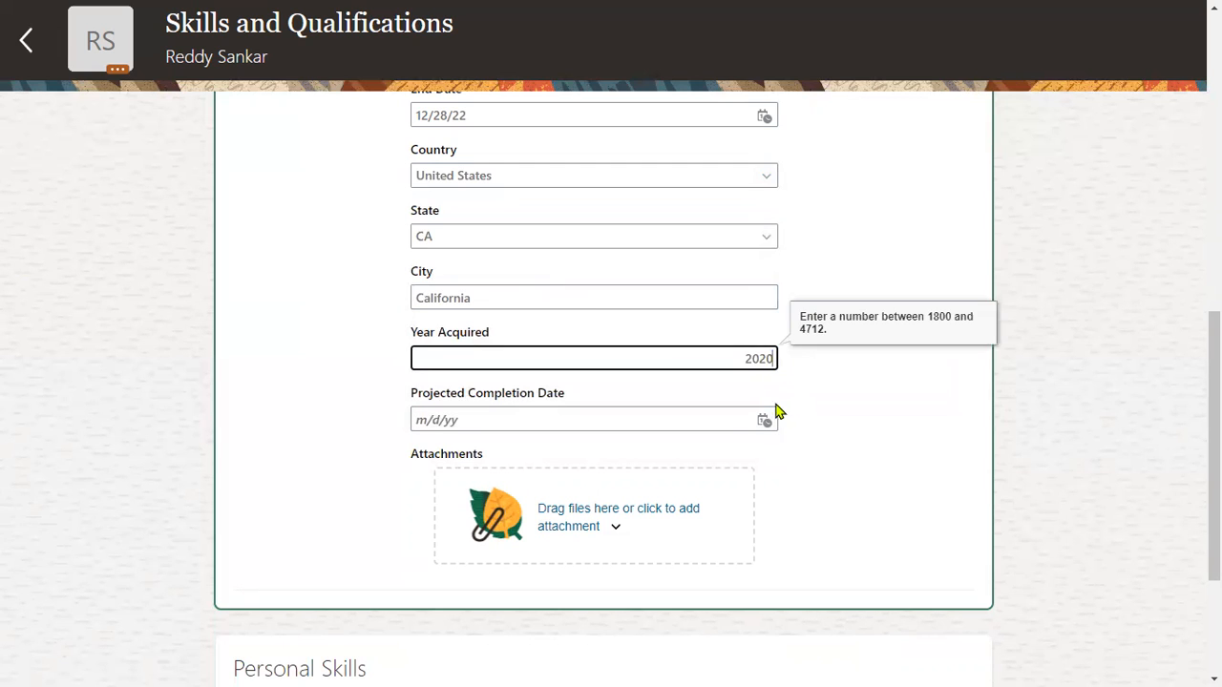
left_click(745, 420)
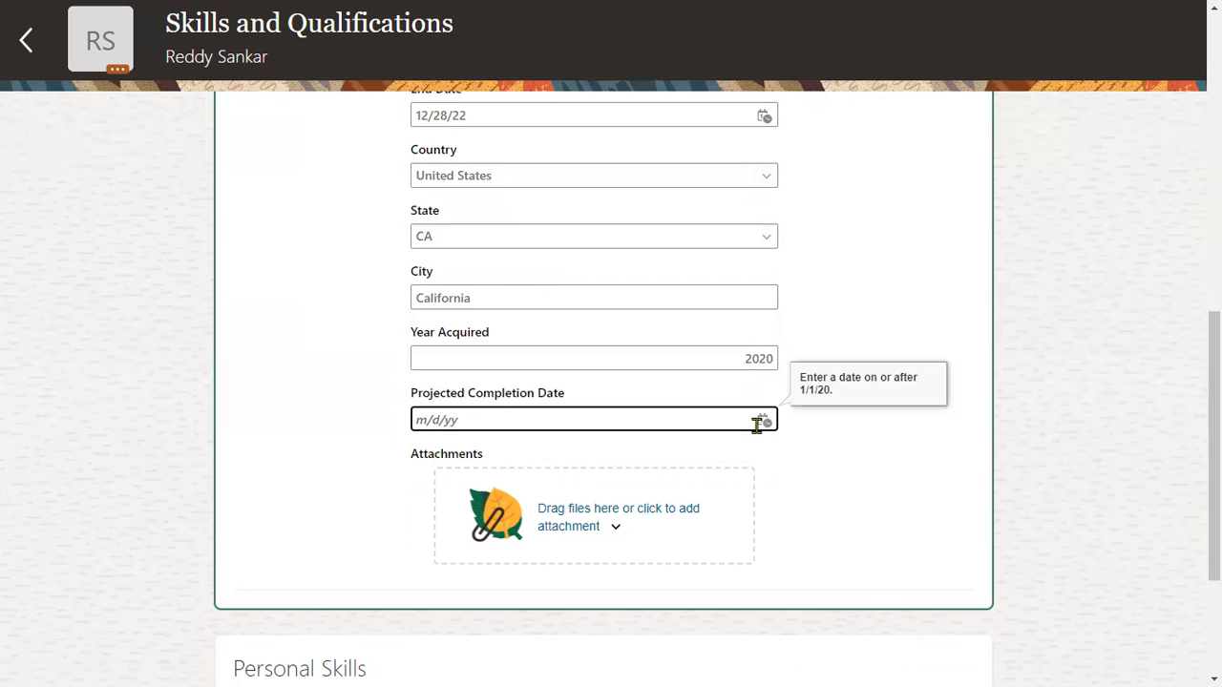
left_click(762, 420)
left_click(888, 612)
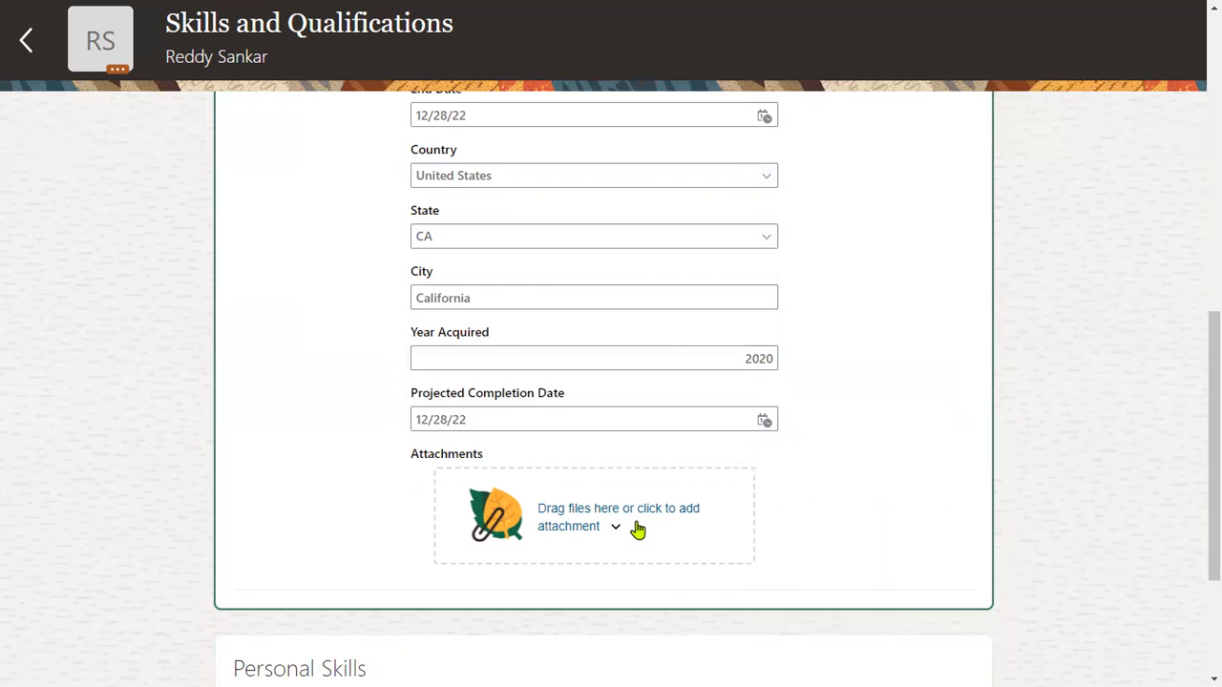
scroll(847, 499, "up", 8)
scroll(847, 500, "down", 2)
left_click(863, 472)
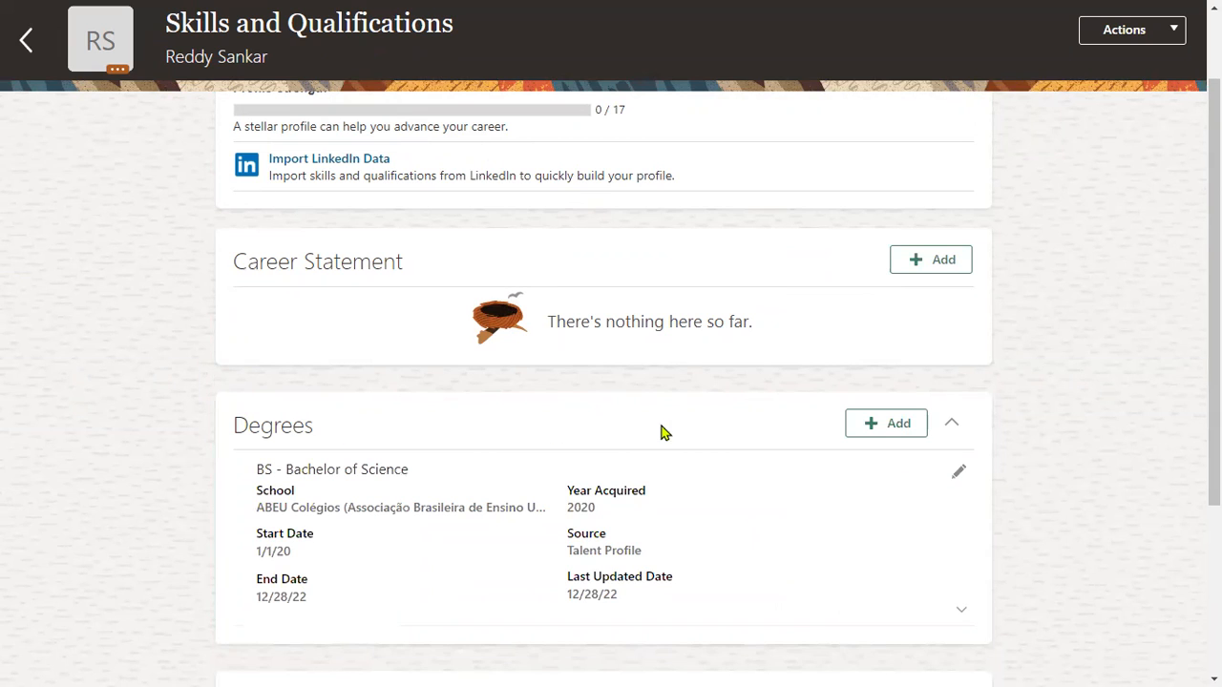
Add a Languages section below the Bachelor of Science degree using the Actions menu.
left_click(1123, 30)
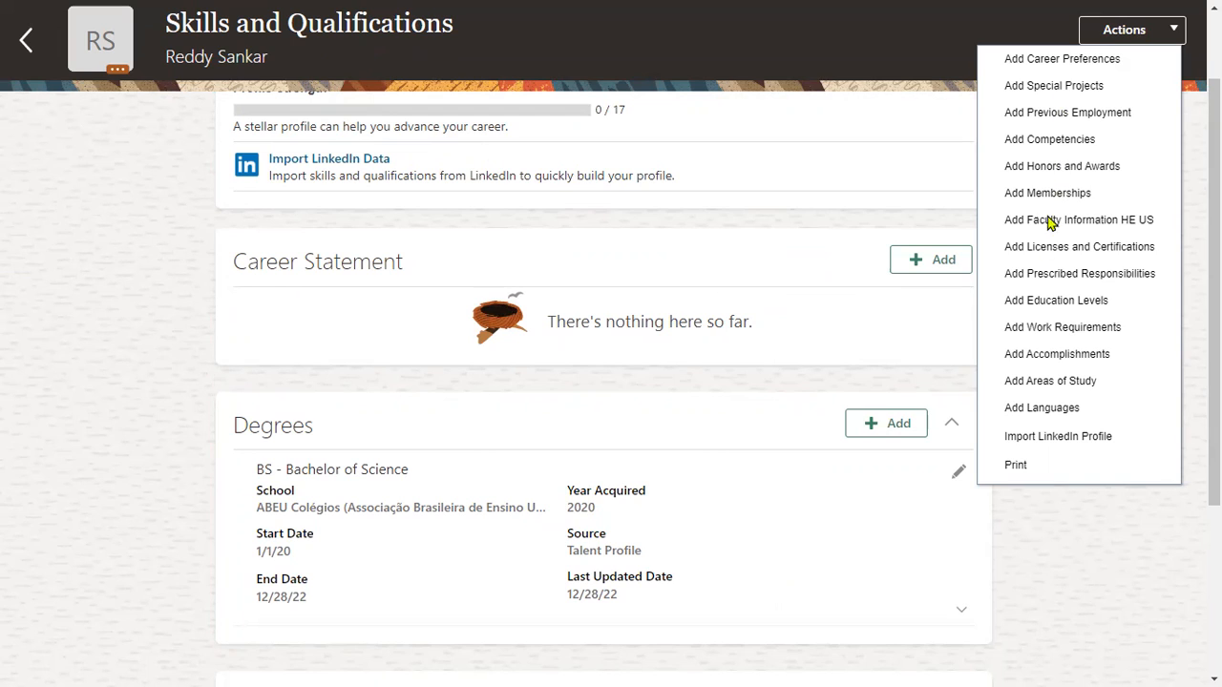
left_click(1056, 412)
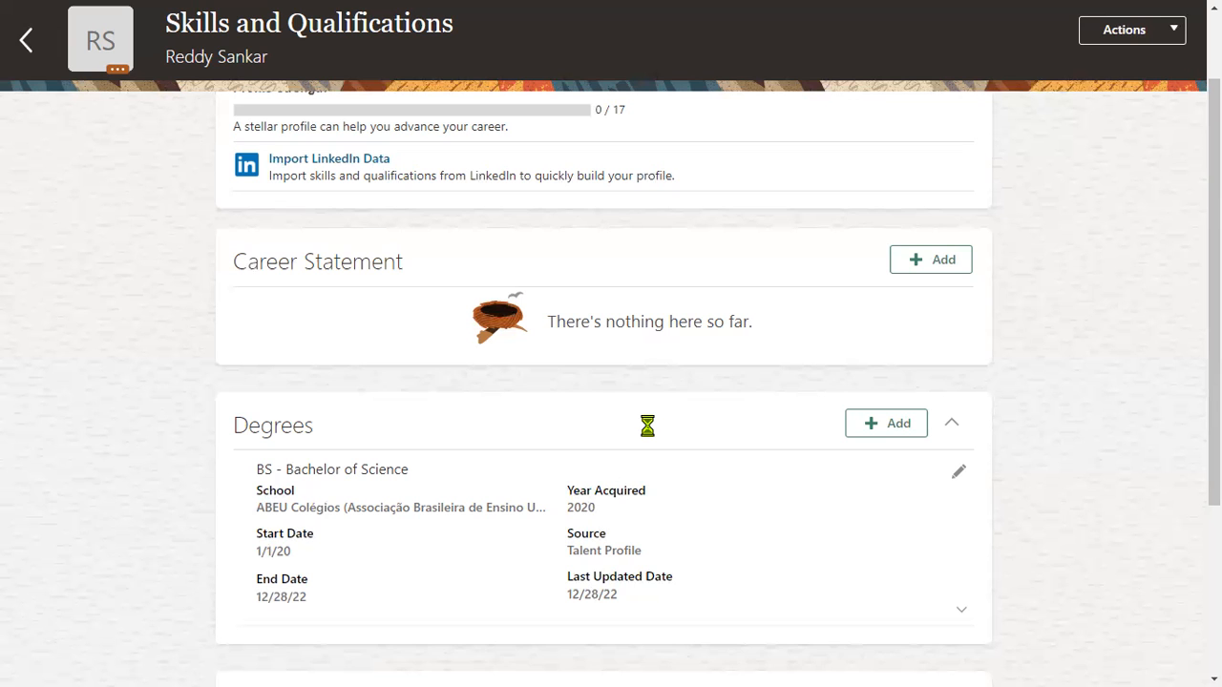
scroll(647, 425, "down", 4)
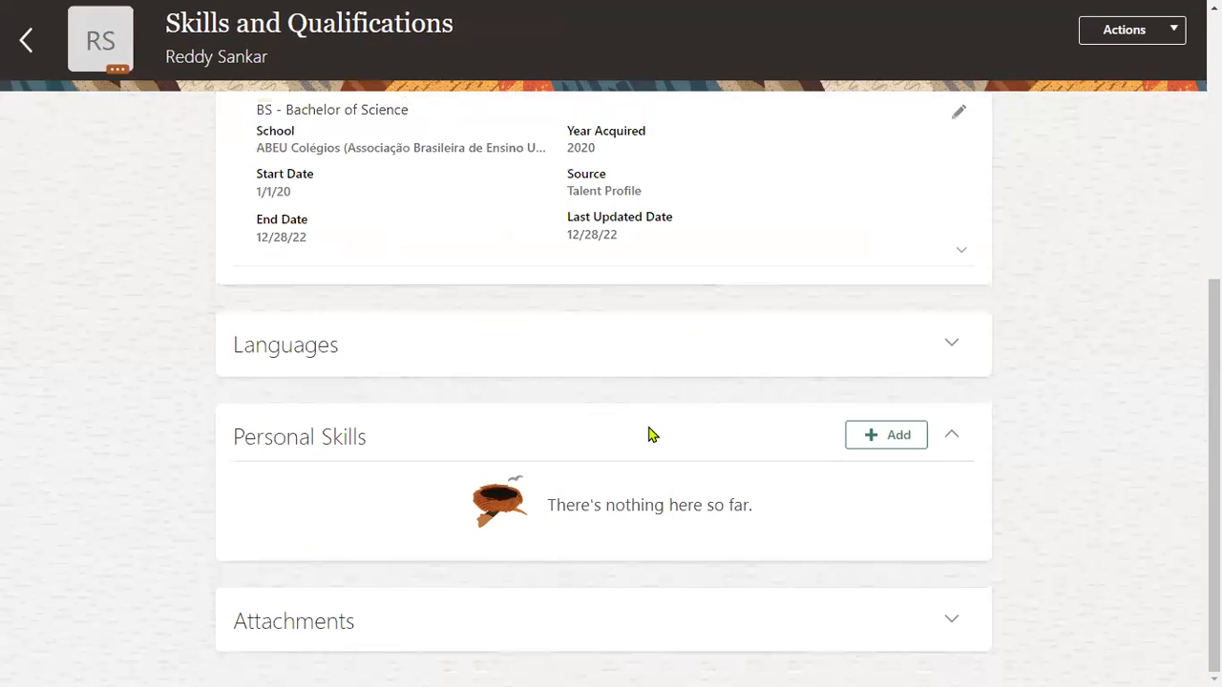
Expand Languages and start a new entry with English as the language.
left_click(949, 344)
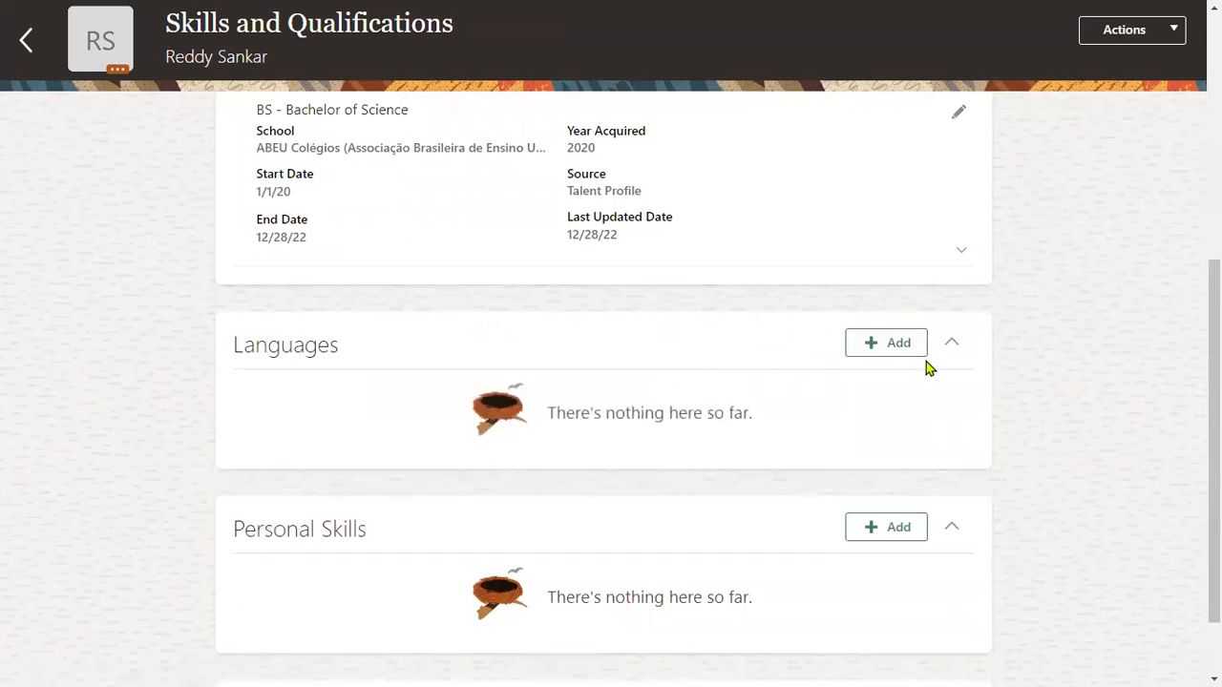
left_click(897, 342)
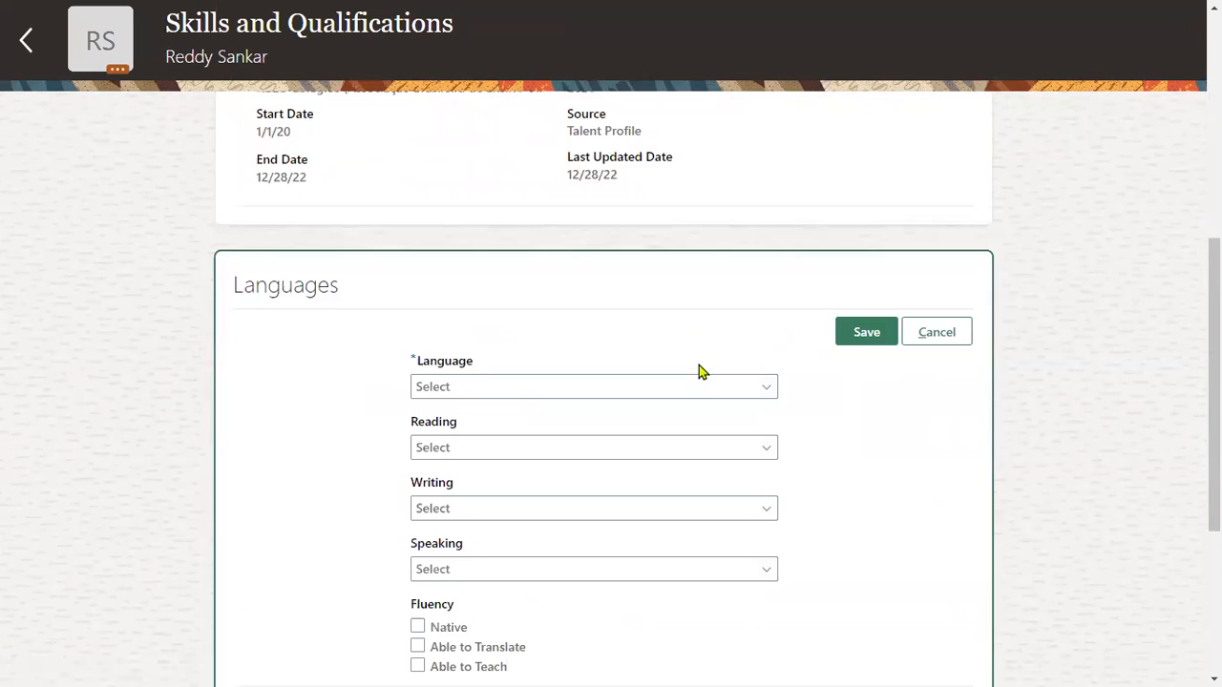
left_click(630, 182)
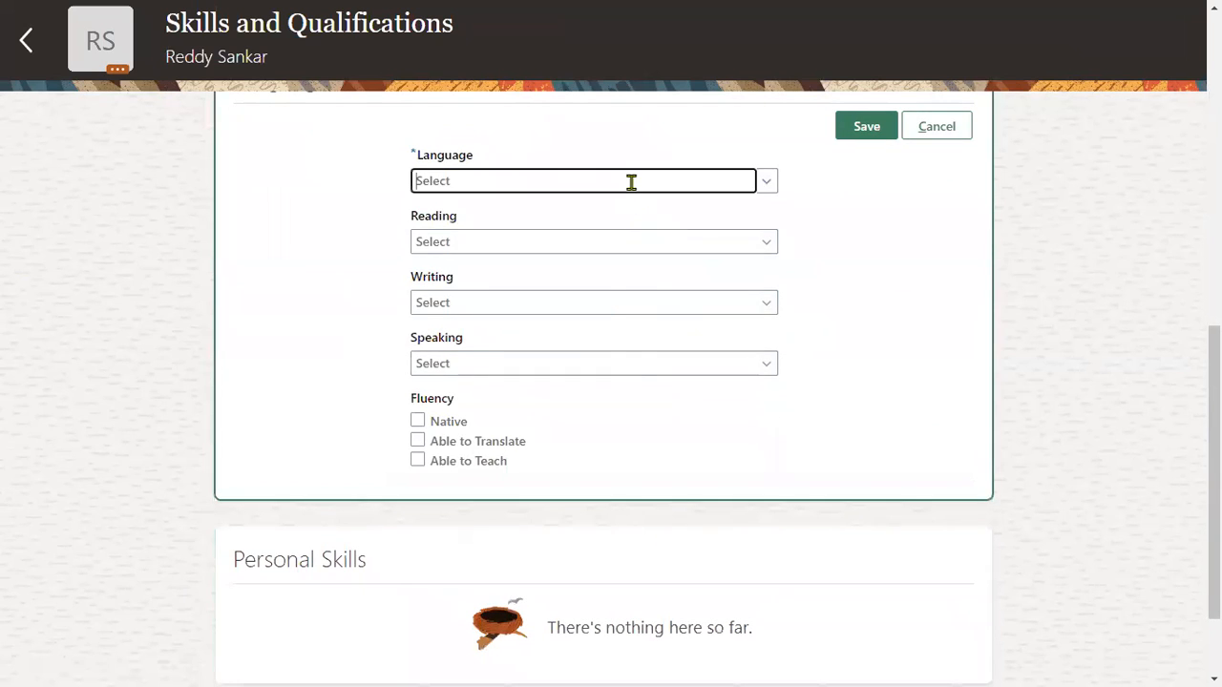
type("Eng")
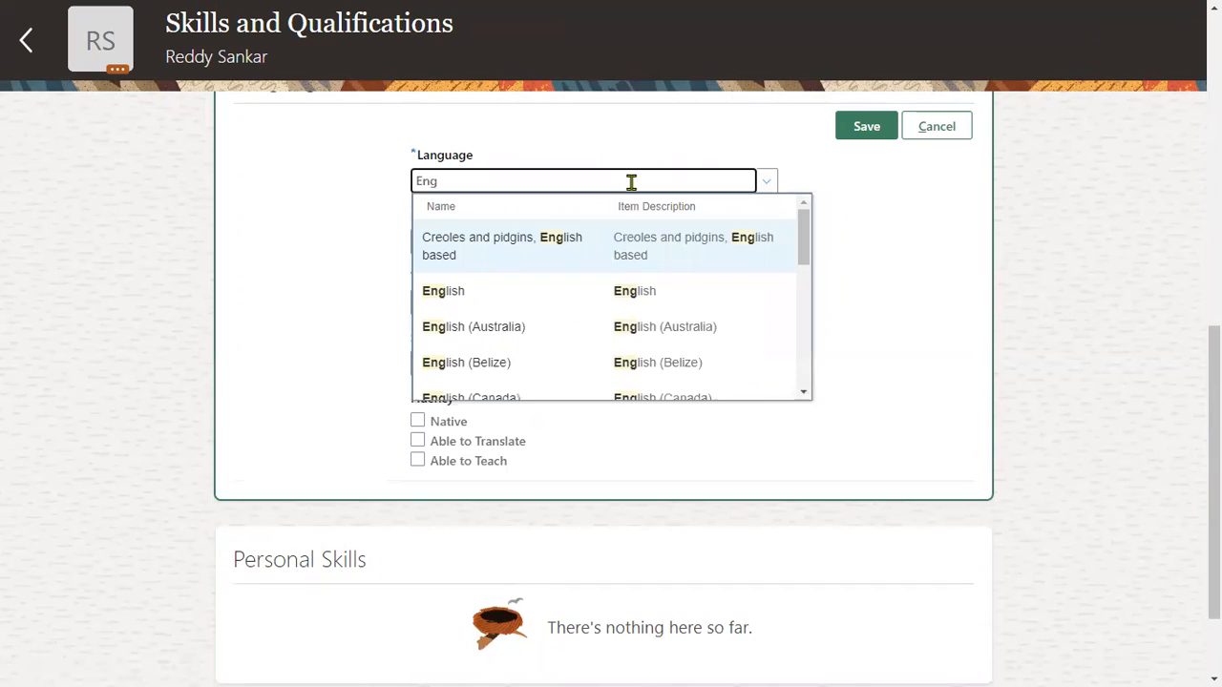
left_click(609, 289)
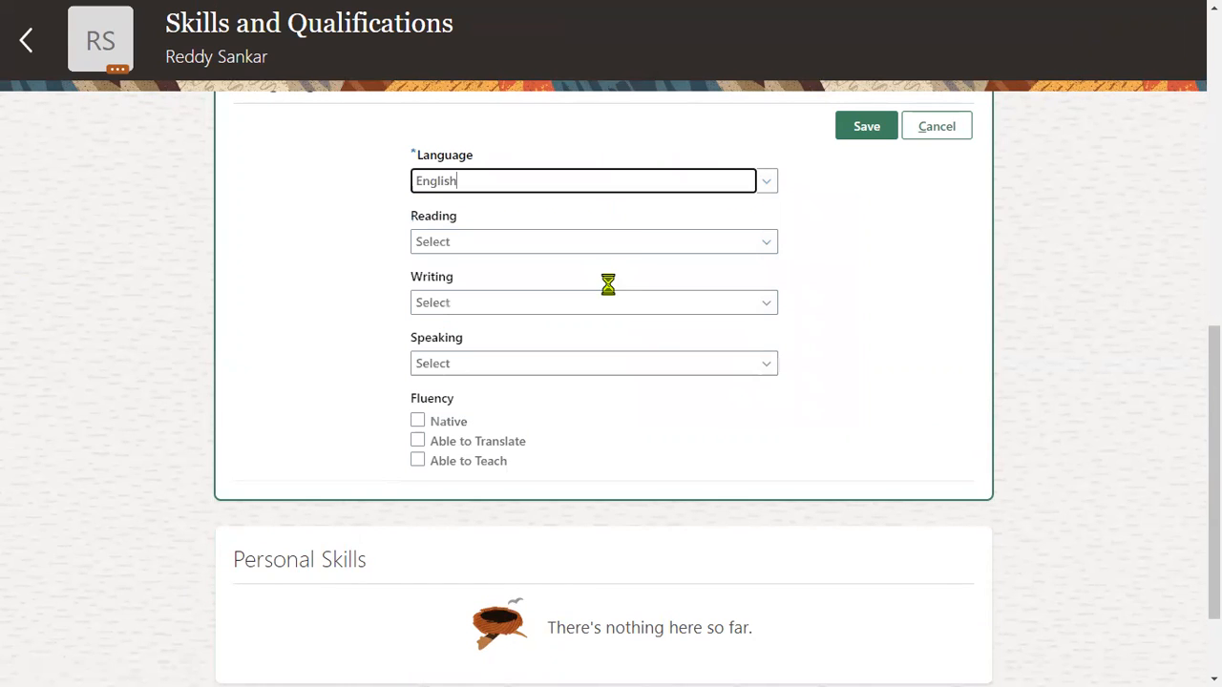
Rate English reading, writing and speaking as High.
left_click(652, 240)
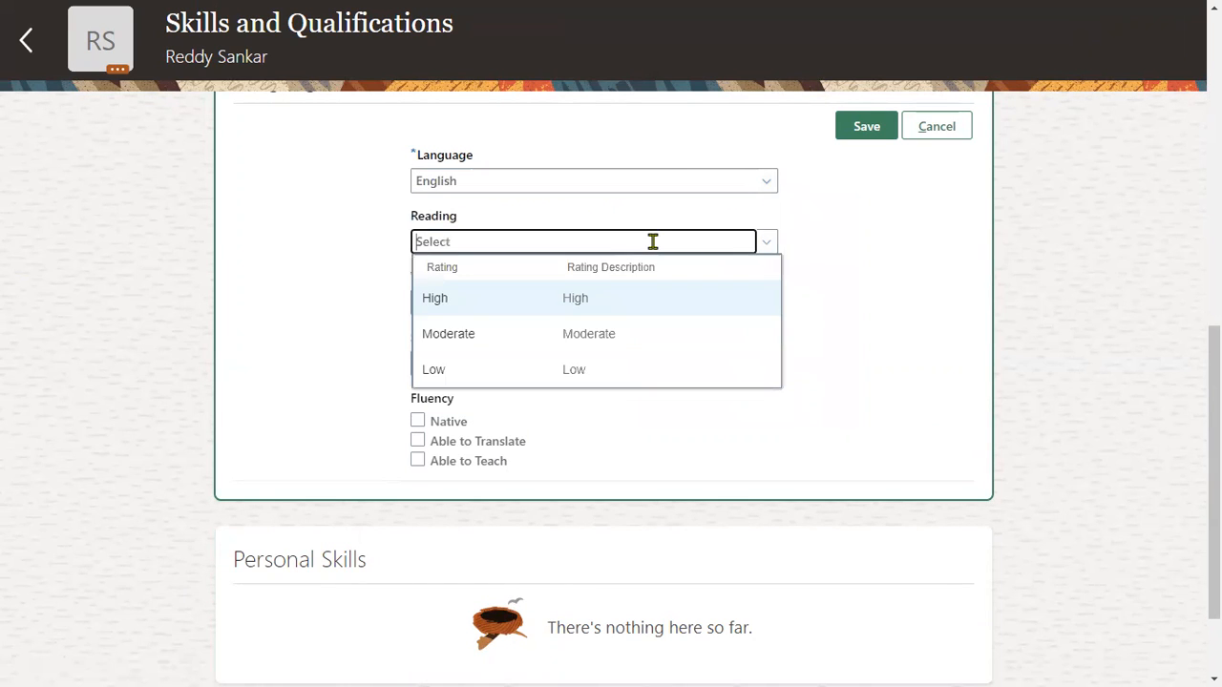
left_click(622, 298)
left_click(616, 303)
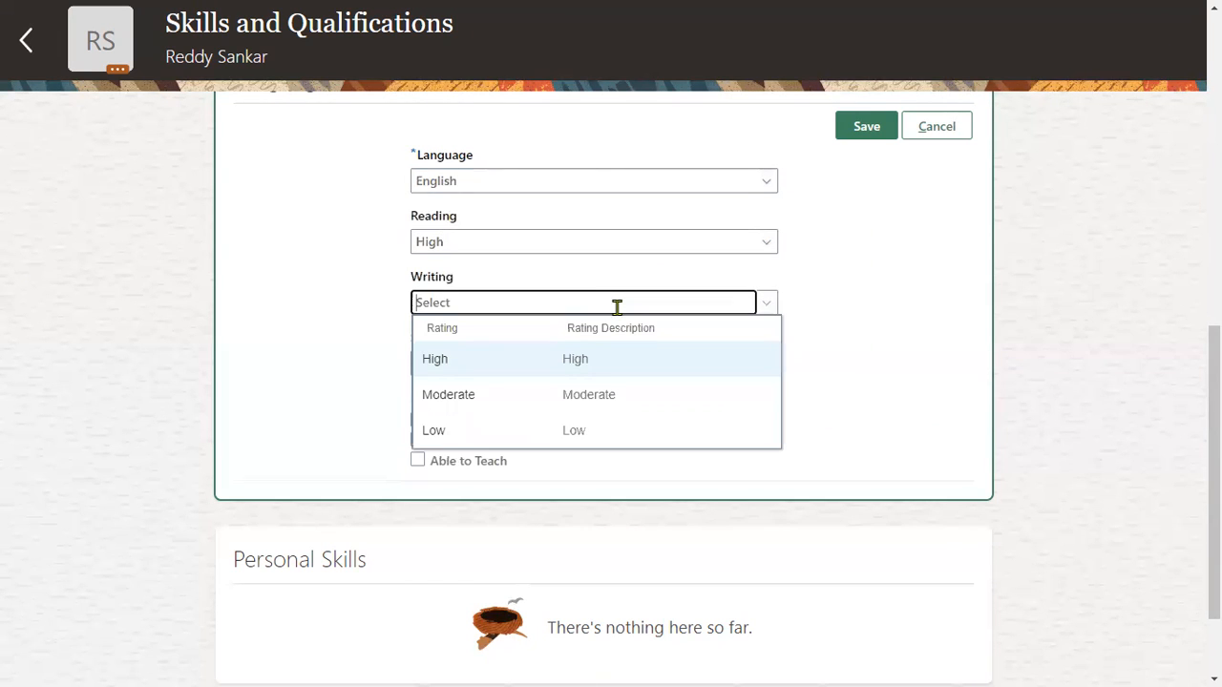
left_click(573, 356)
left_click(602, 362)
left_click(579, 417)
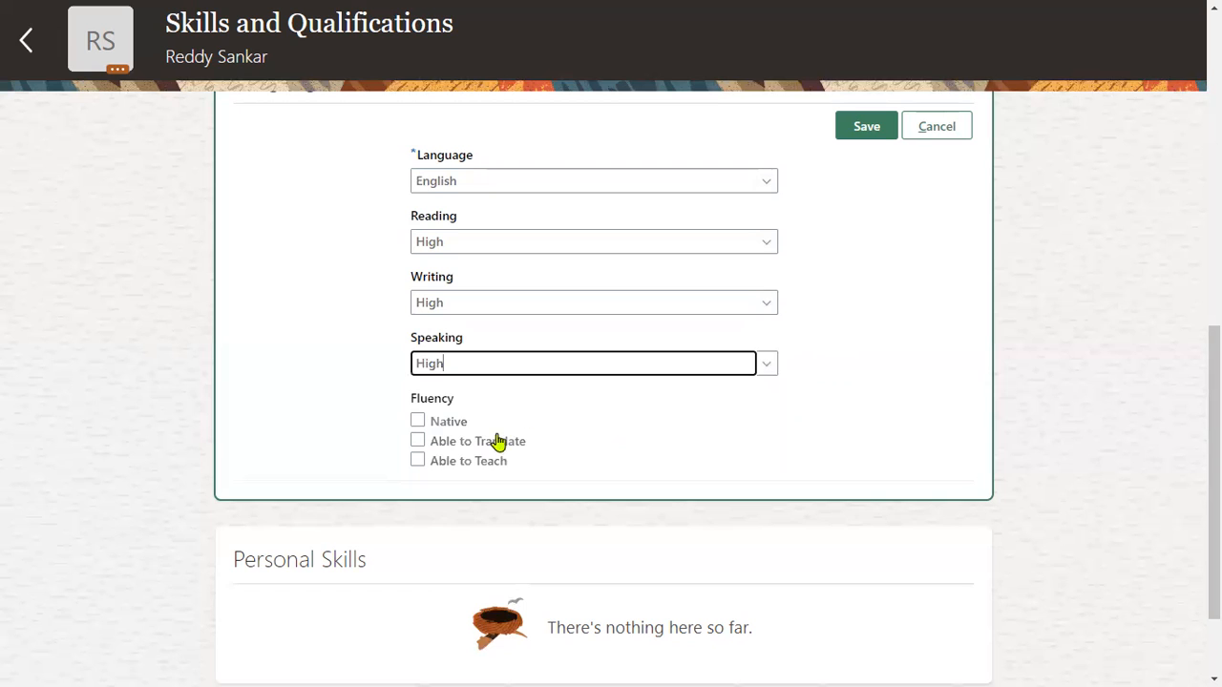
Mark English as Able to Translate and Able to Teach, not Native, and save.
left_click(462, 425)
left_click(459, 443)
left_click(458, 462)
left_click(452, 424)
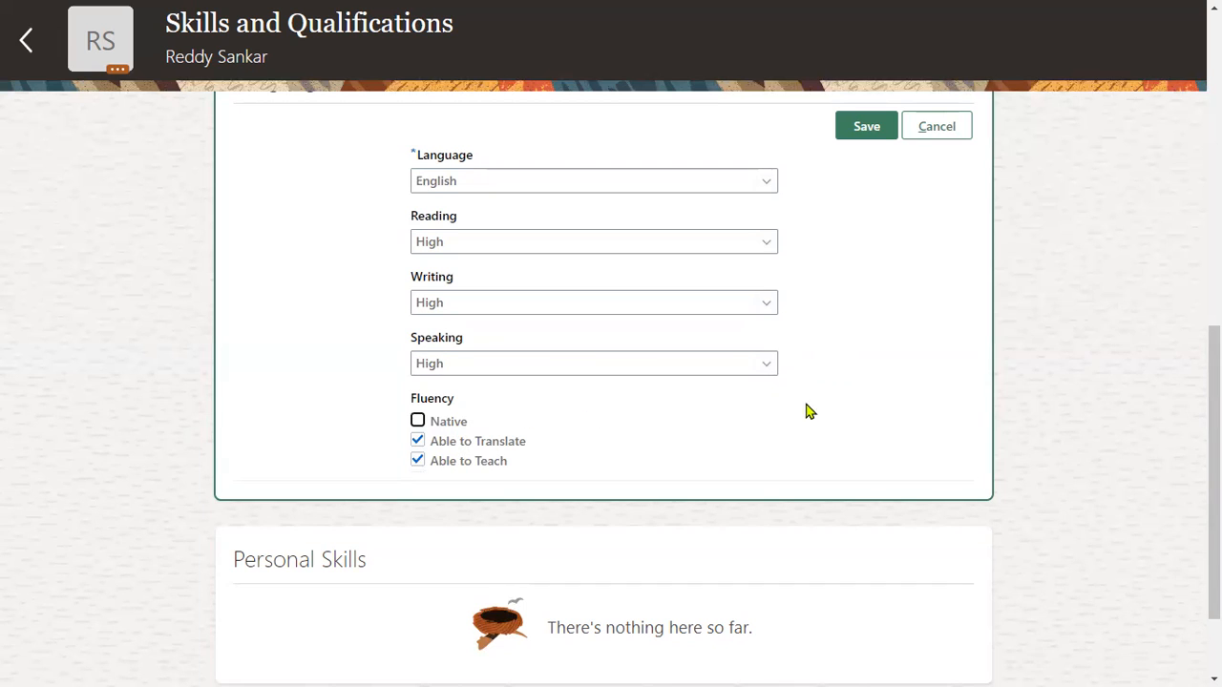
left_click(885, 136)
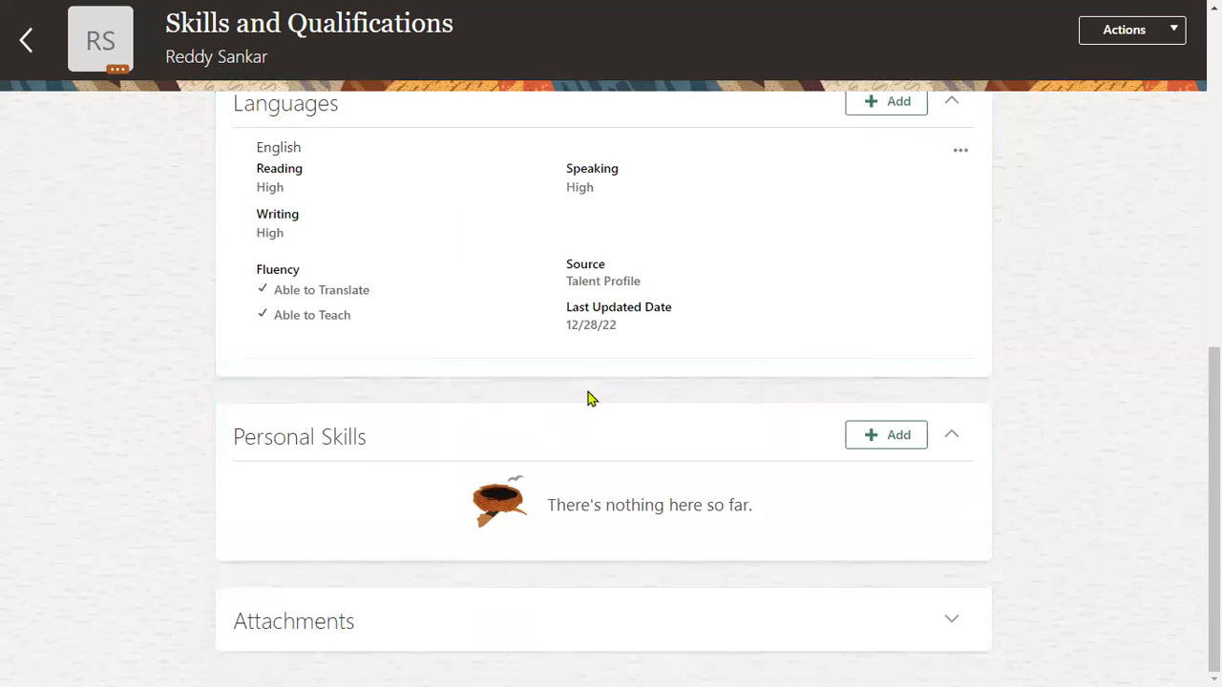
Start another language entry and choose Telugu as the language.
scroll(687, 357, "up", 1)
left_click(885, 204)
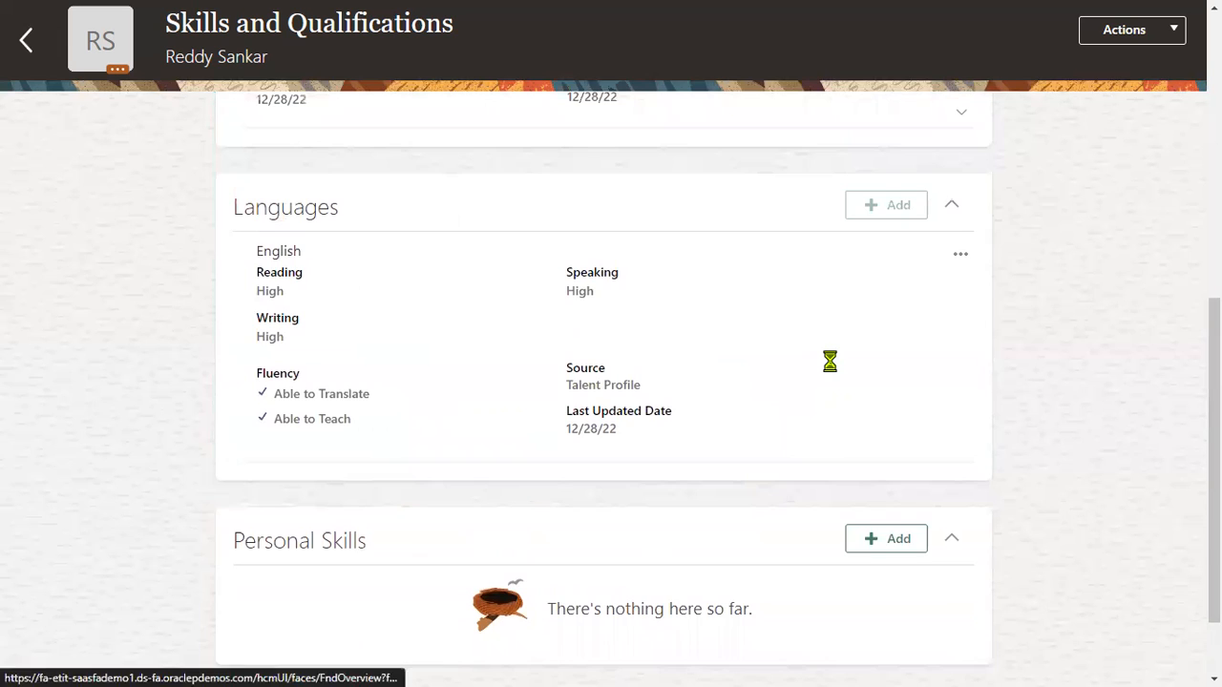
scroll(611, 286, "up", 2)
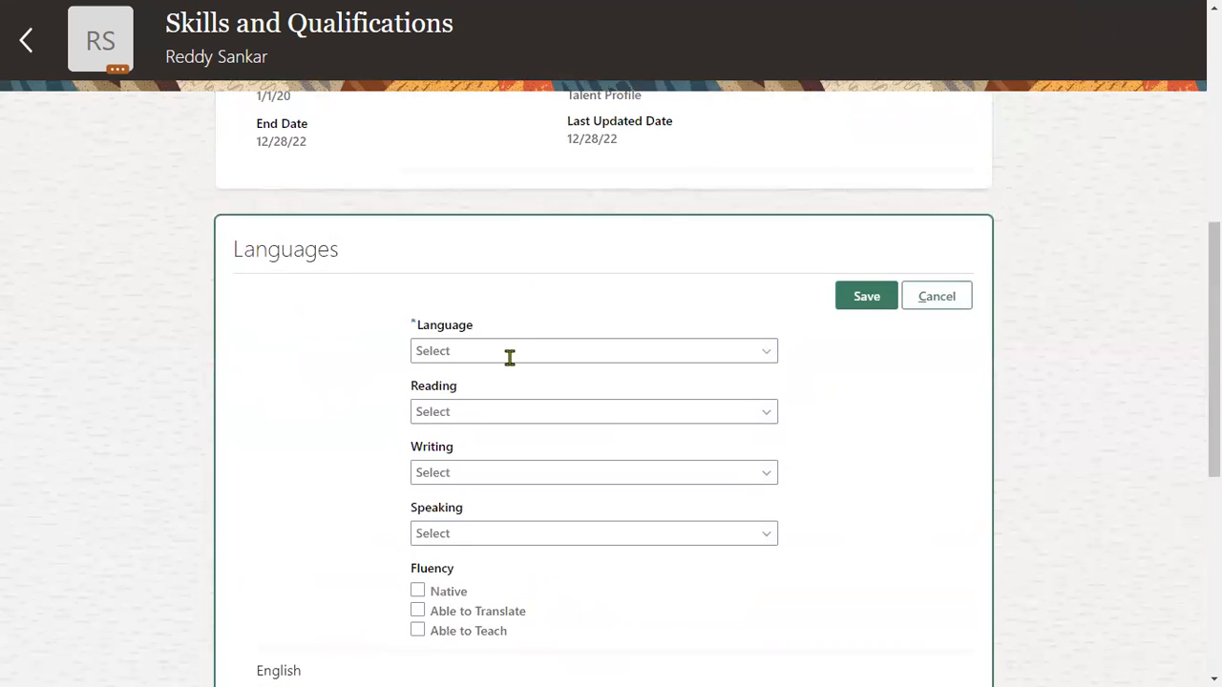
left_click(507, 349)
type("te")
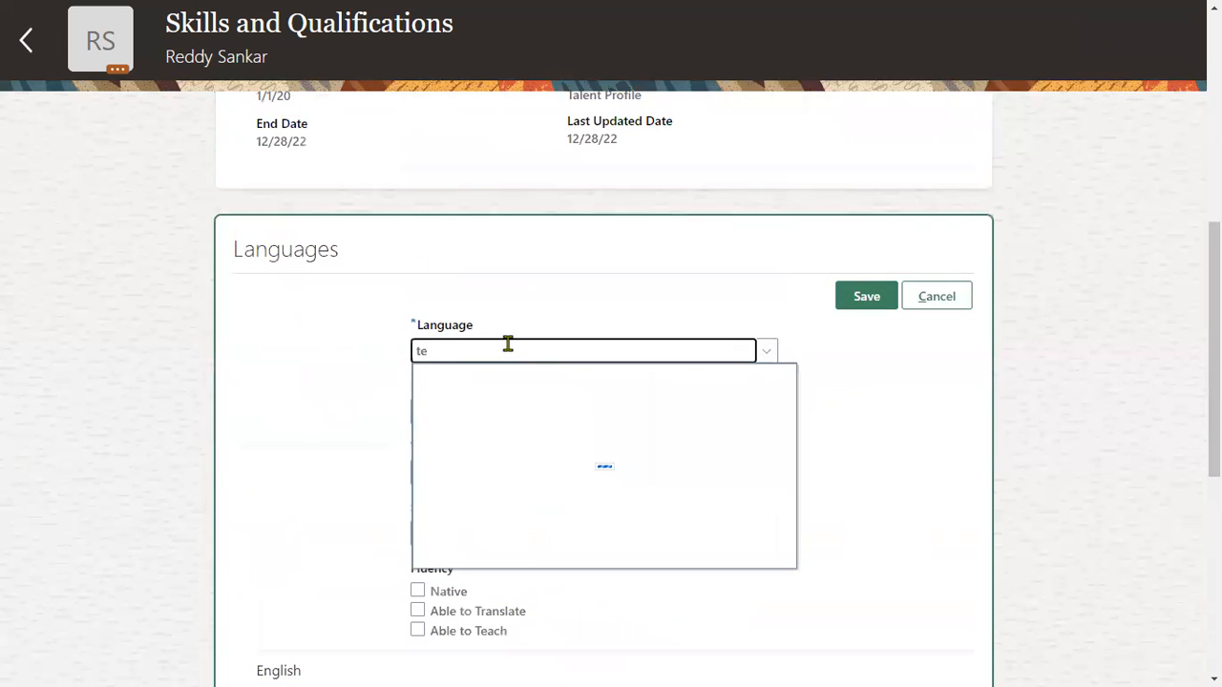
type("lu")
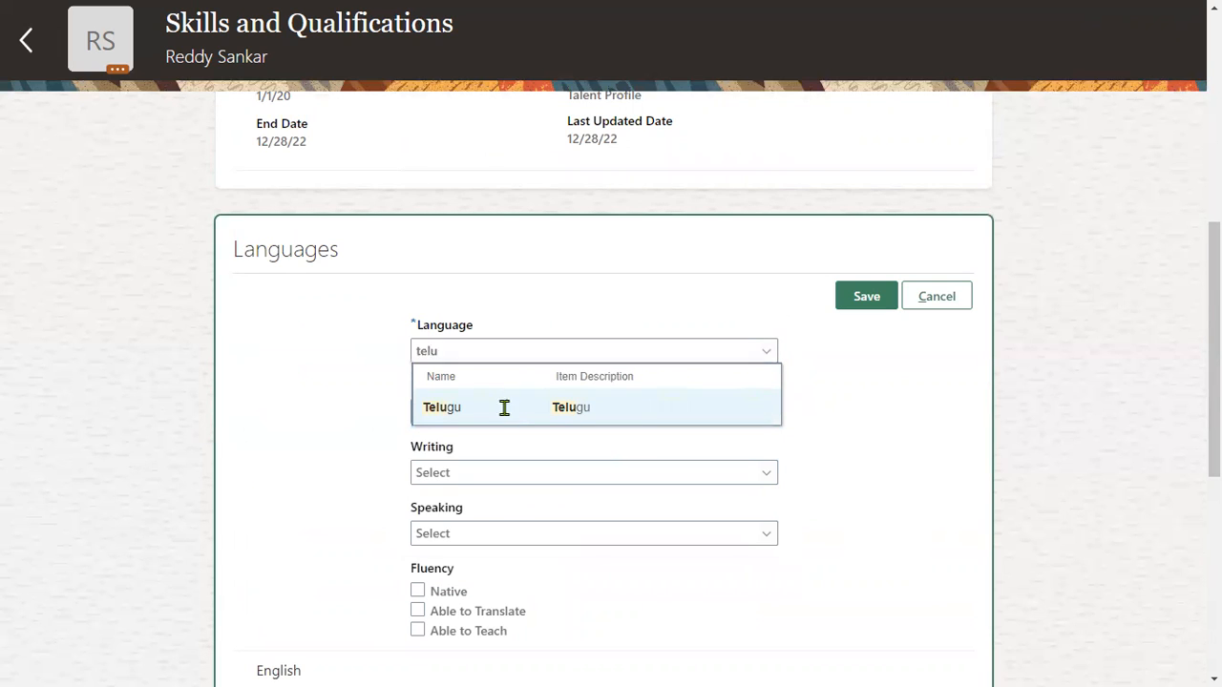
left_click(504, 406)
Rate Telugu reading, writing and speaking as High.
scroll(551, 249, "down", 2)
left_click(542, 203)
left_click(492, 262)
left_click(490, 267)
left_click(486, 325)
left_click(491, 326)
left_click(485, 380)
Mark Telugu as Native, Able to Translate and Able to Teach, and save.
left_click(445, 387)
left_click(446, 405)
left_click(446, 426)
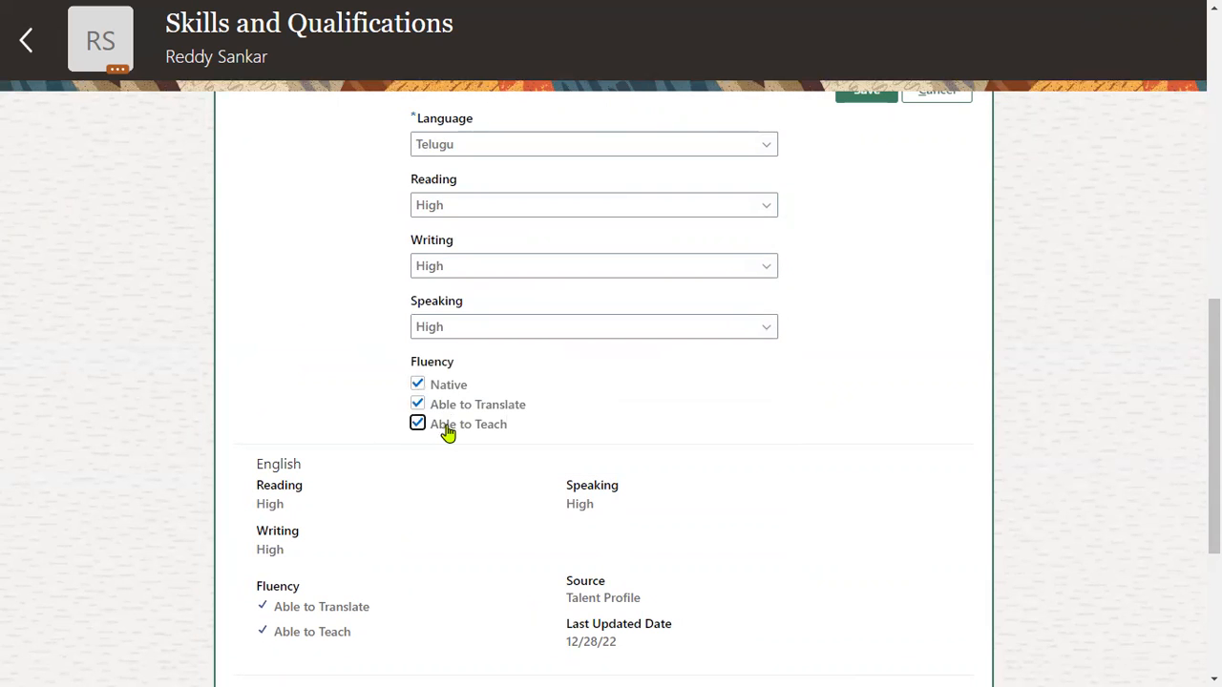
scroll(875, 363, "up", 2)
left_click(870, 295)
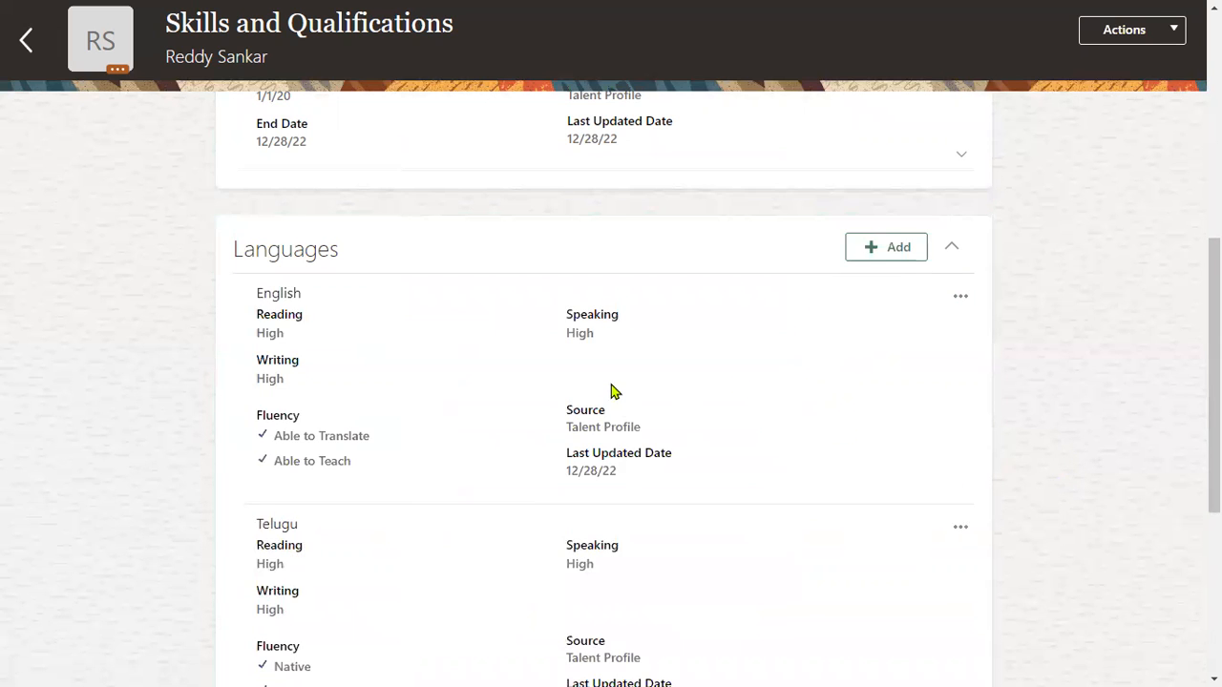
scroll(611, 390, "down", 1)
mouse_move(2, 7)
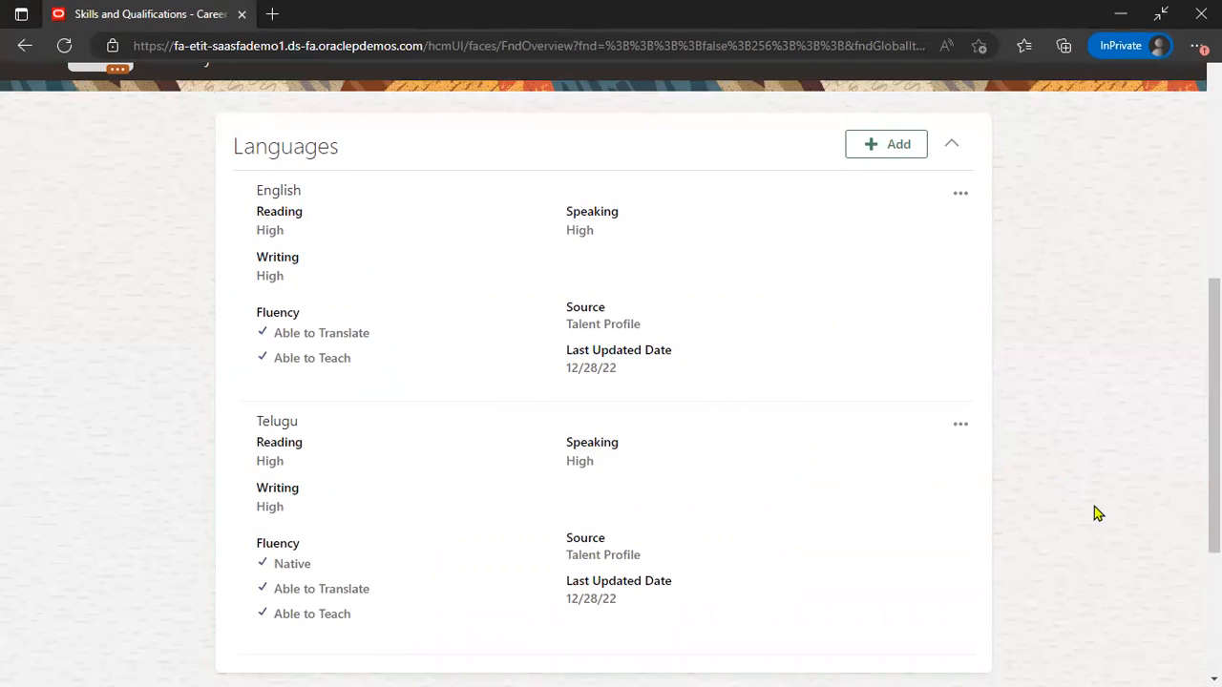
scroll(1067, 442, "up", 7)
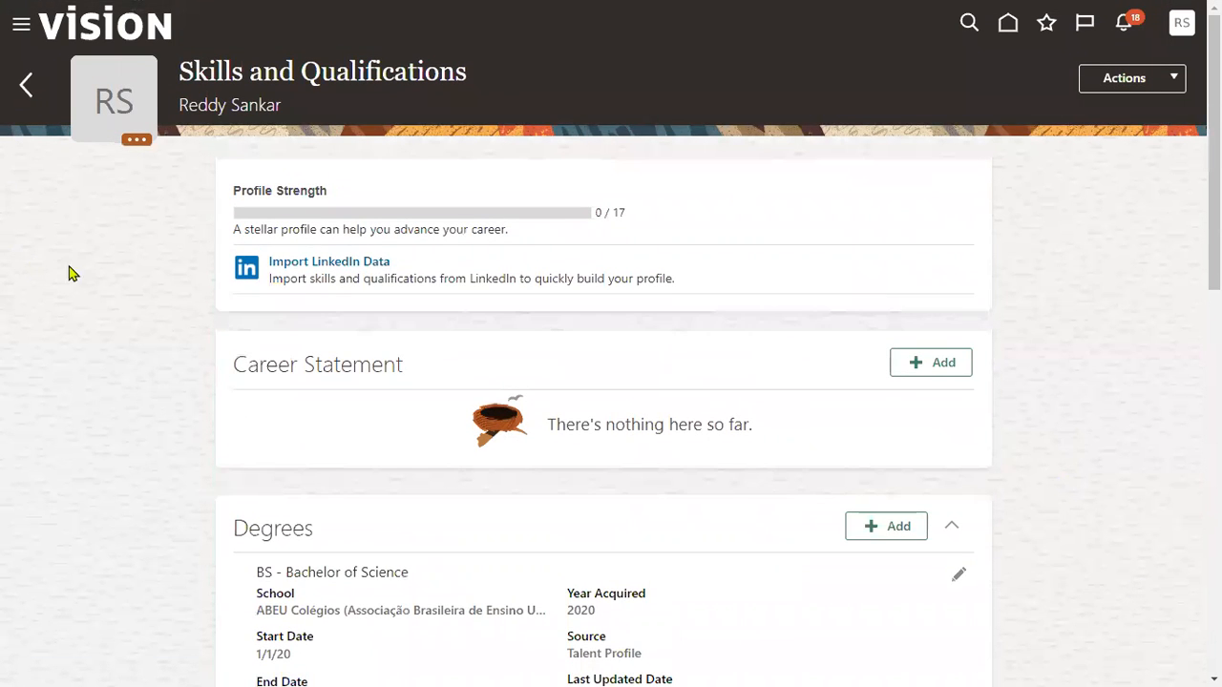
Return to Career and Performance and reopen the Skills and Qualifications card.
left_click(27, 86)
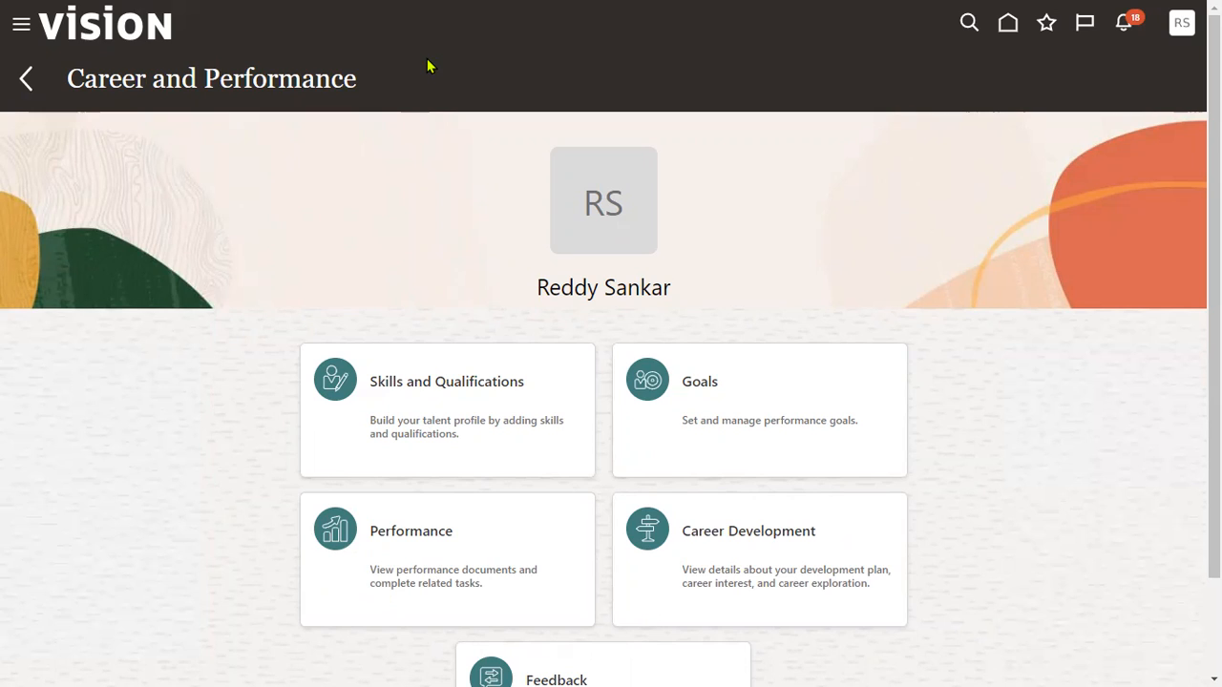
left_click(390, 402)
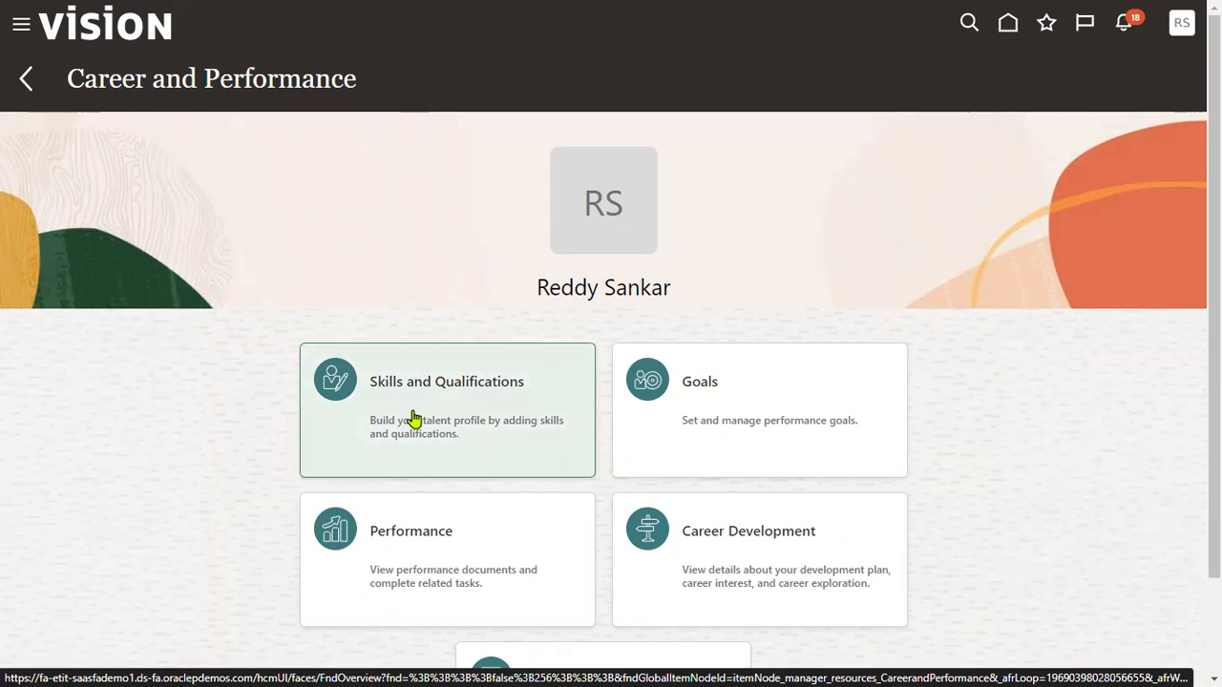